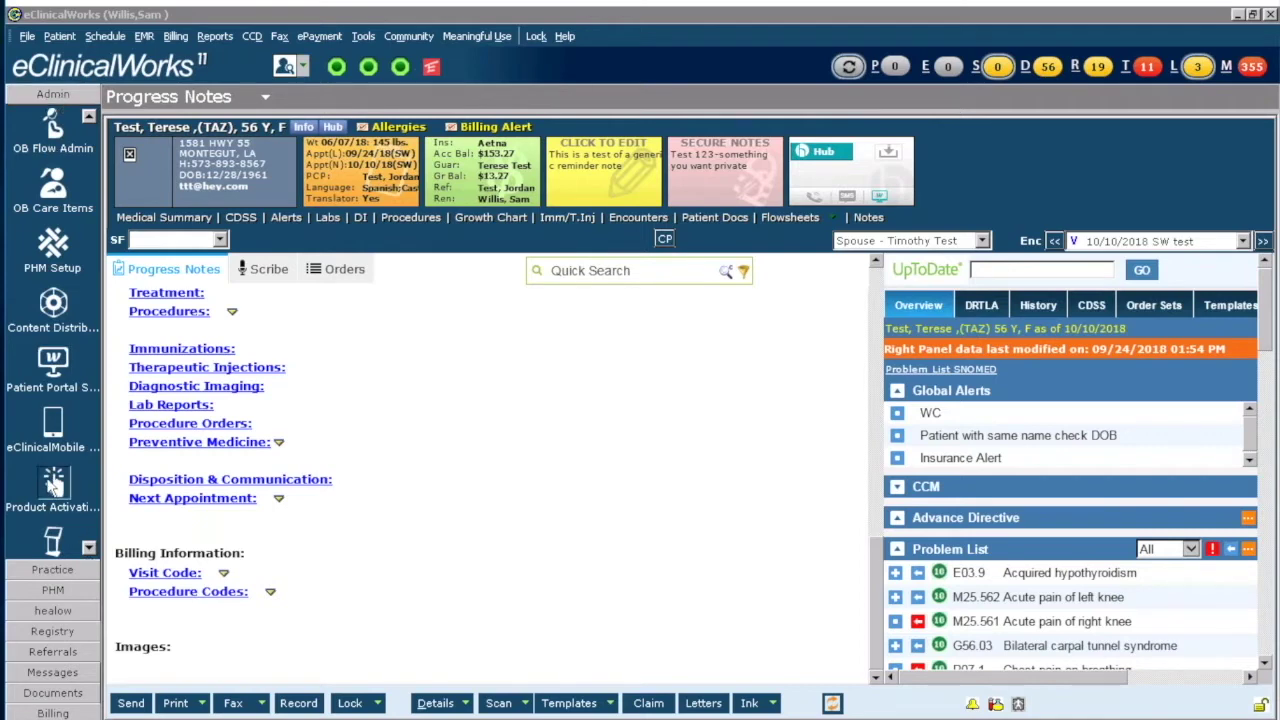
Open Smart Search's Settings under Product Activation to view the Activate IMO panel.
left_click(53, 484)
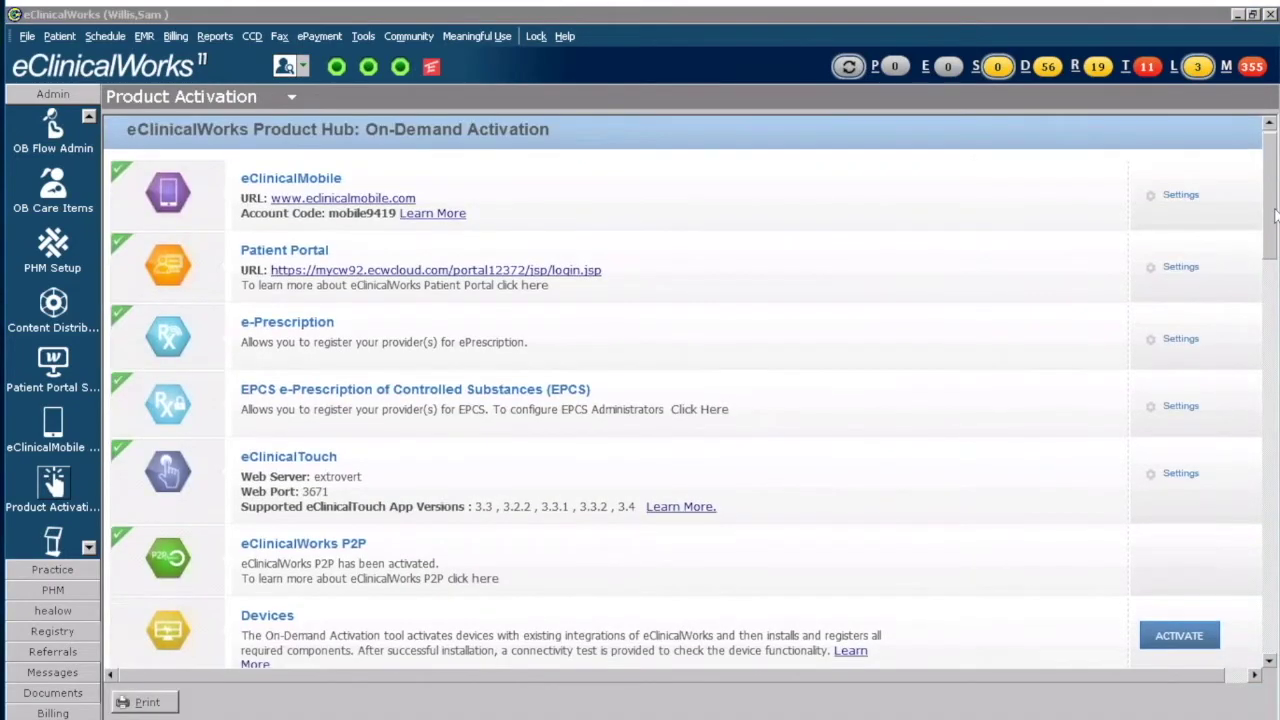
scroll(651, 480, "down", 5)
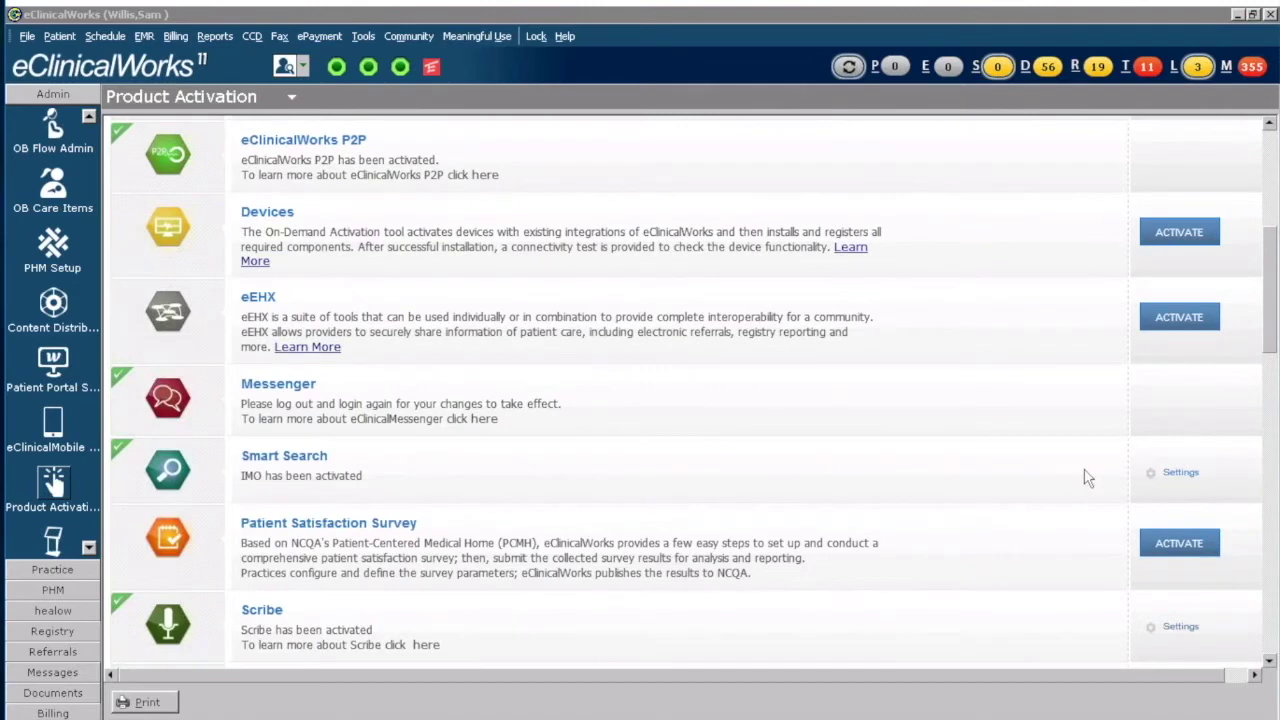
left_click(1182, 474)
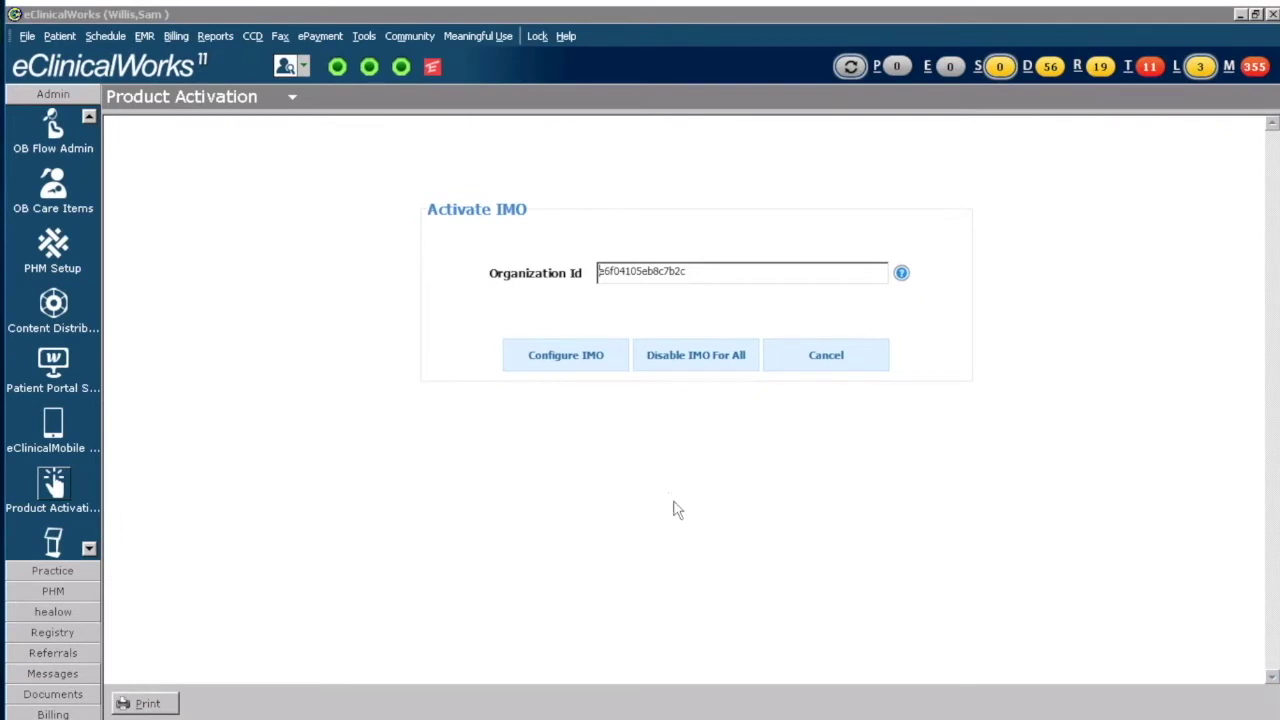
Open the test patient's 10/10/2018 progress note and its Assessment section.
left_click(1000, 67)
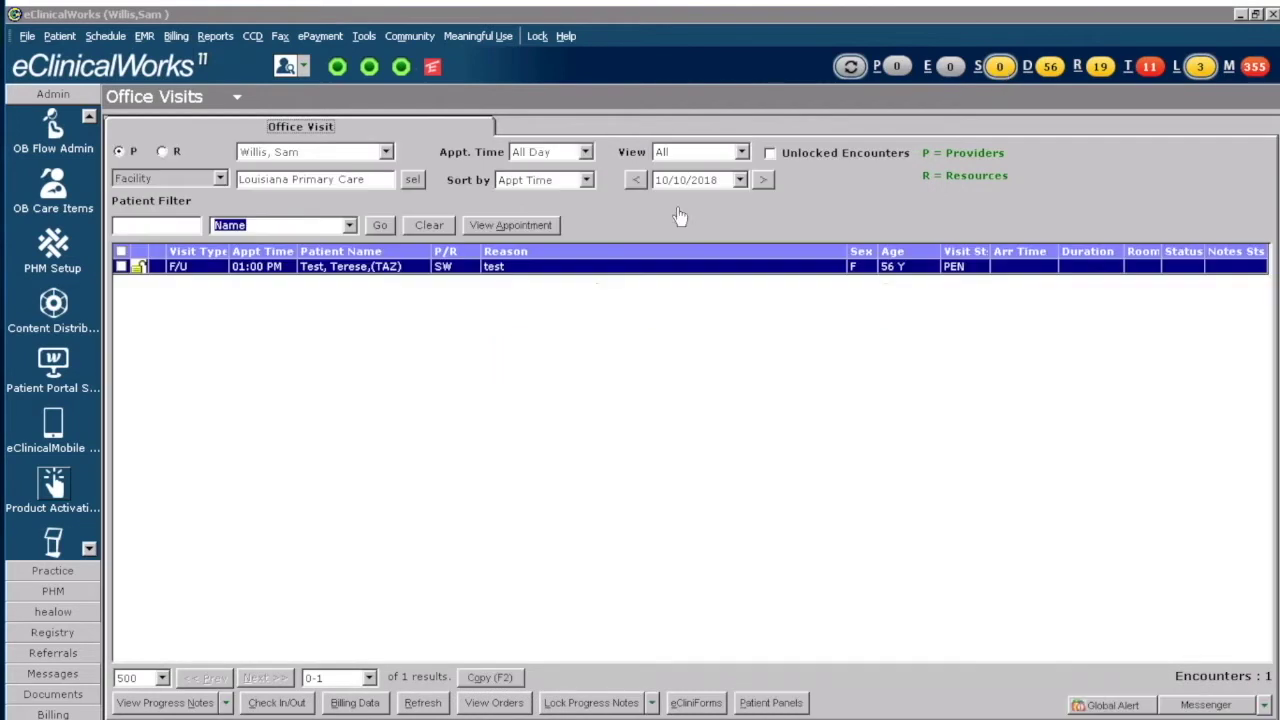
double_click(350, 274)
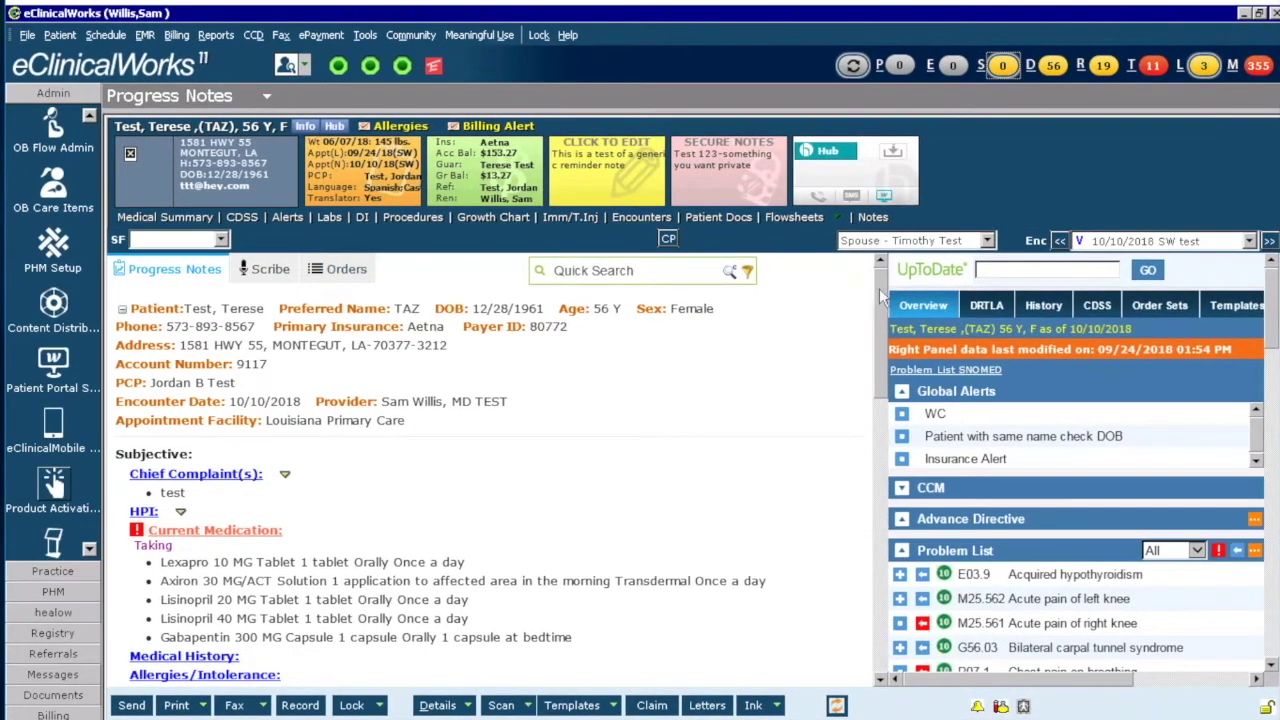
scroll(884, 333, "down", 3)
scroll(895, 393, "down", 2)
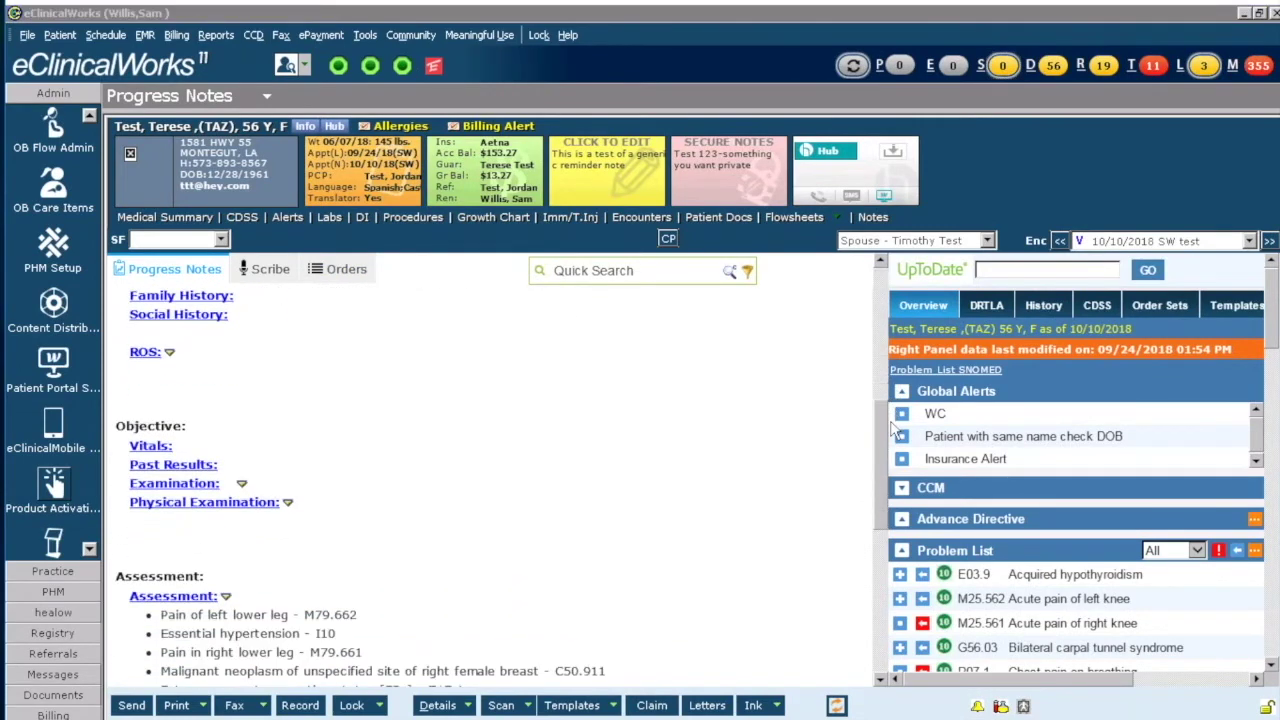
scroll(895, 440, "down", 1)
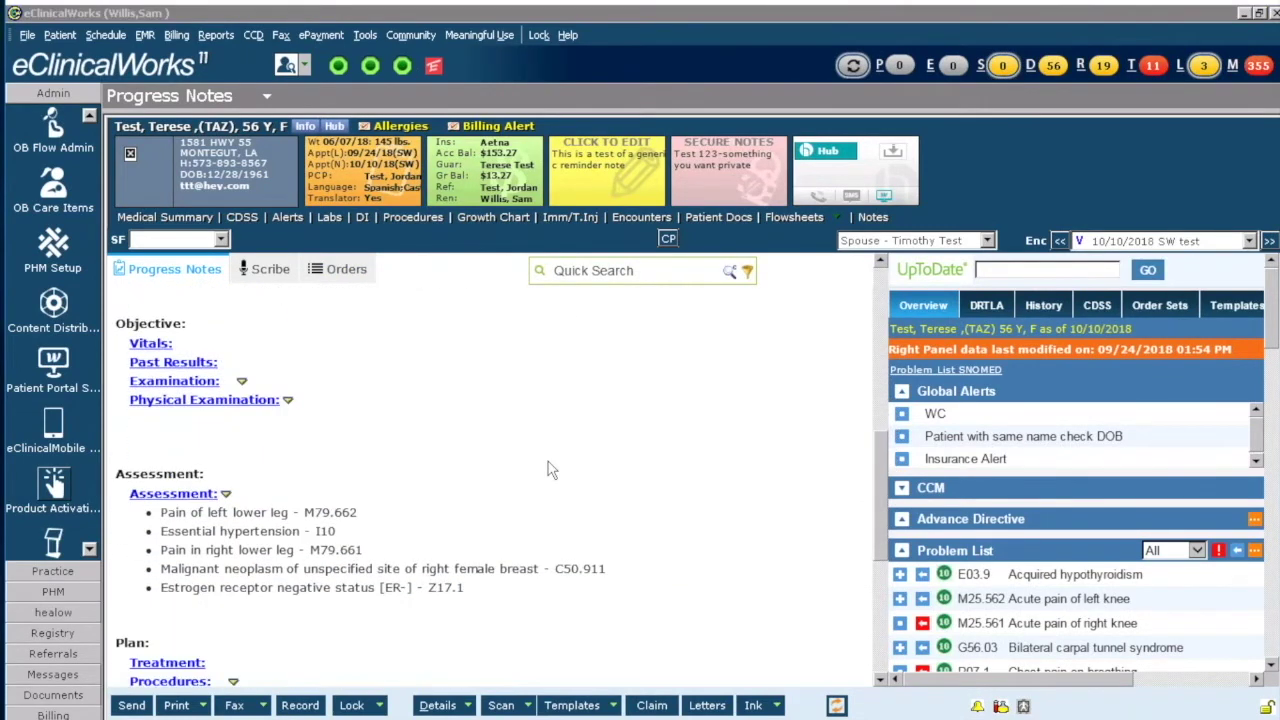
left_click(180, 494)
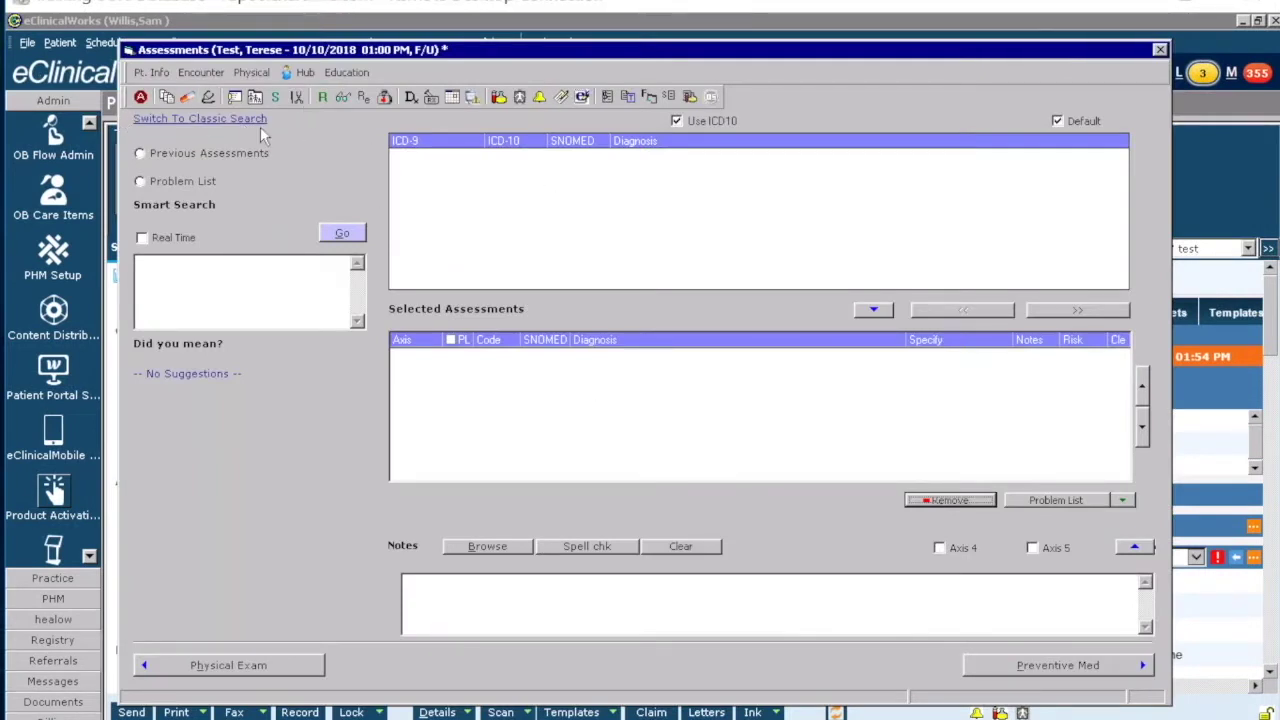
Try Classic Search and return, then run a real-time Smart Search for 'hyp' and turn Real Time off.
left_click(212, 118)
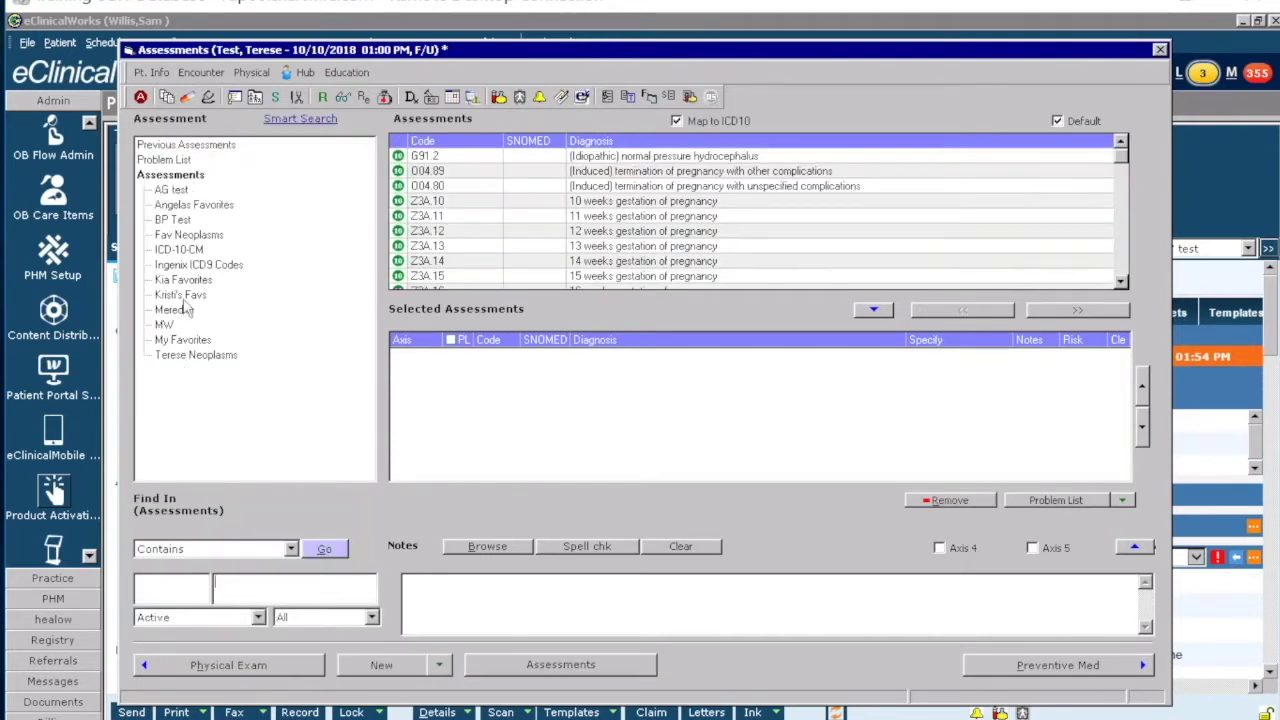
left_click(305, 119)
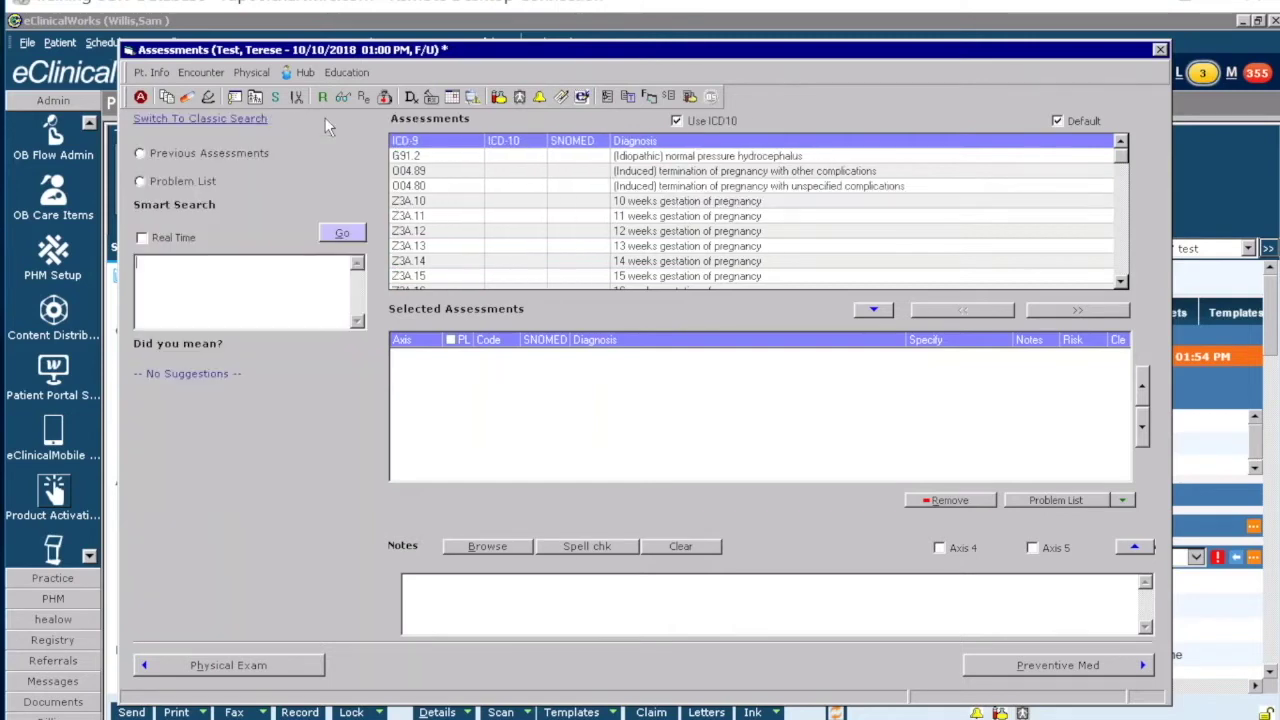
left_click(142, 238)
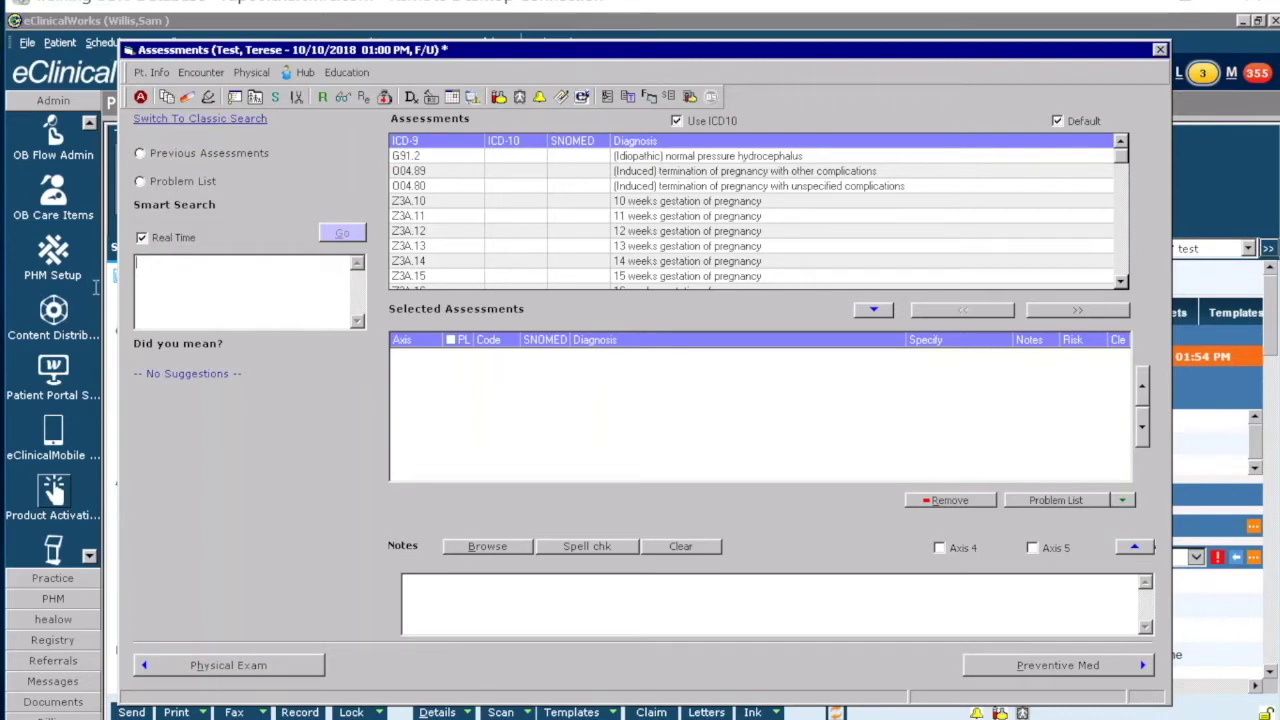
type("hy")
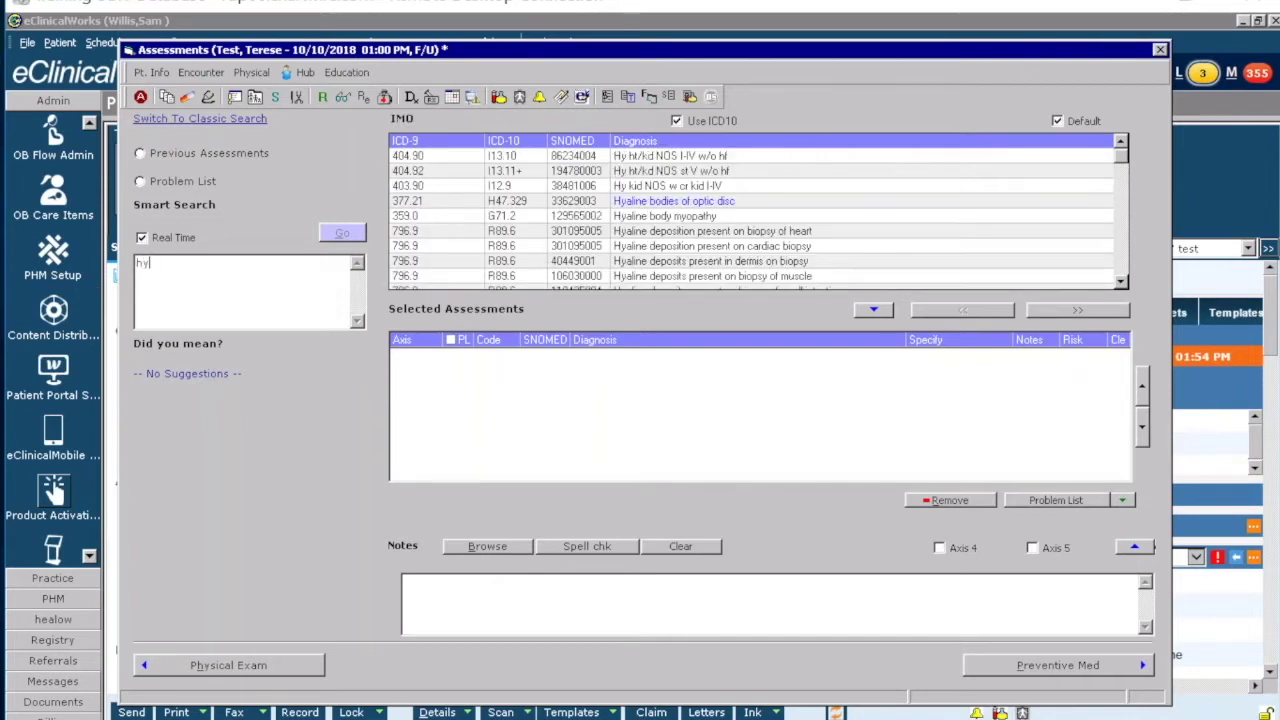
type("p")
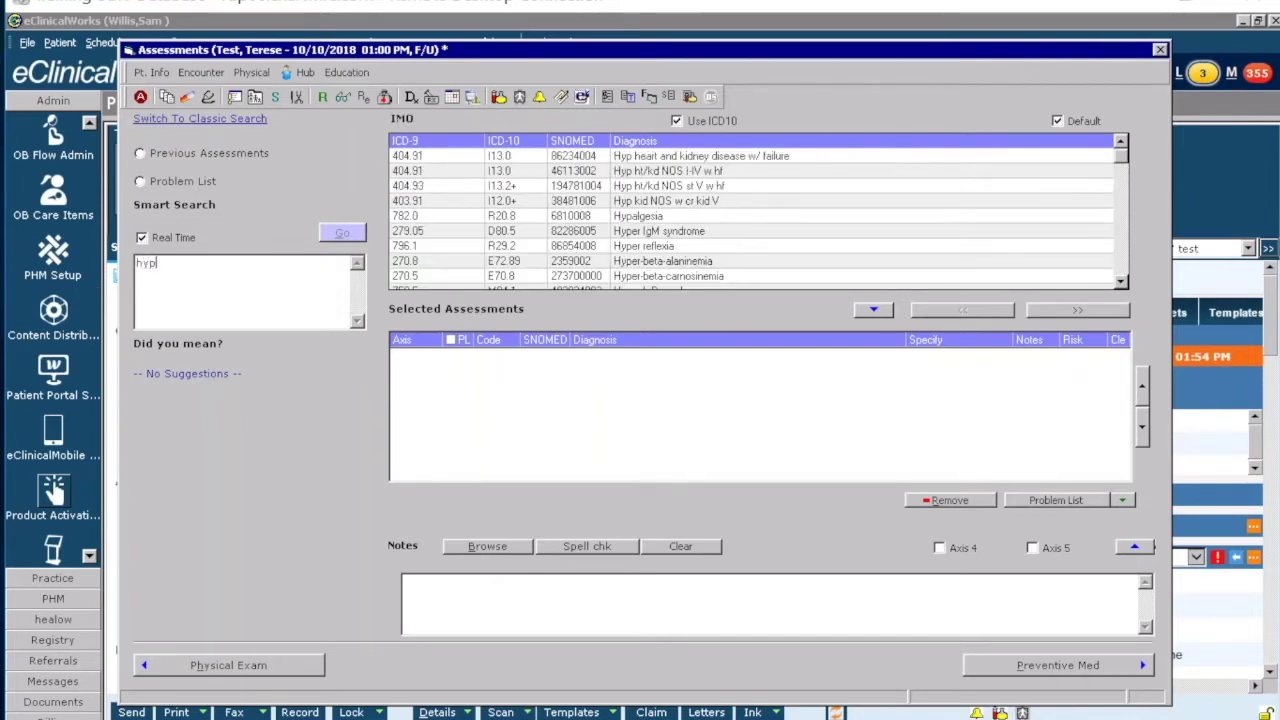
left_click(142, 238)
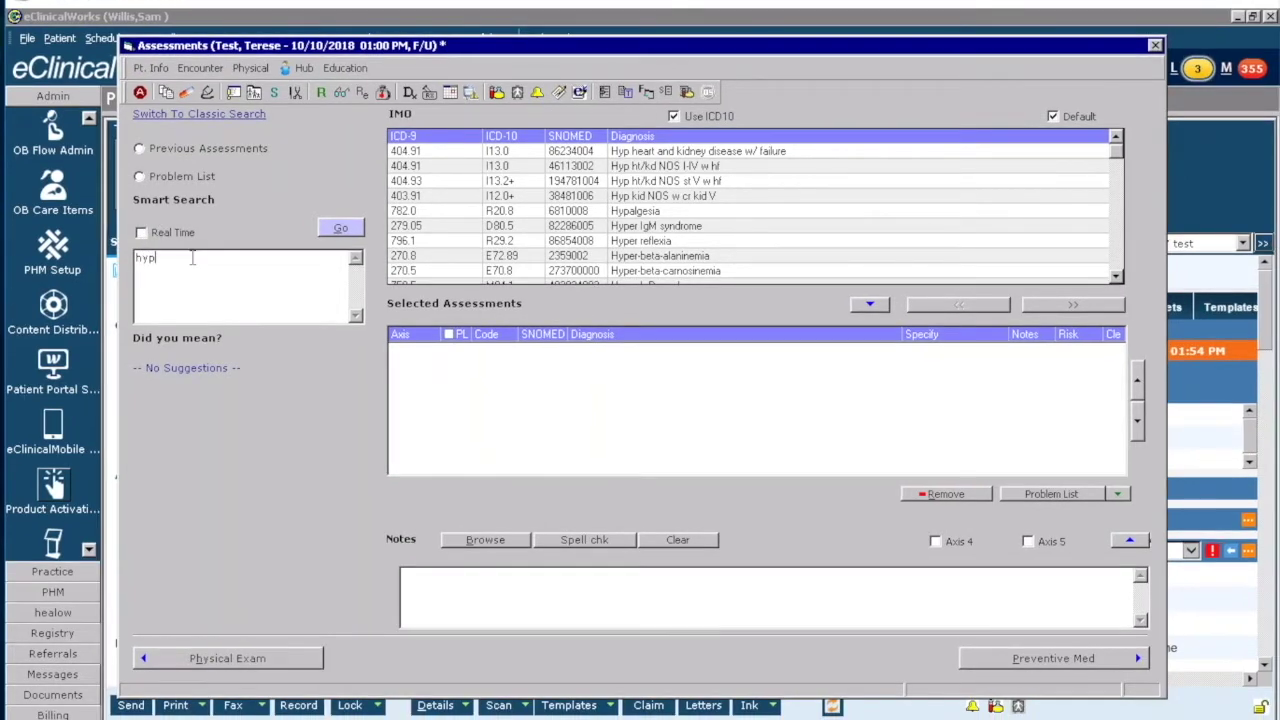
key("BackSpace")
key("BackSpace")
key("BackSpace")
Run a Smart Search for 'htn' to list hypertension diagnoses.
type("htn")
left_click(342, 230)
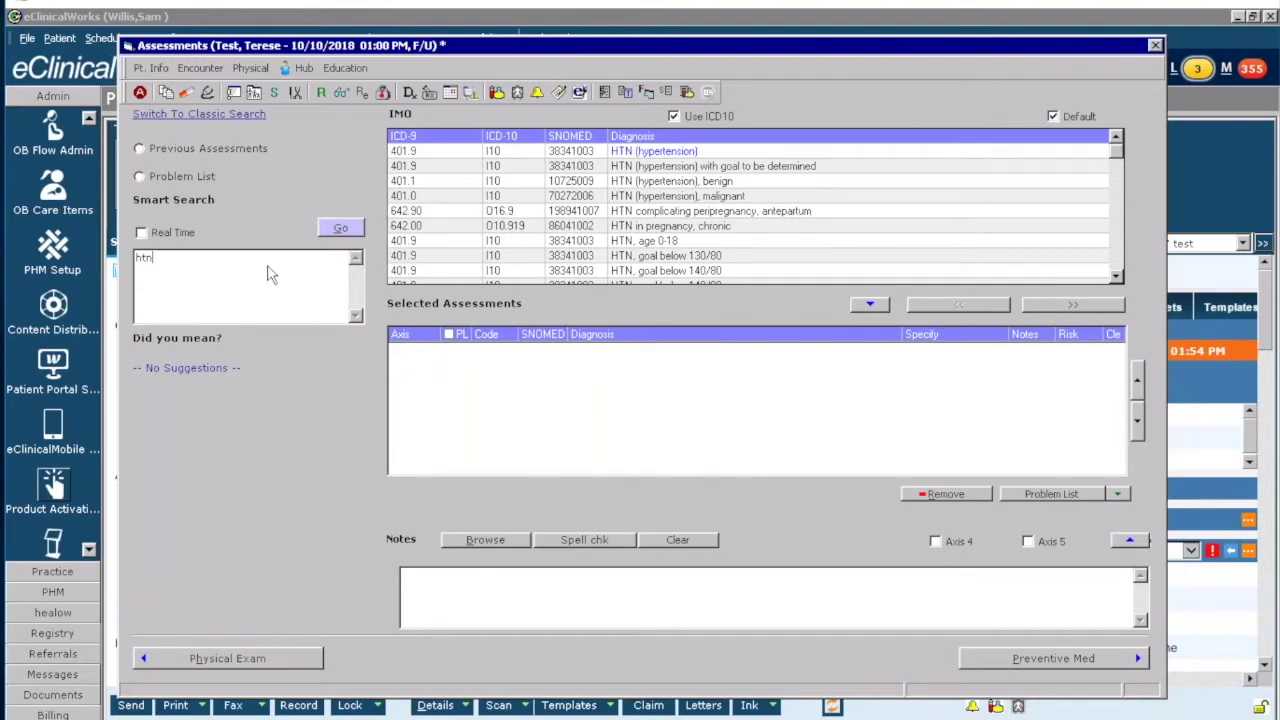
key("BackSpace")
key("BackSpace")
key("BackSpace")
Search the misspelled 'heat atach' and add Past heart attack (I25.2) to the assessments.
type("heart")
key("BackSpace")
key("BackSpace")
type("t atach")
left_click(340, 230)
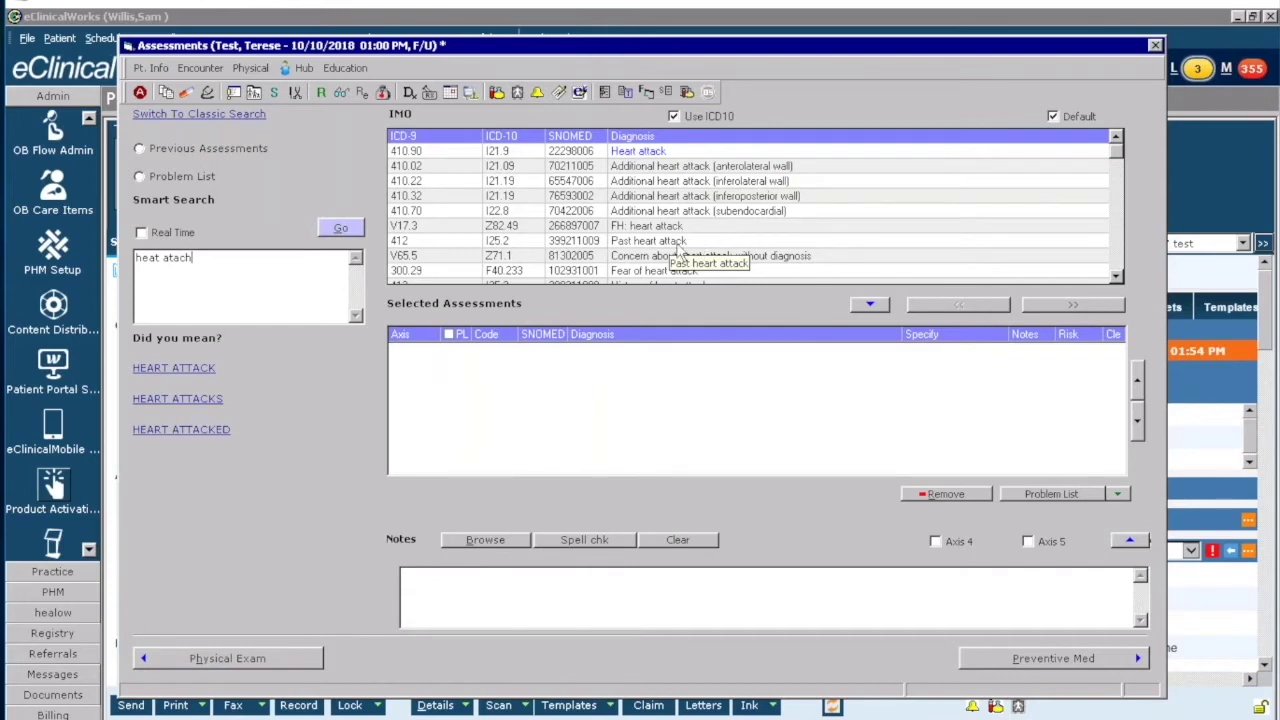
left_click(677, 243)
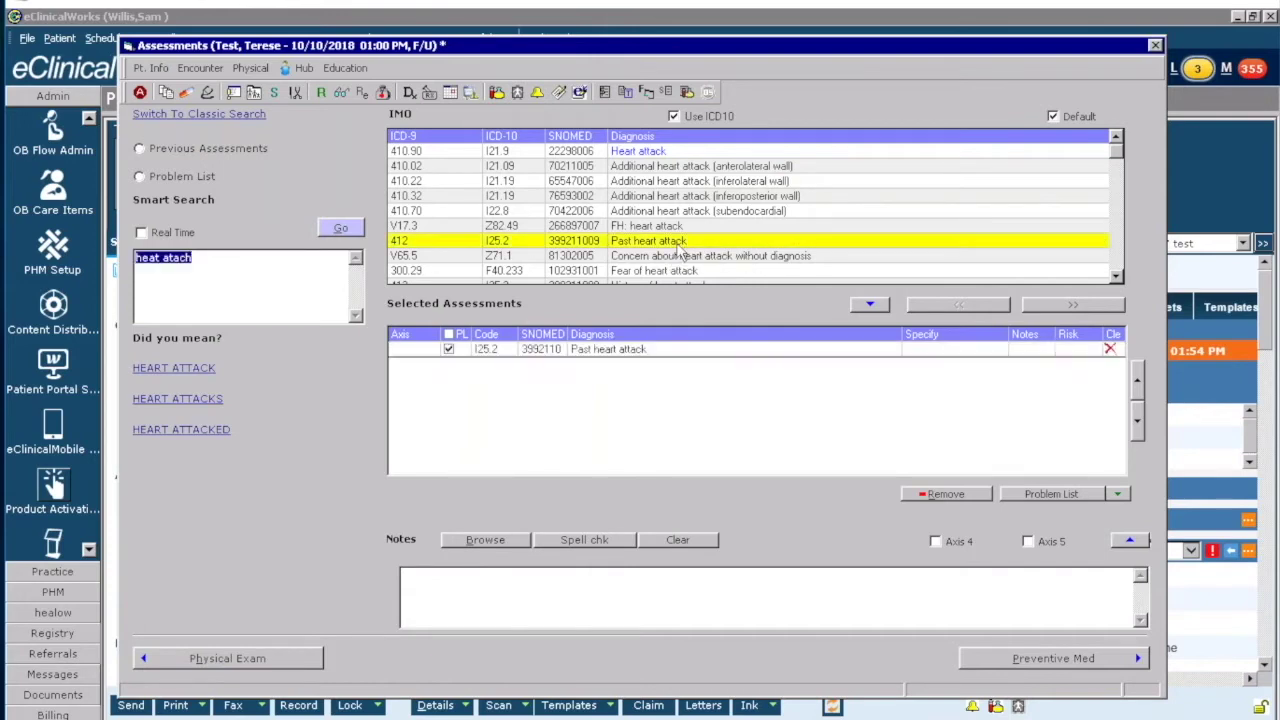
Refine Heart attack to Non-ST elevation (NSTEMI) myocardial infarction, I21.4, and add it.
double_click(640, 152)
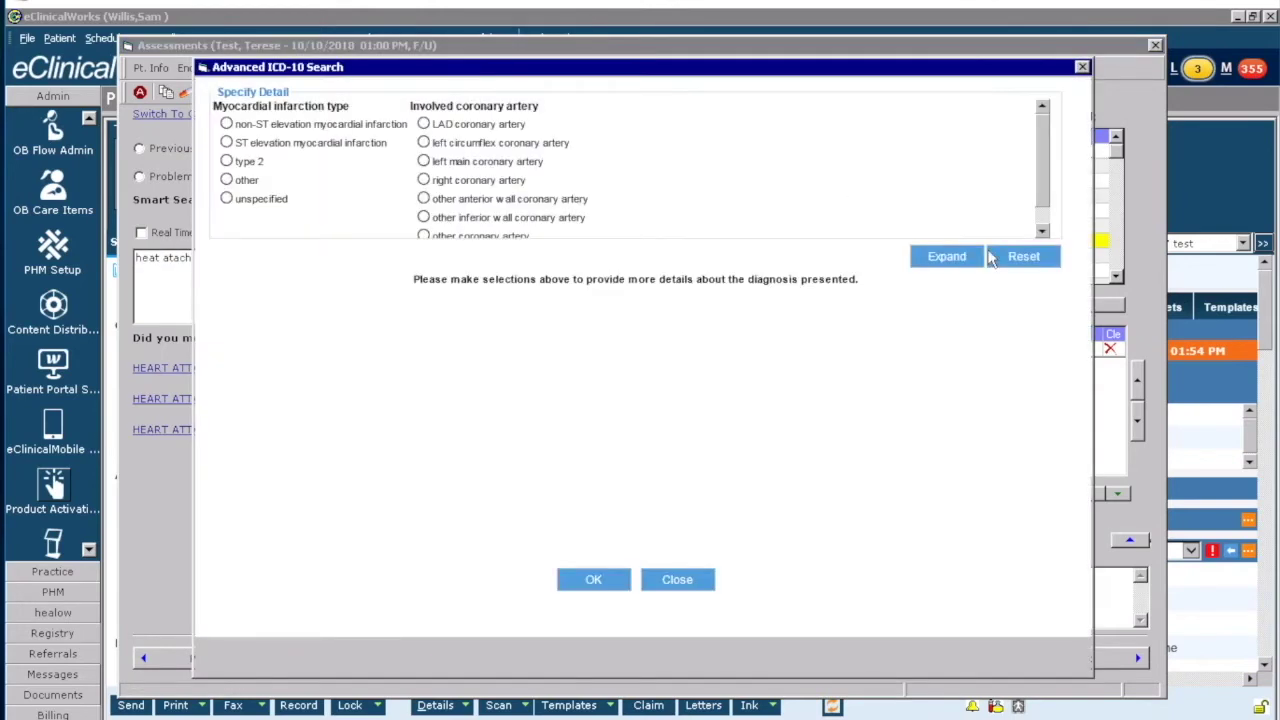
left_click(947, 257)
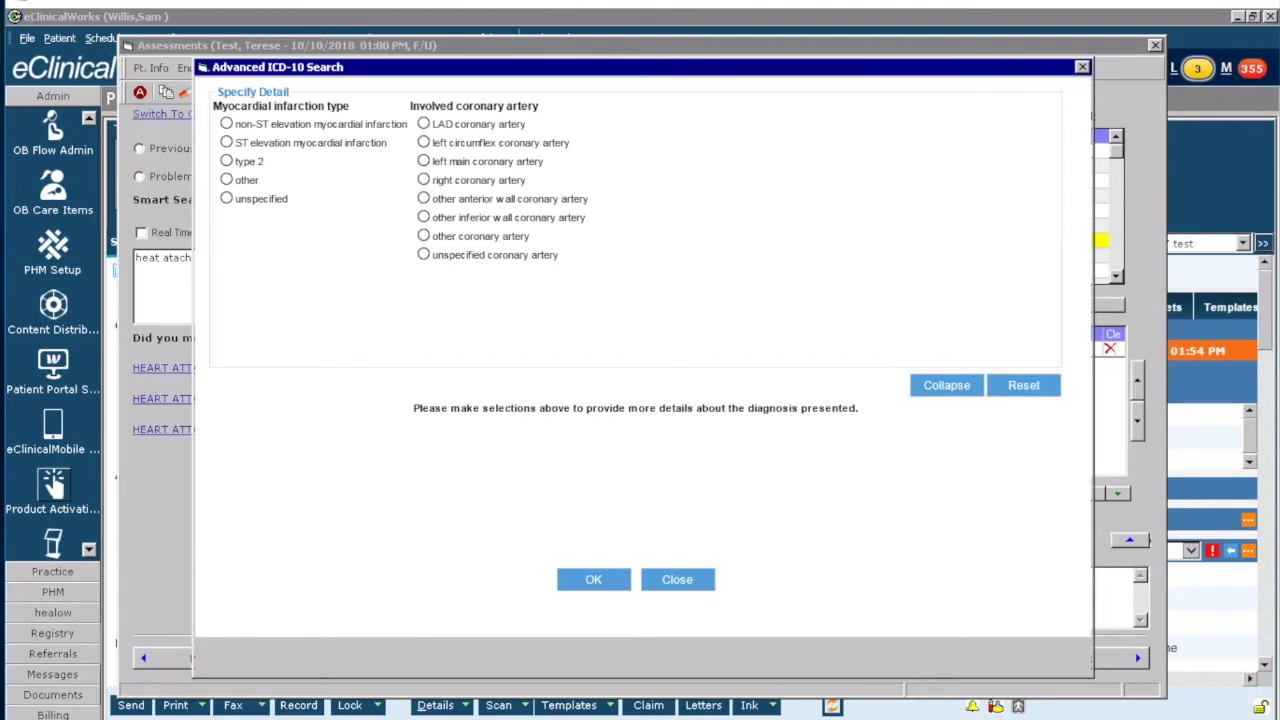
left_click(226, 161)
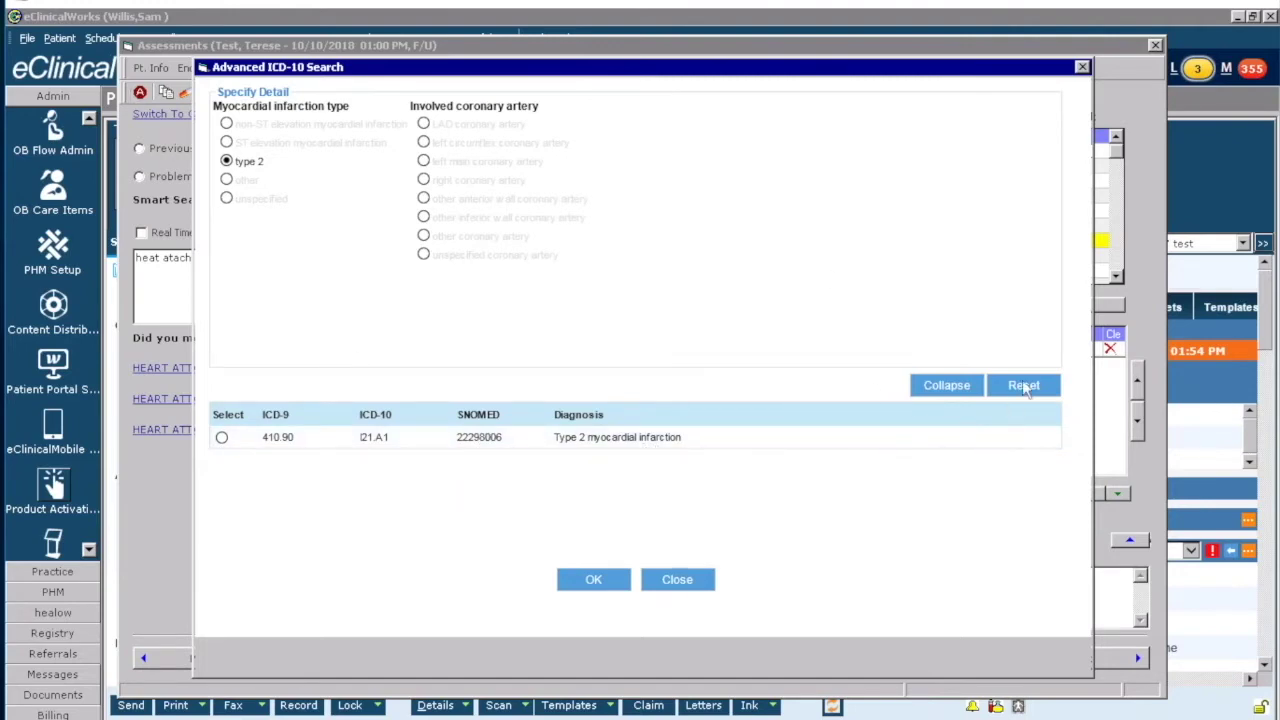
left_click(1024, 386)
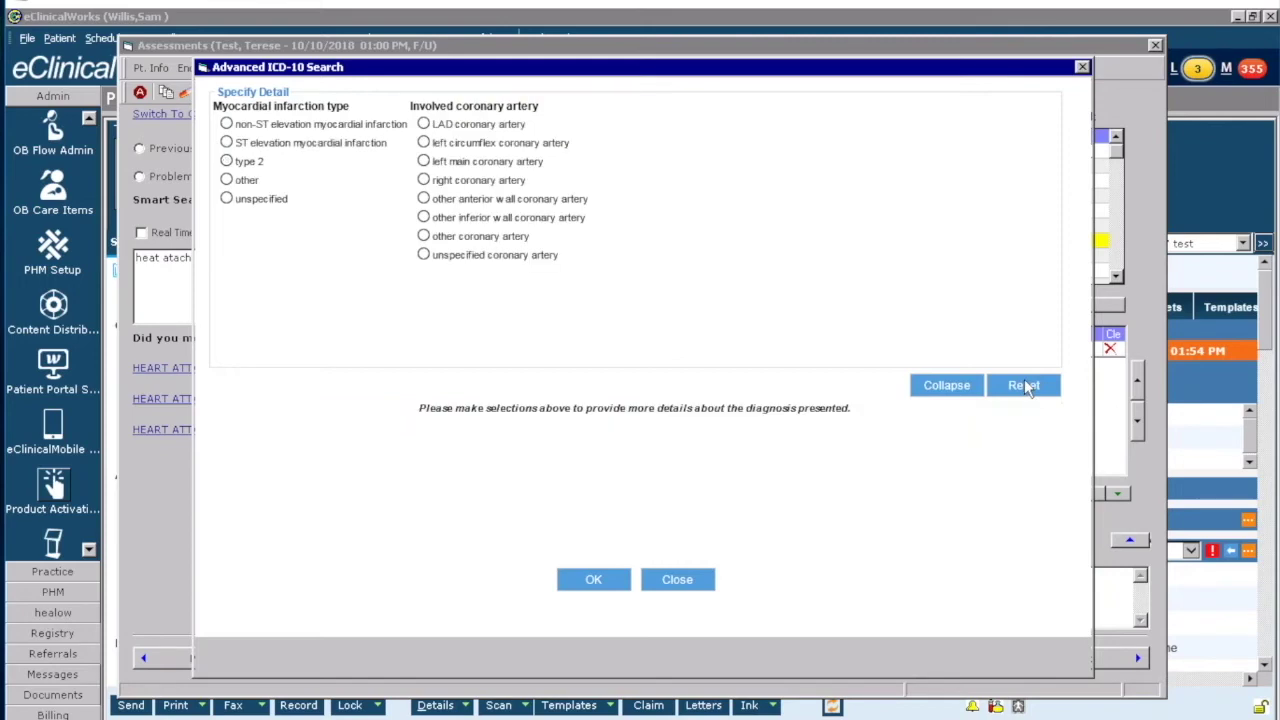
left_click(226, 124)
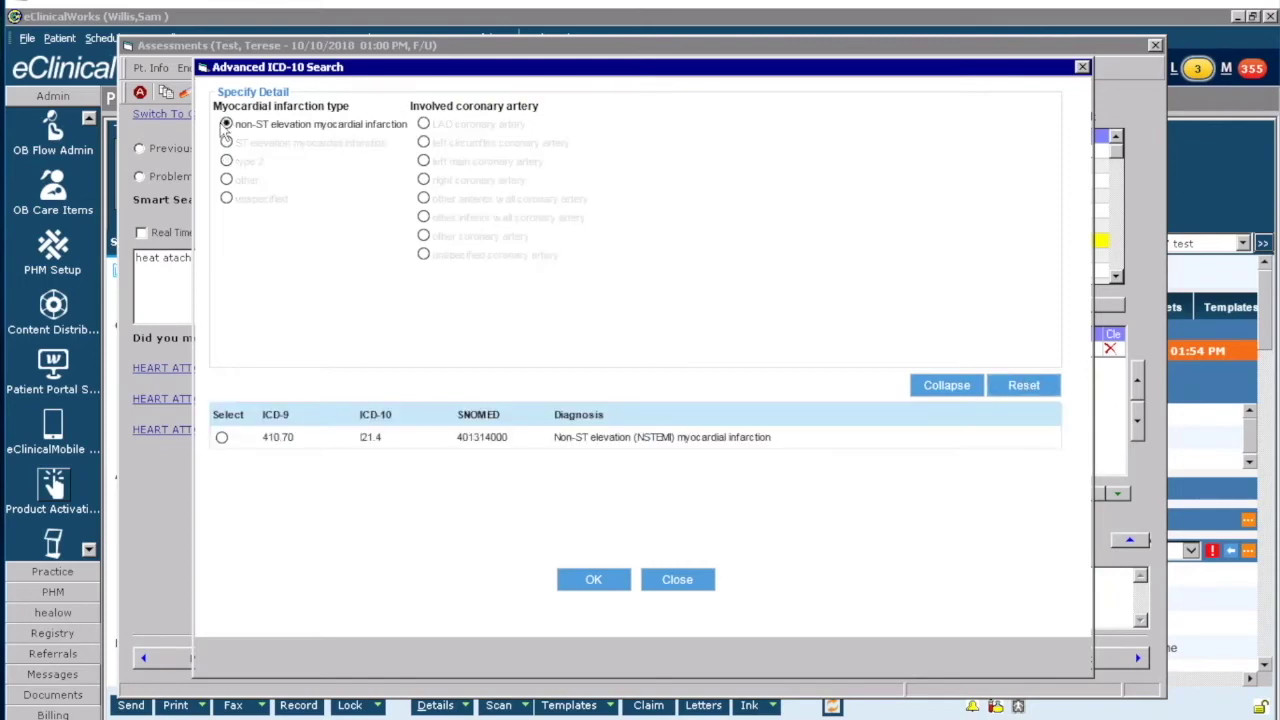
left_click(222, 437)
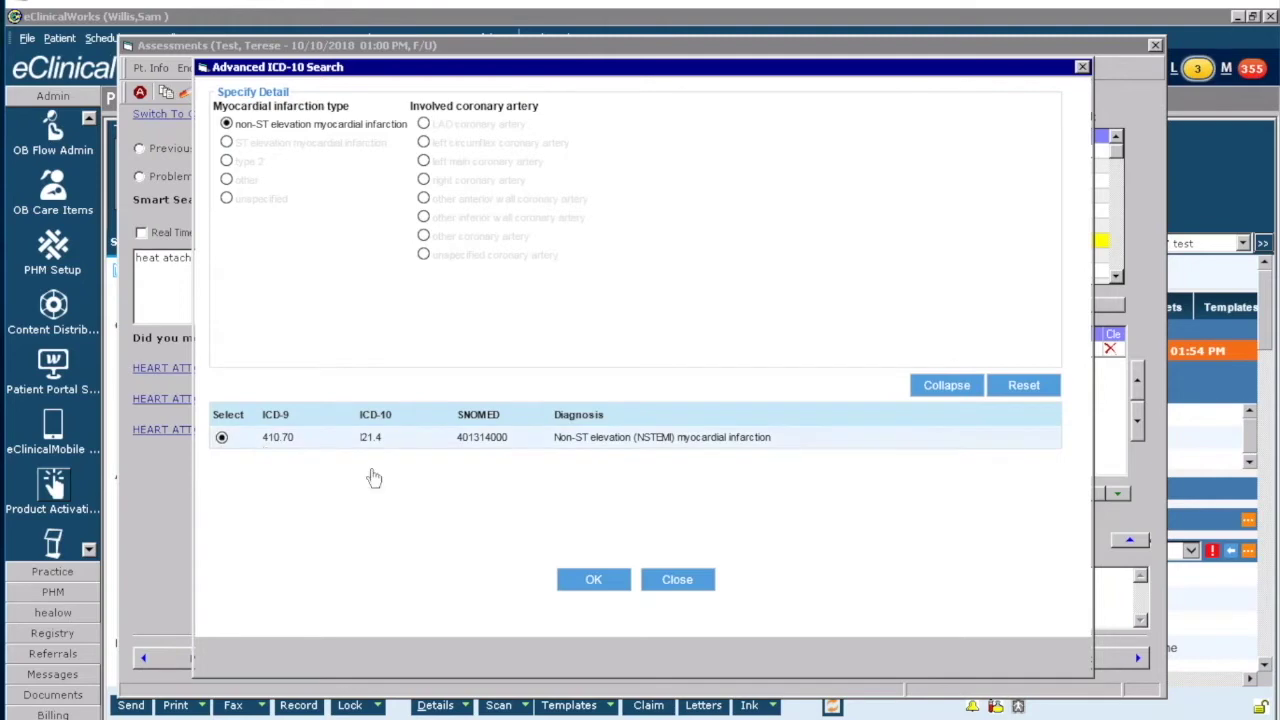
left_click(593, 581)
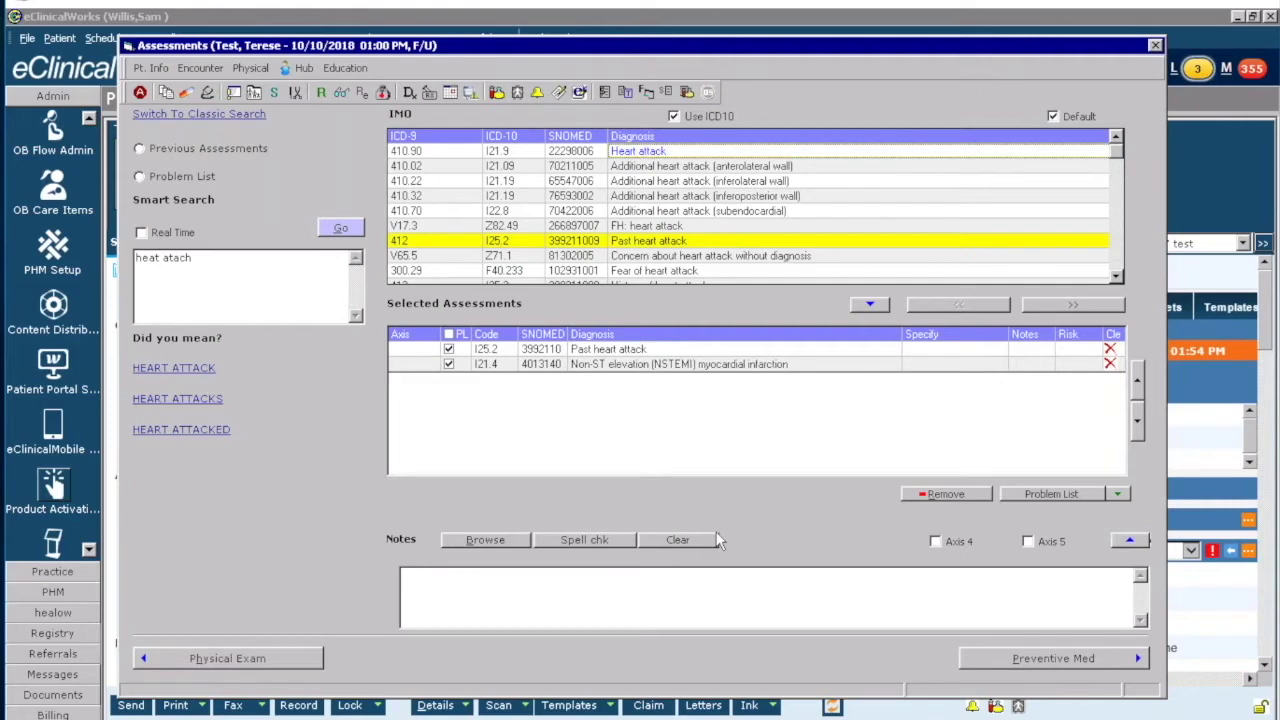
Replace the search text with 'osteoarthritis' and run the Smart Search.
left_click_drag(189, 258, 8, 262)
type("os")
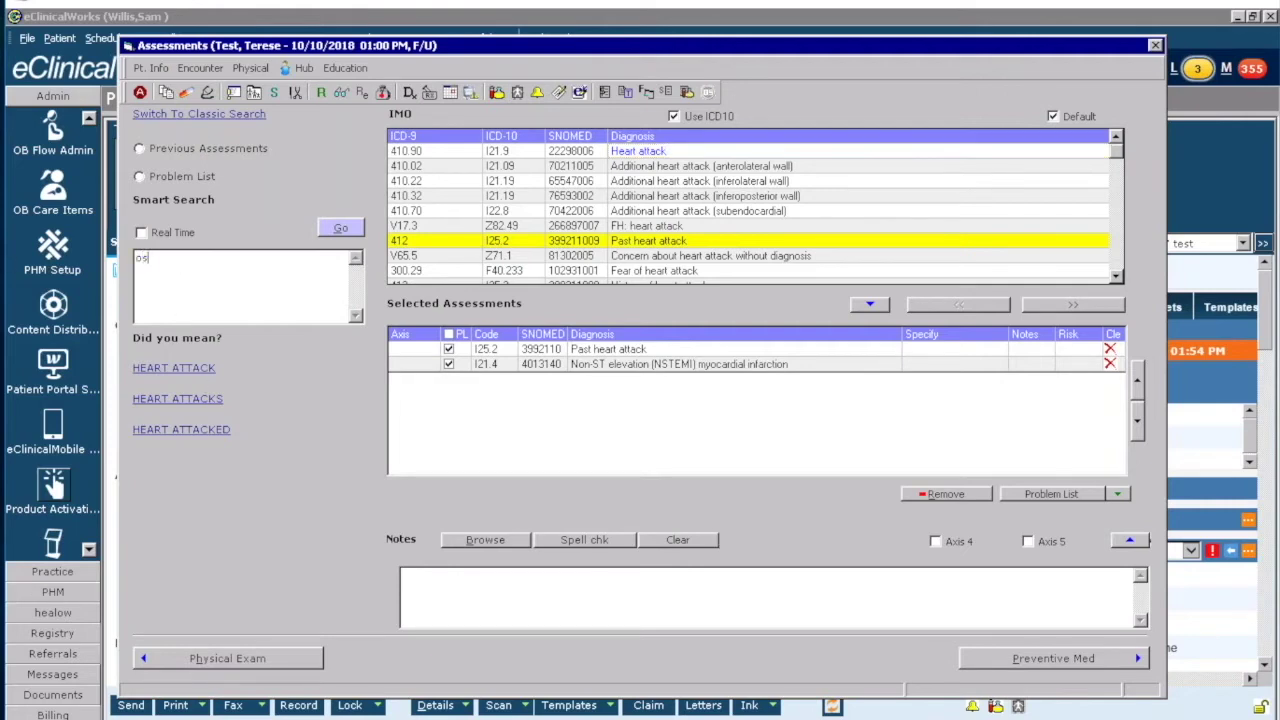
type("teoarthritis")
left_click(340, 229)
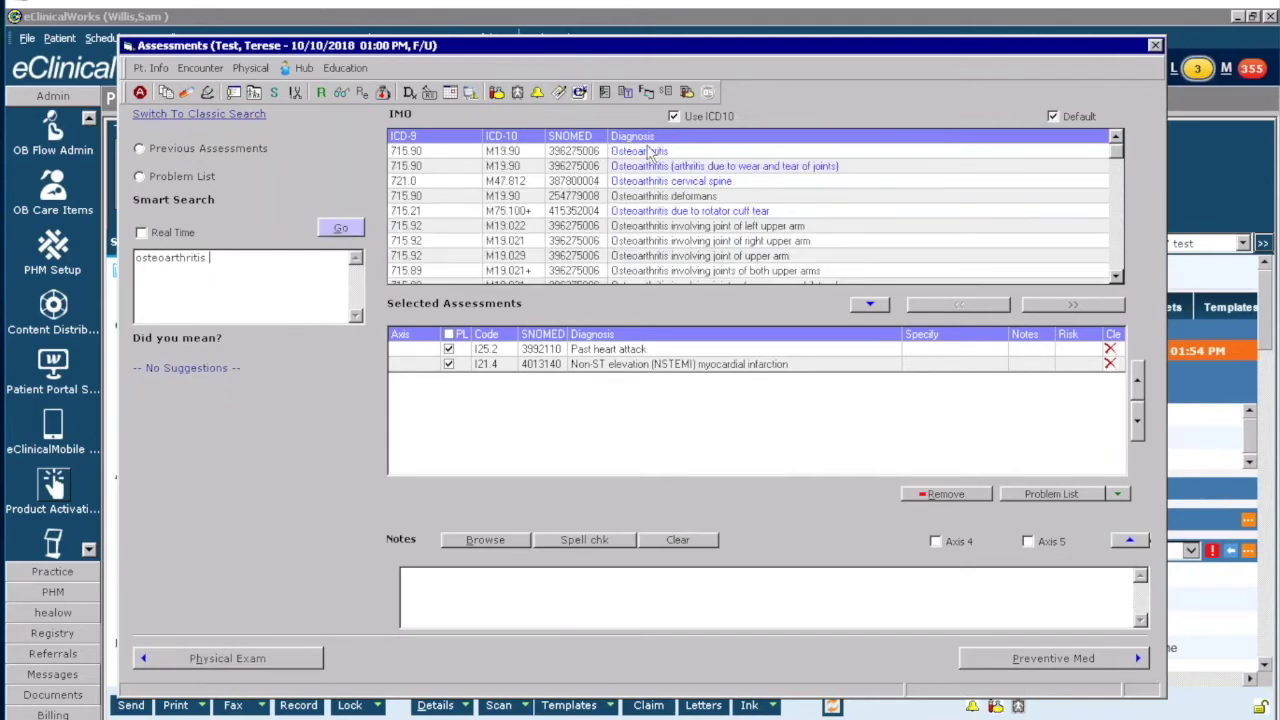
Refine Osteoarthritis to primary osteoarthritis of both ankles, adding M19.071 and M19.072.
double_click(640, 157)
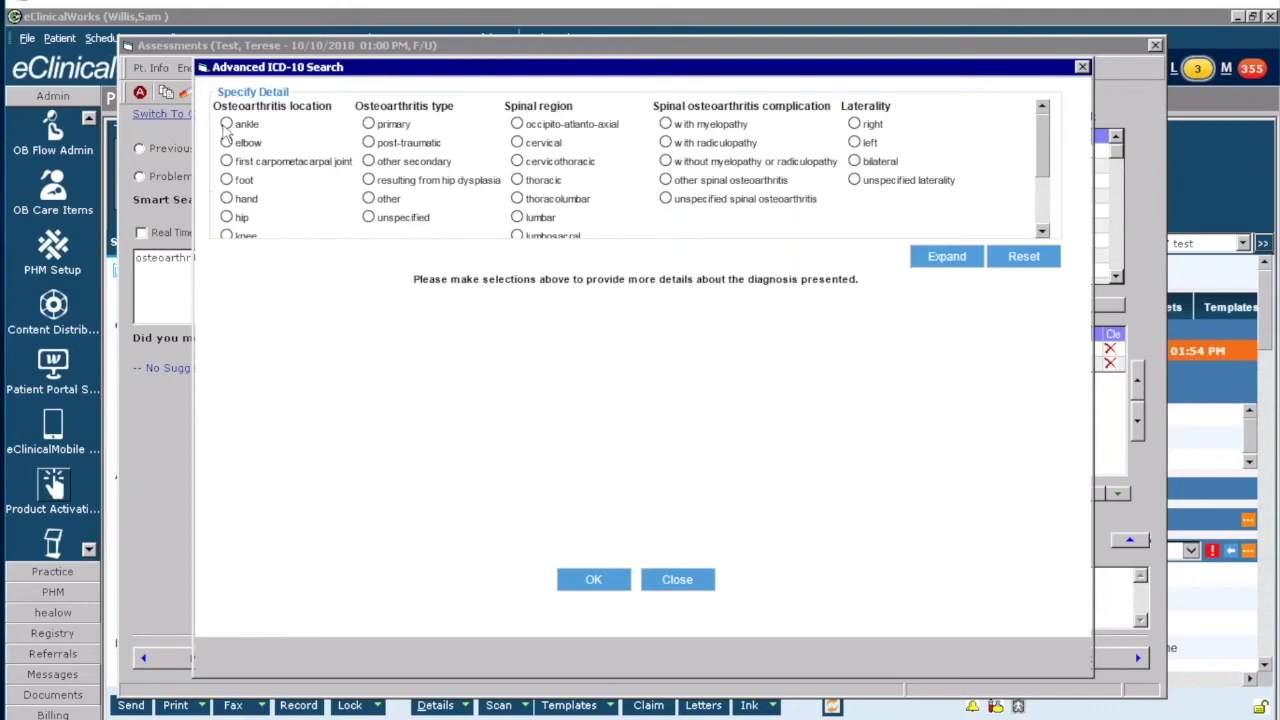
left_click(227, 125)
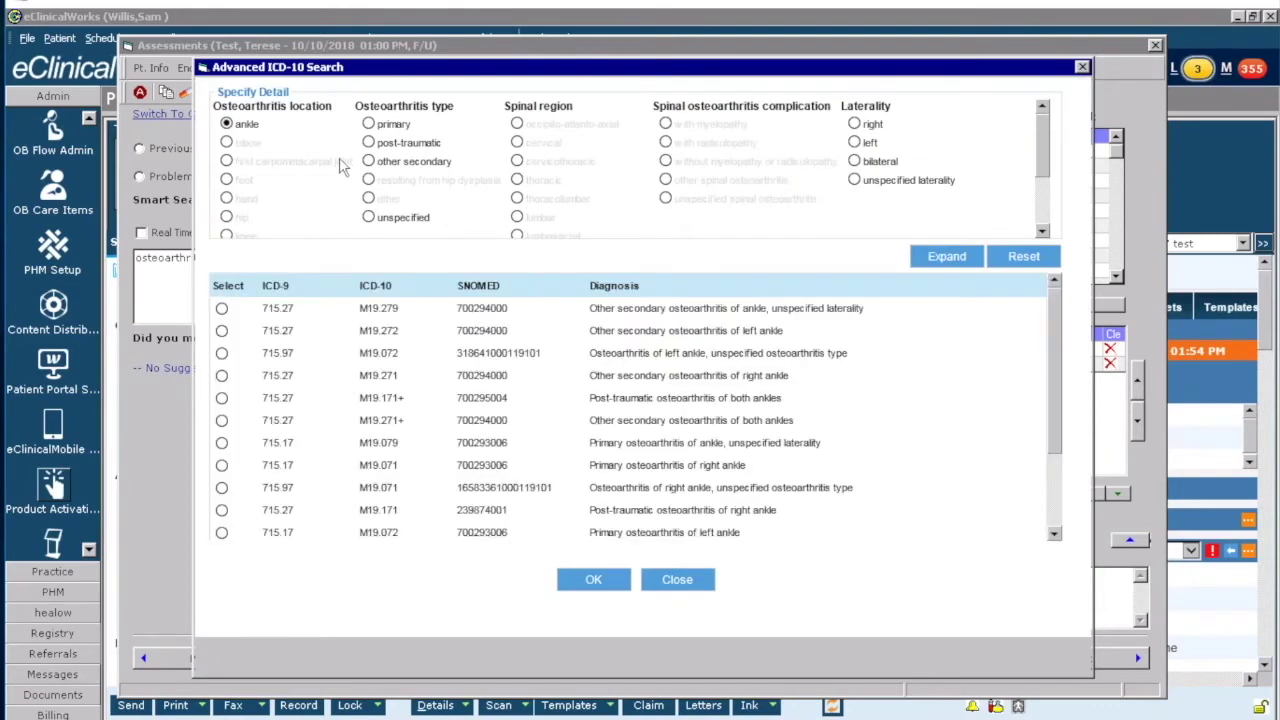
left_click(369, 124)
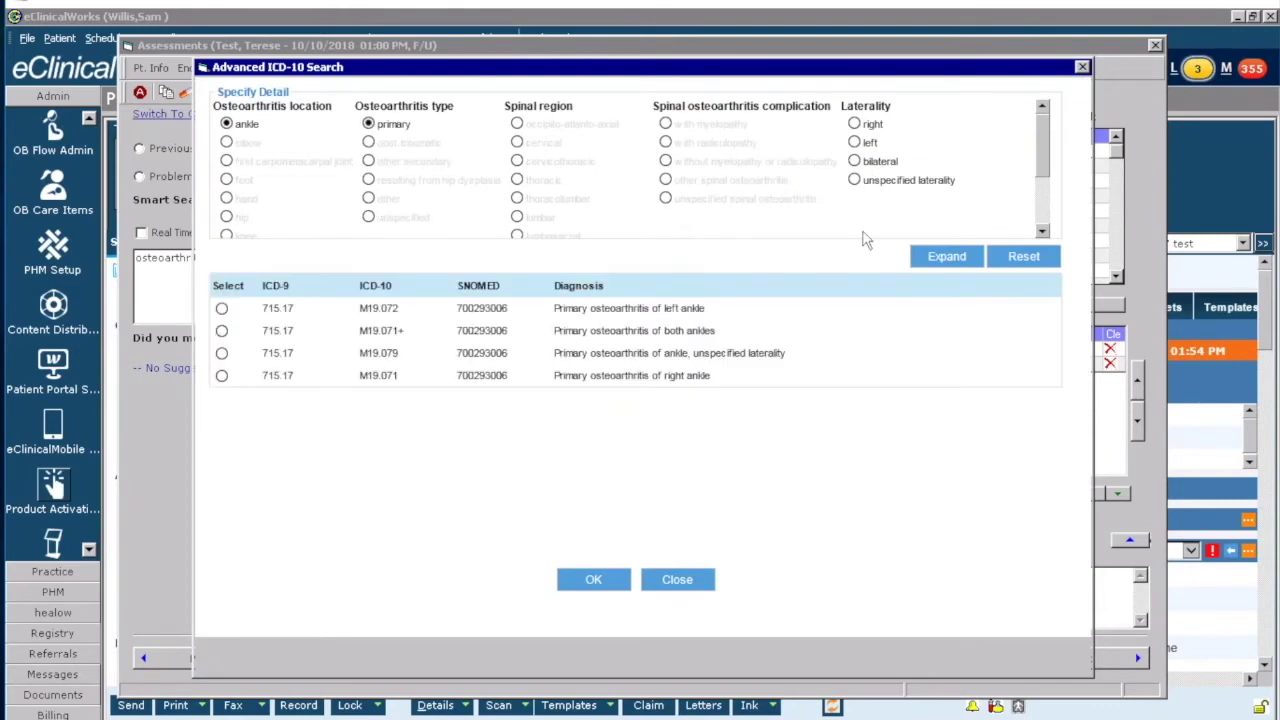
left_click(936, 256)
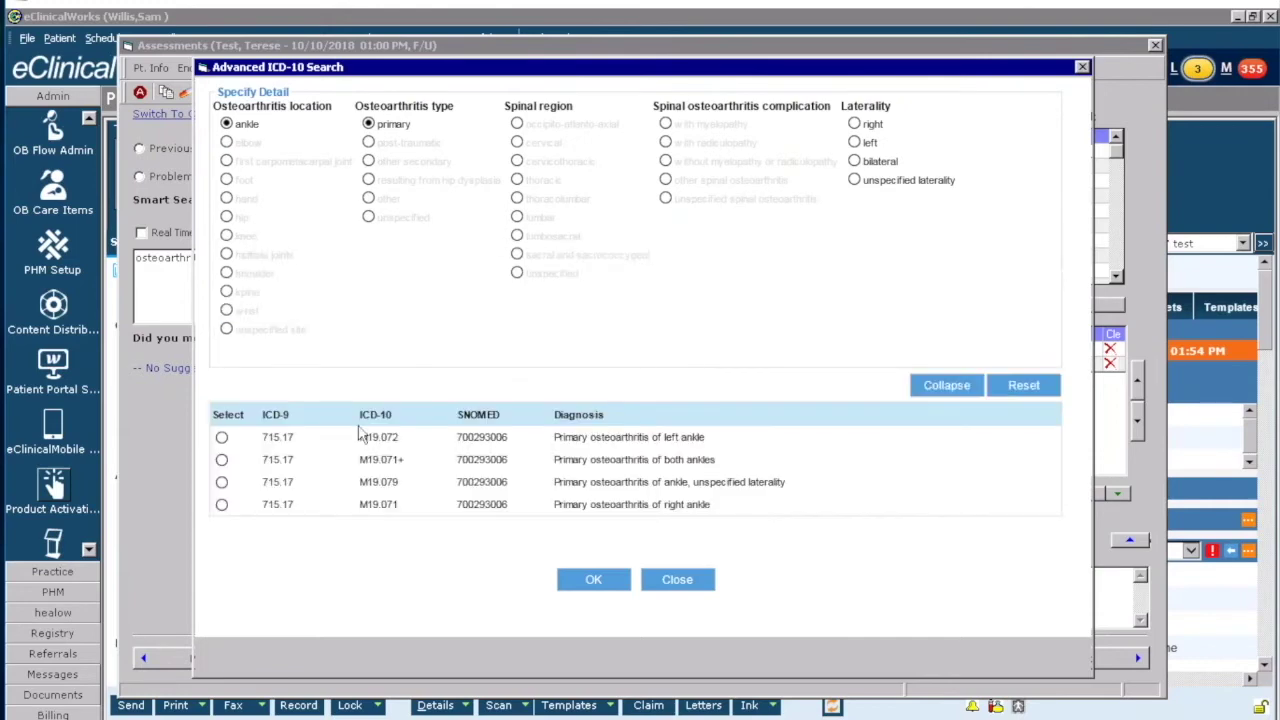
left_click(603, 583)
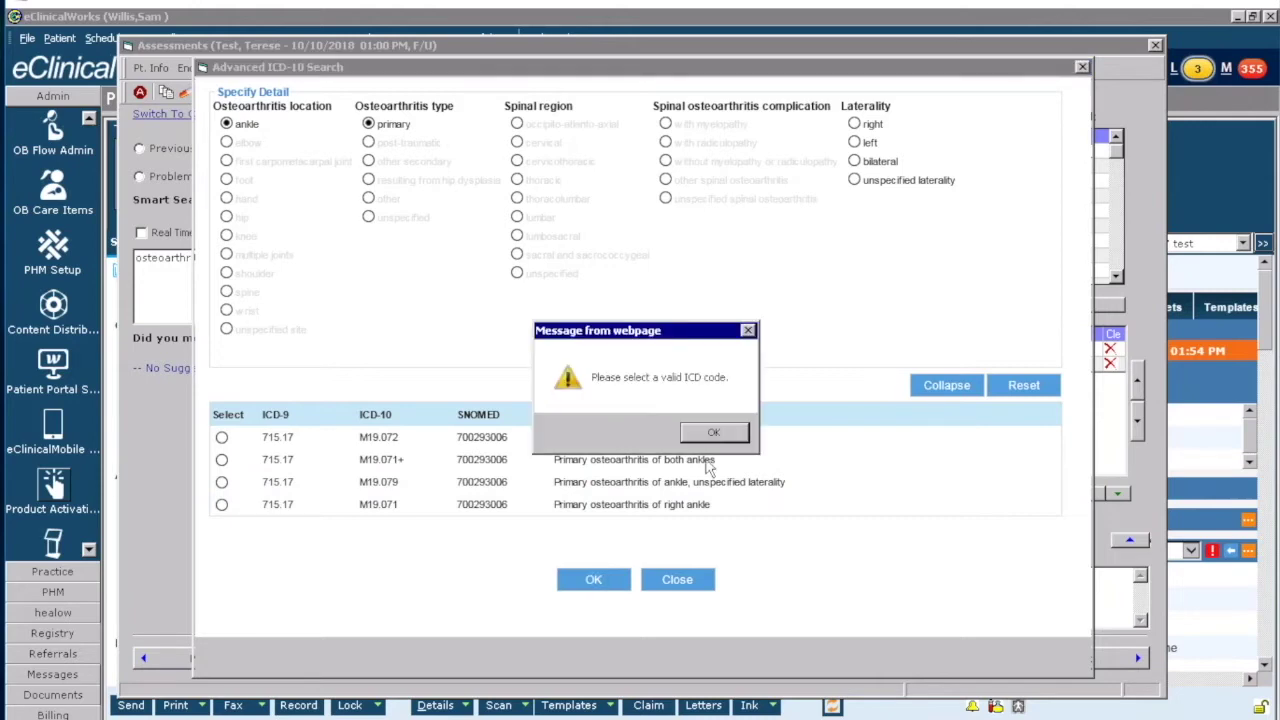
left_click(714, 433)
left_click(221, 459)
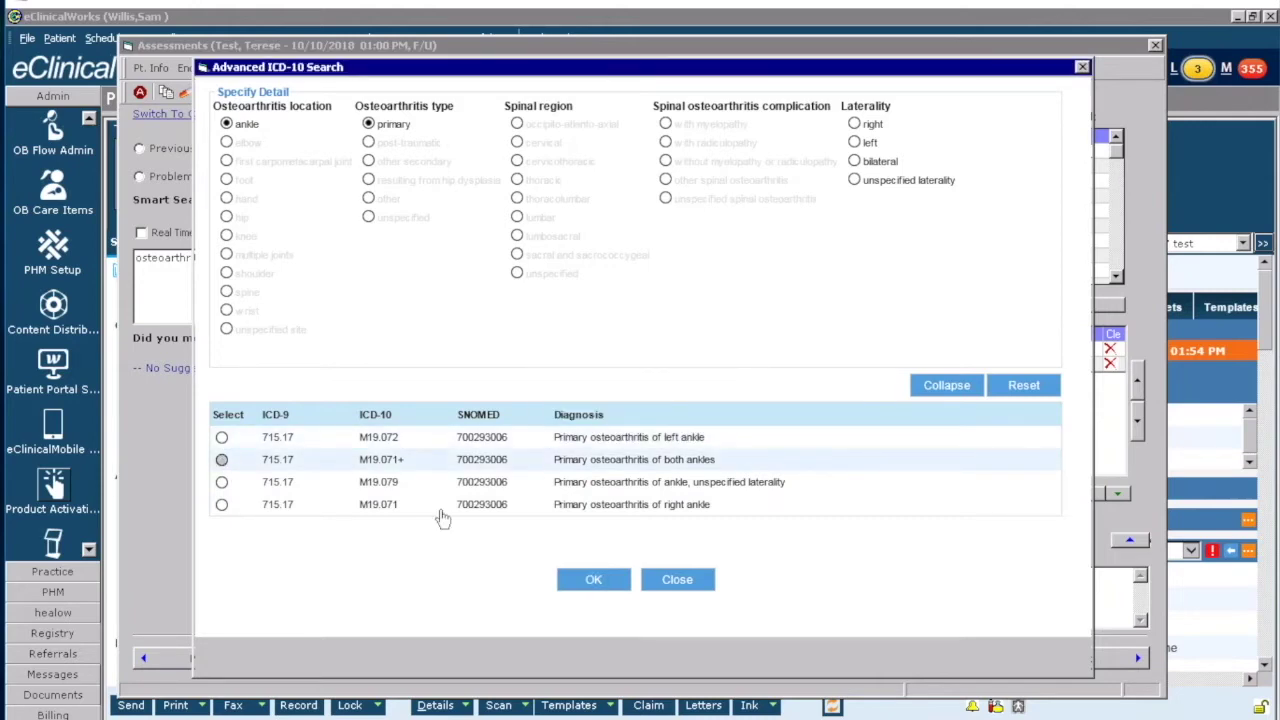
left_click(605, 581)
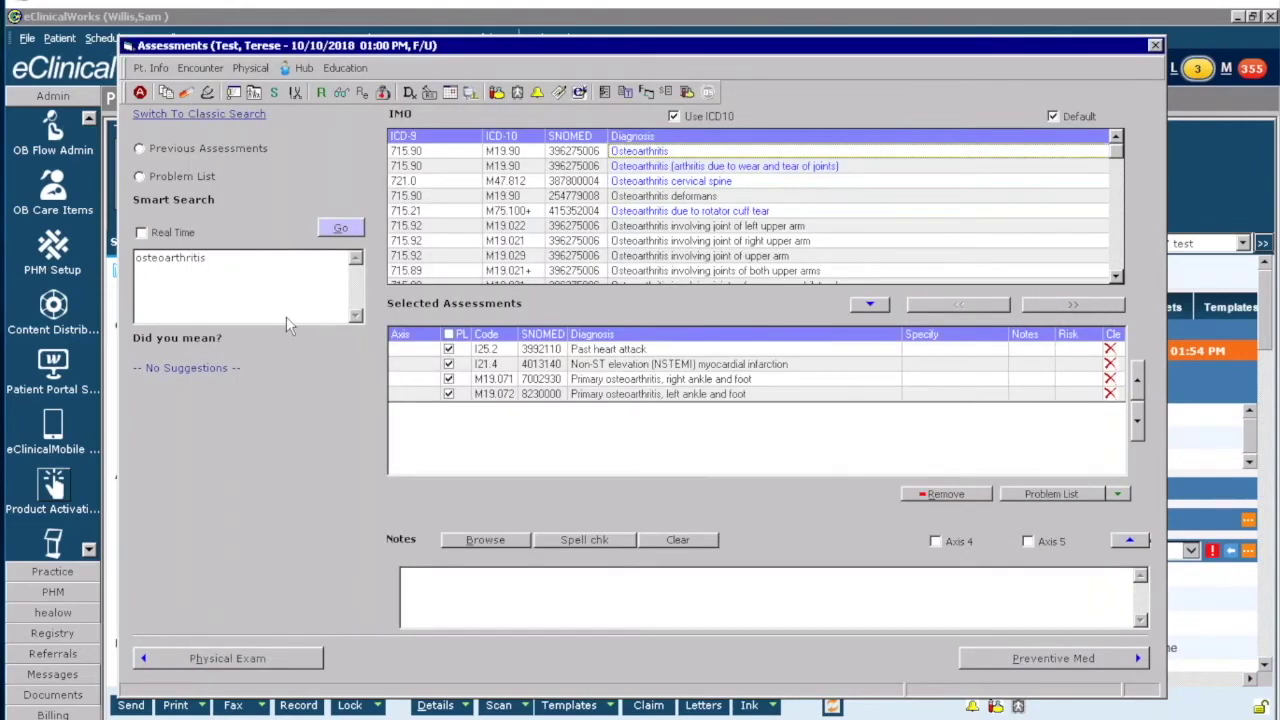
left_click(244, 272)
Search 'calf pain' and add Bilateral calf pain as M79.661 and M79.662.
key("ctrl+a")
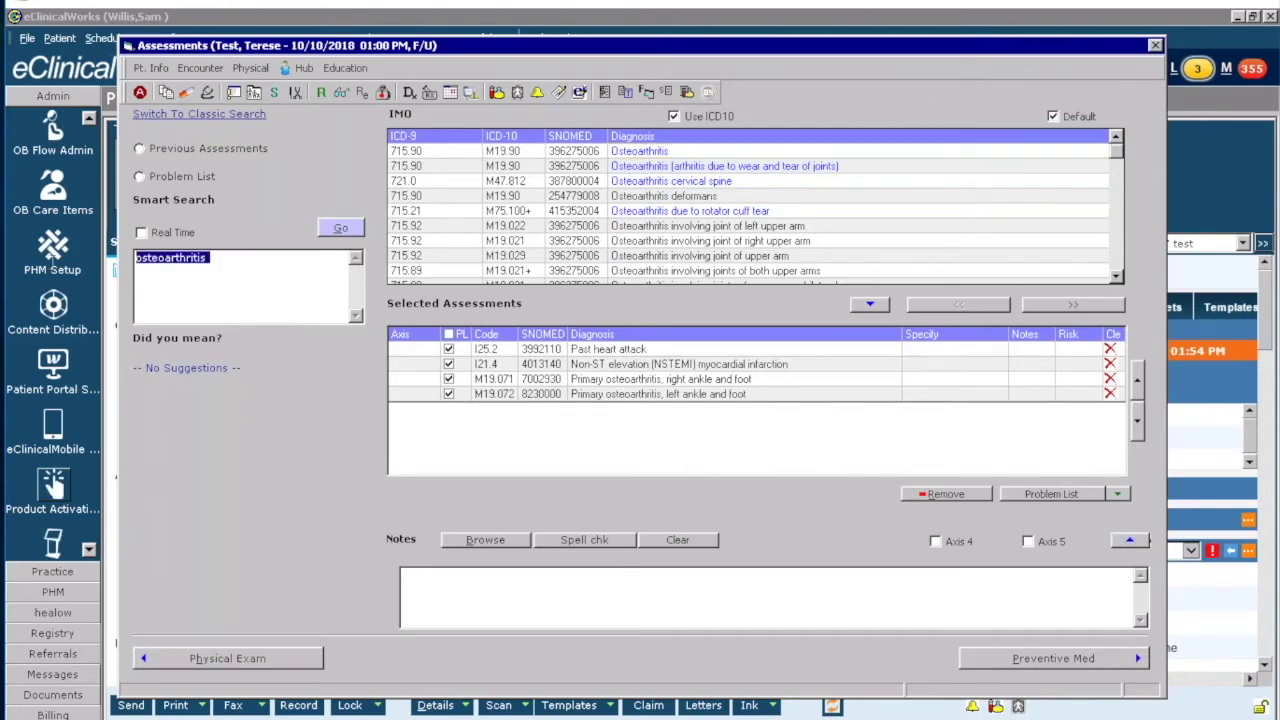
type("calf ")
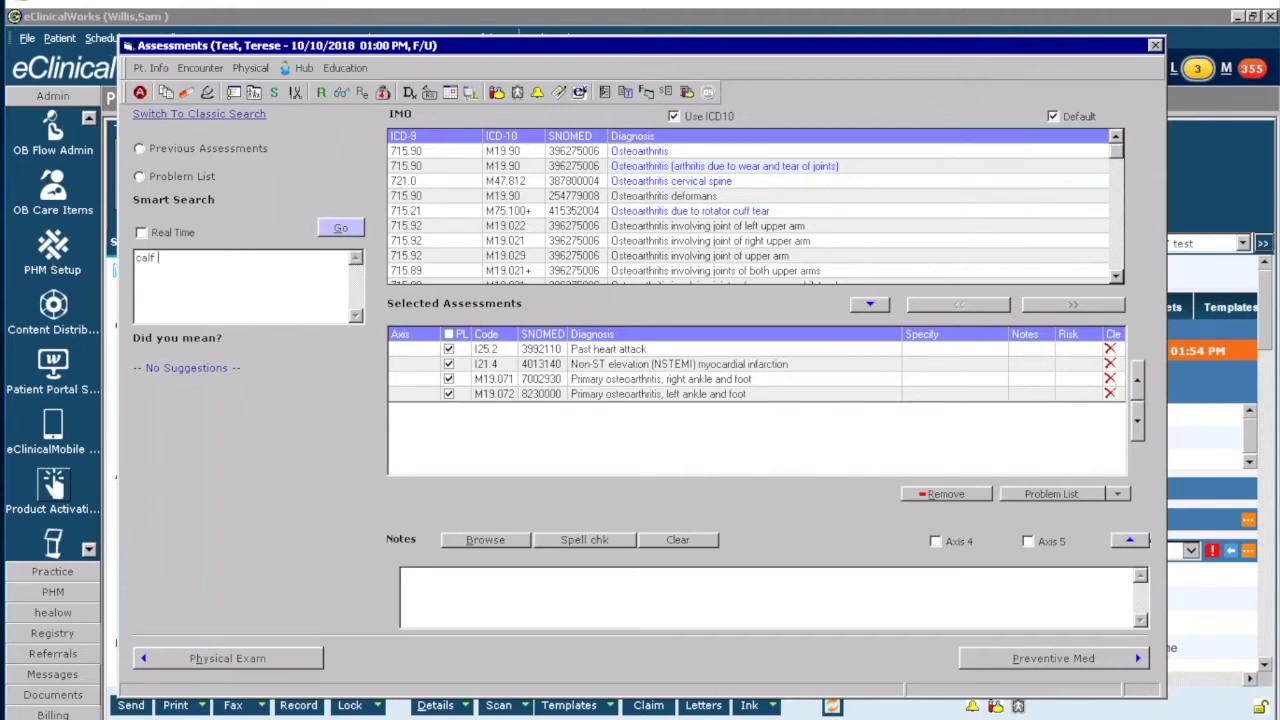
type("pain")
left_click(341, 230)
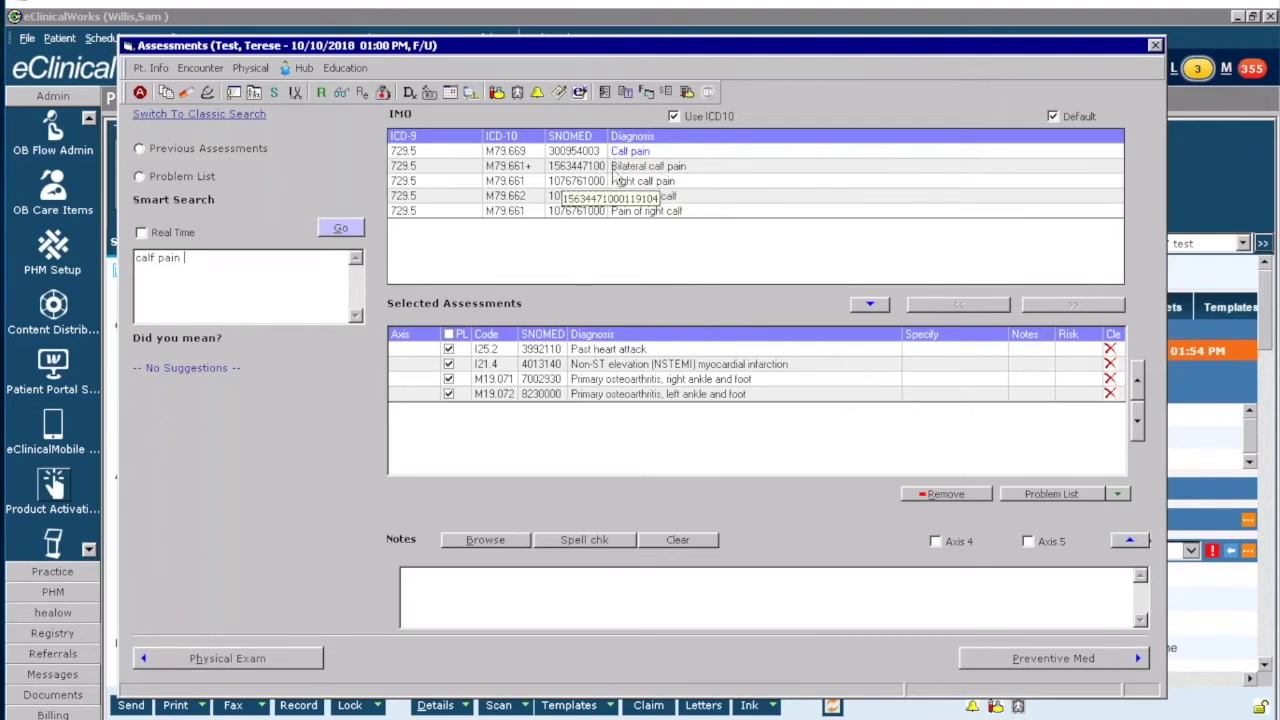
left_click(680, 181)
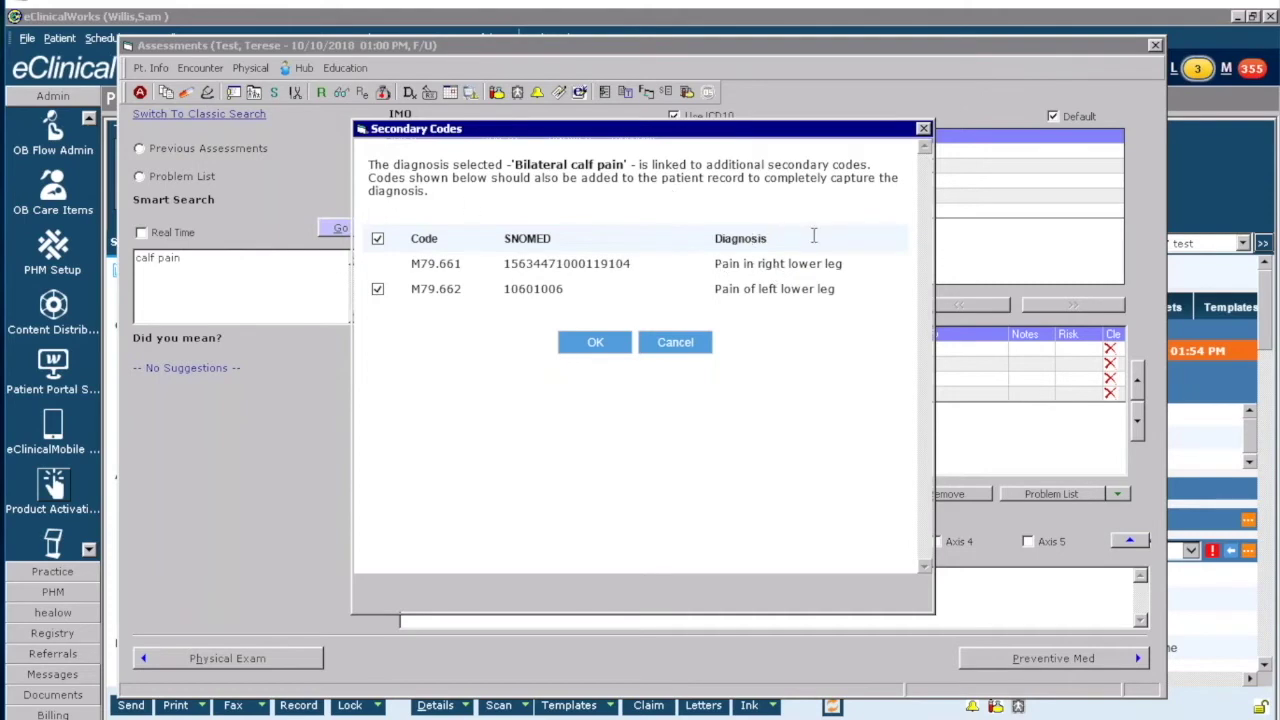
left_click(595, 343)
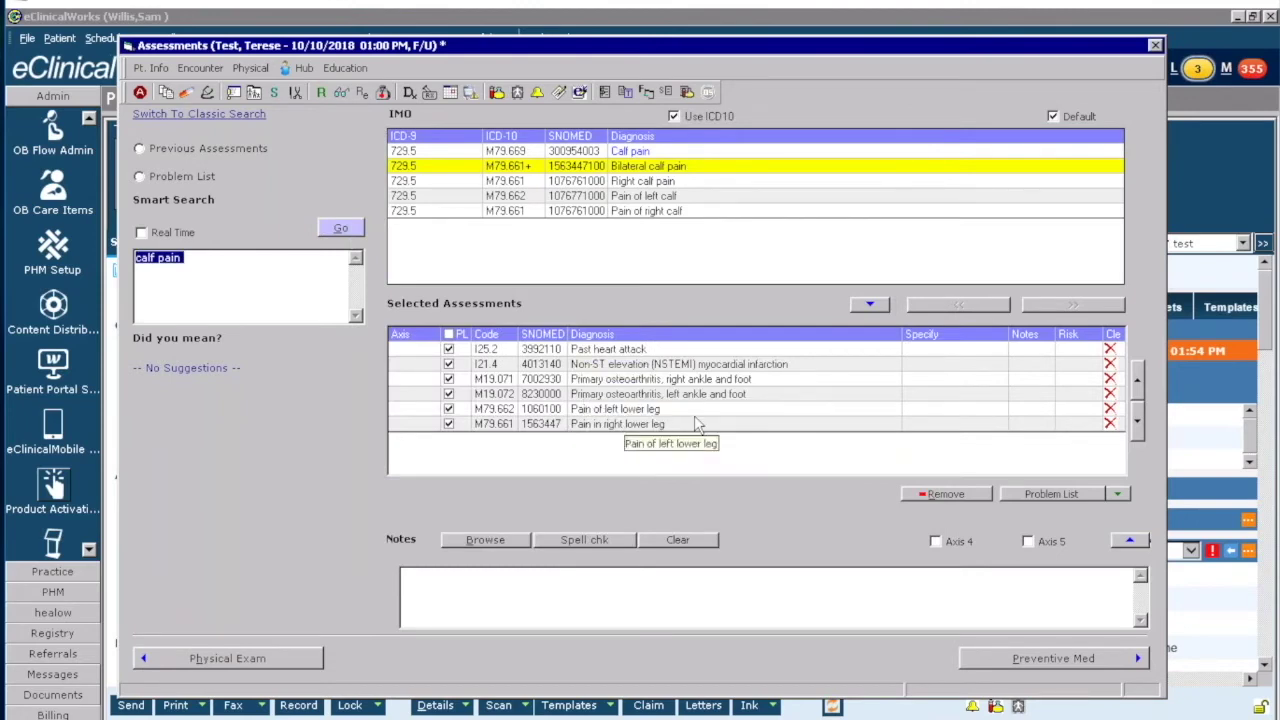
Search 'breast cancer stage' to list staging diagnoses such as C50.919 and D05.90.
left_click(322, 310)
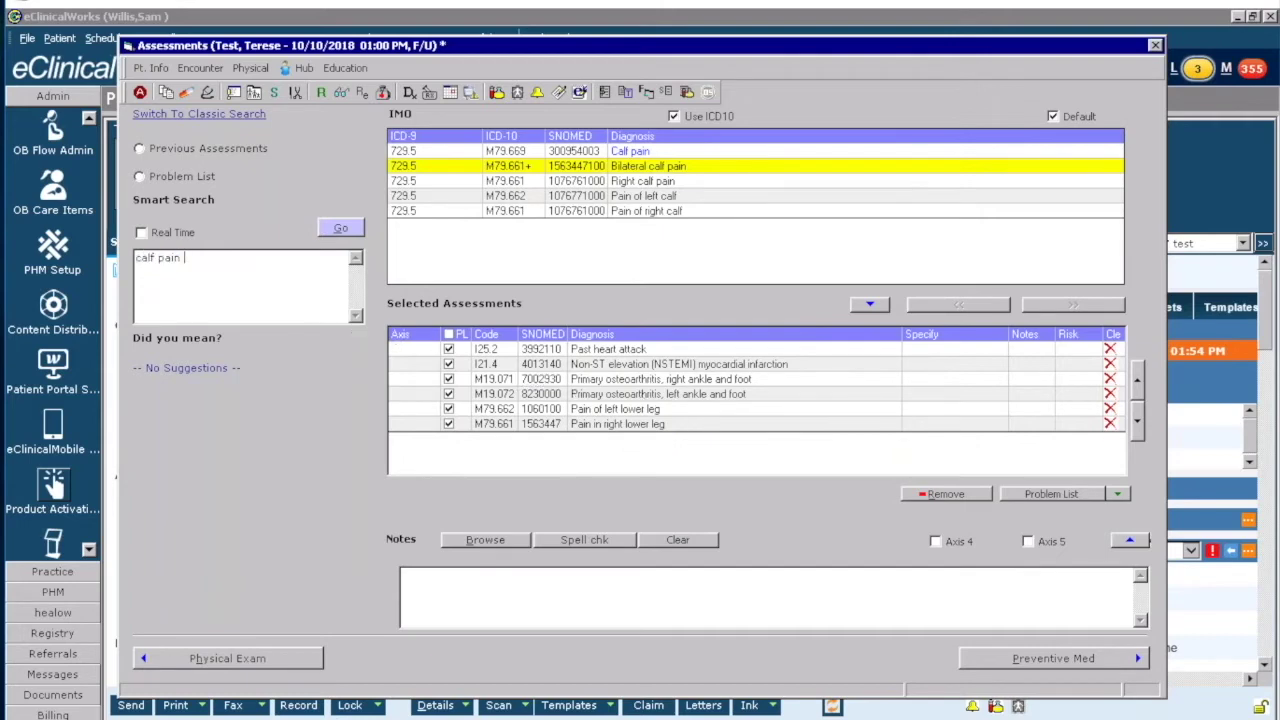
key("BackSpace")
key("BackSpace")
key("BackSpace")
key("BackSpace")
key("BackSpace")
key("BackSpace")
key("BackSpace")
key("BackSpace")
key("BackSpace")
key("BackSpace")
type("breat")
key("BackSpace")
type("st cancer stagf")
key("BackSpace")
type("e")
left_click(340, 229)
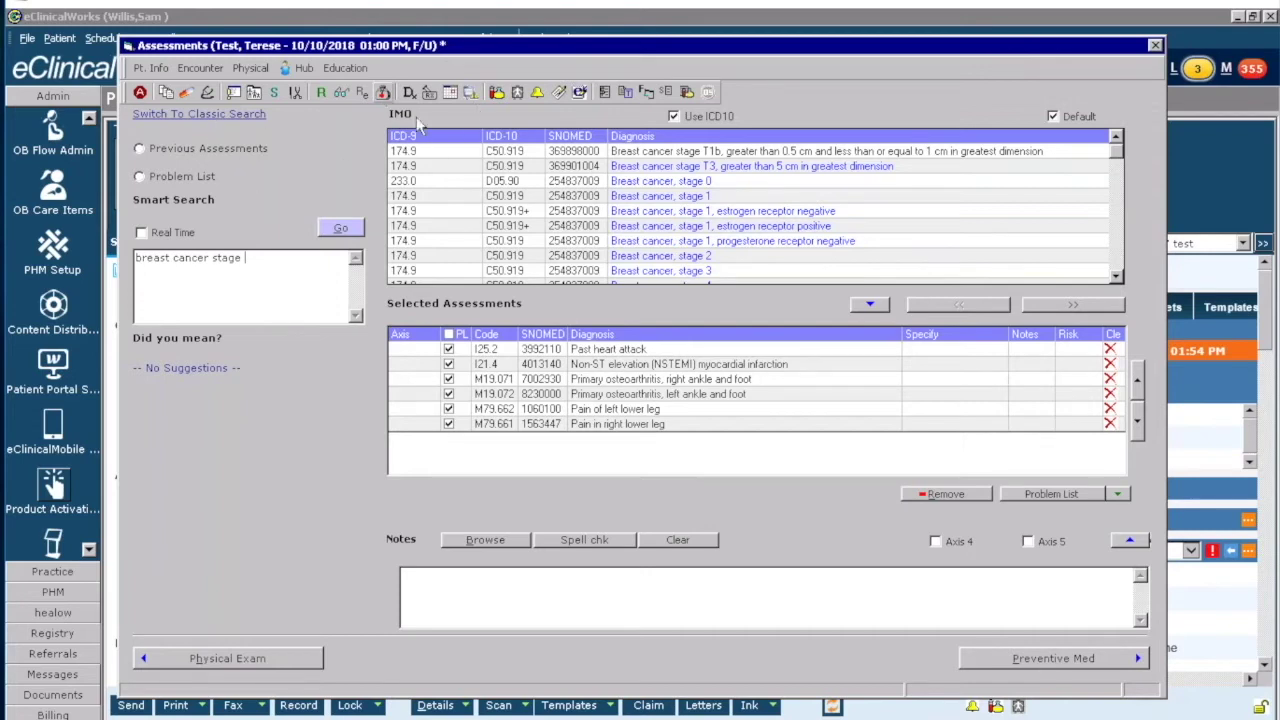
From Treatment, open Add New Rx, declining the registry check, and view its assessment picker.
left_click(424, 89)
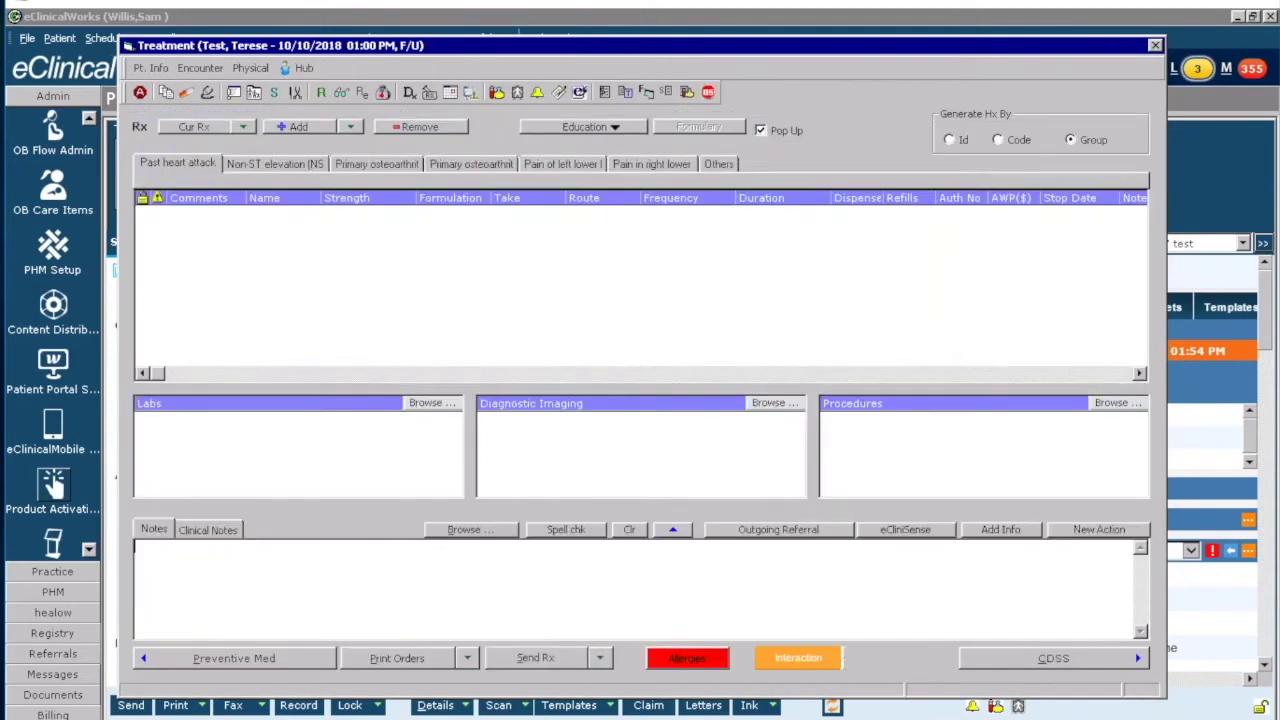
left_click(292, 127)
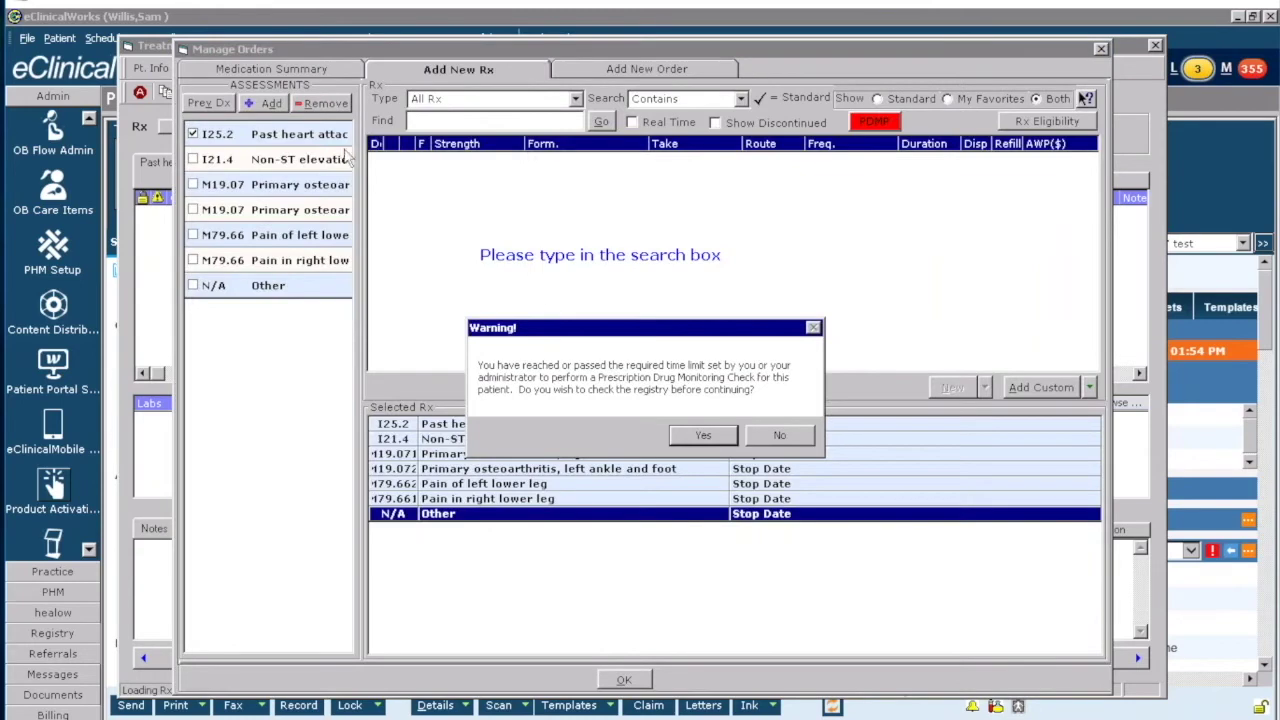
left_click(780, 437)
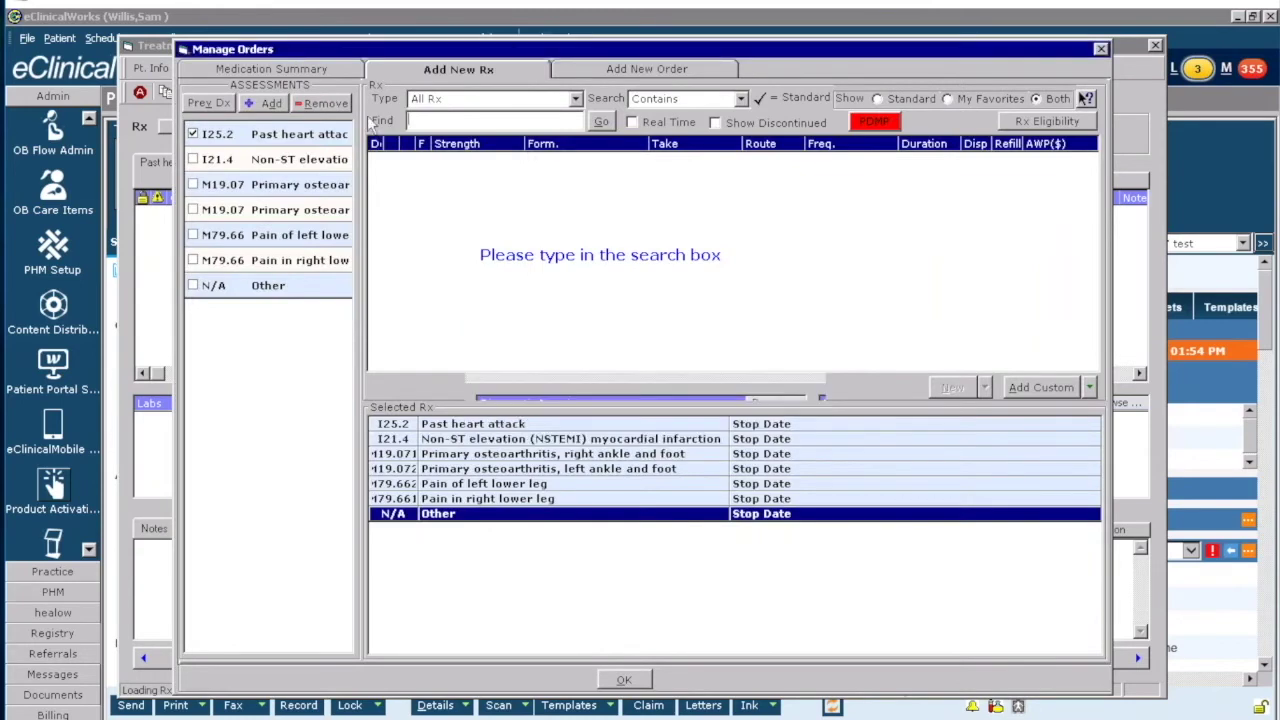
left_click(268, 106)
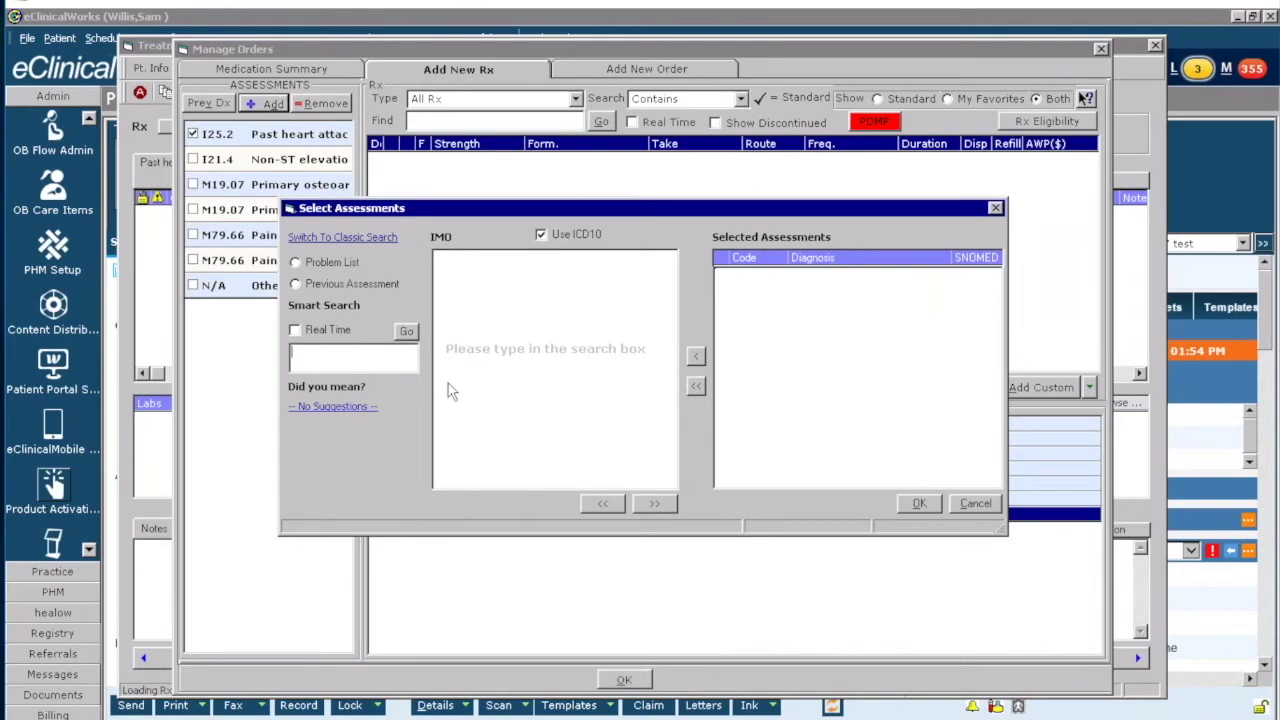
left_click(976, 503)
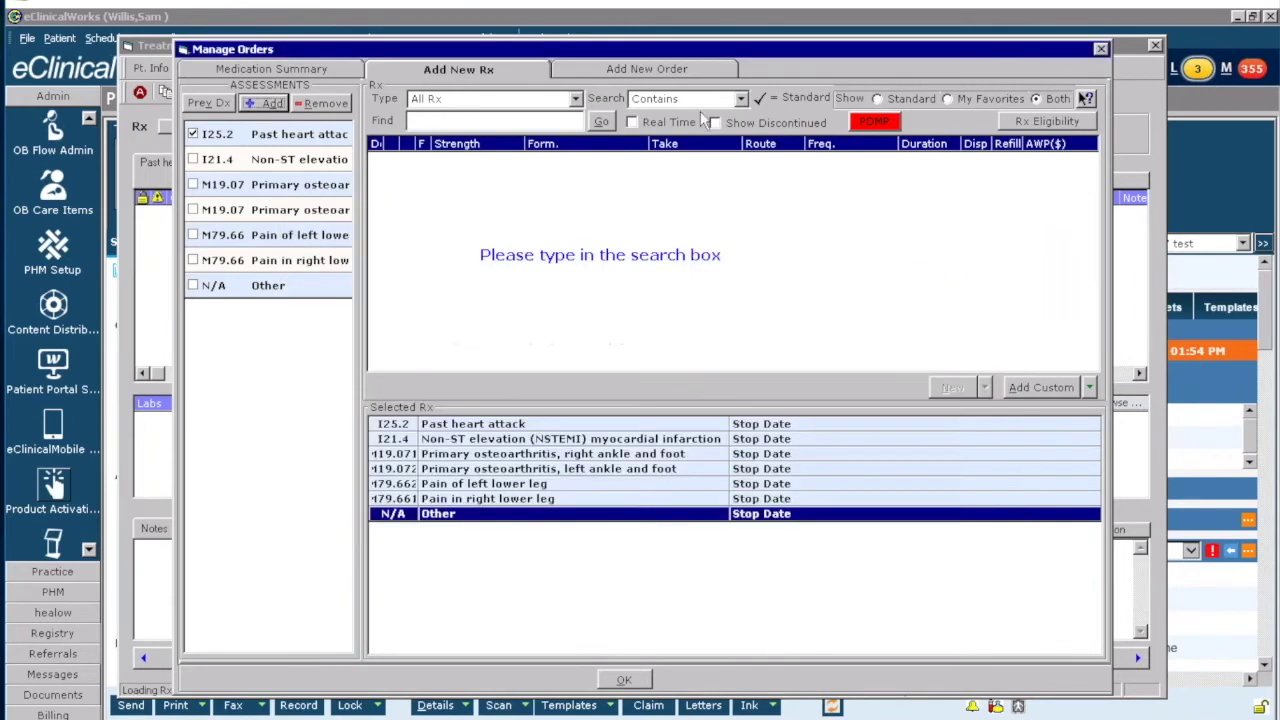
View the assessment picker in Add New Order, then close Manage Orders.
left_click(666, 68)
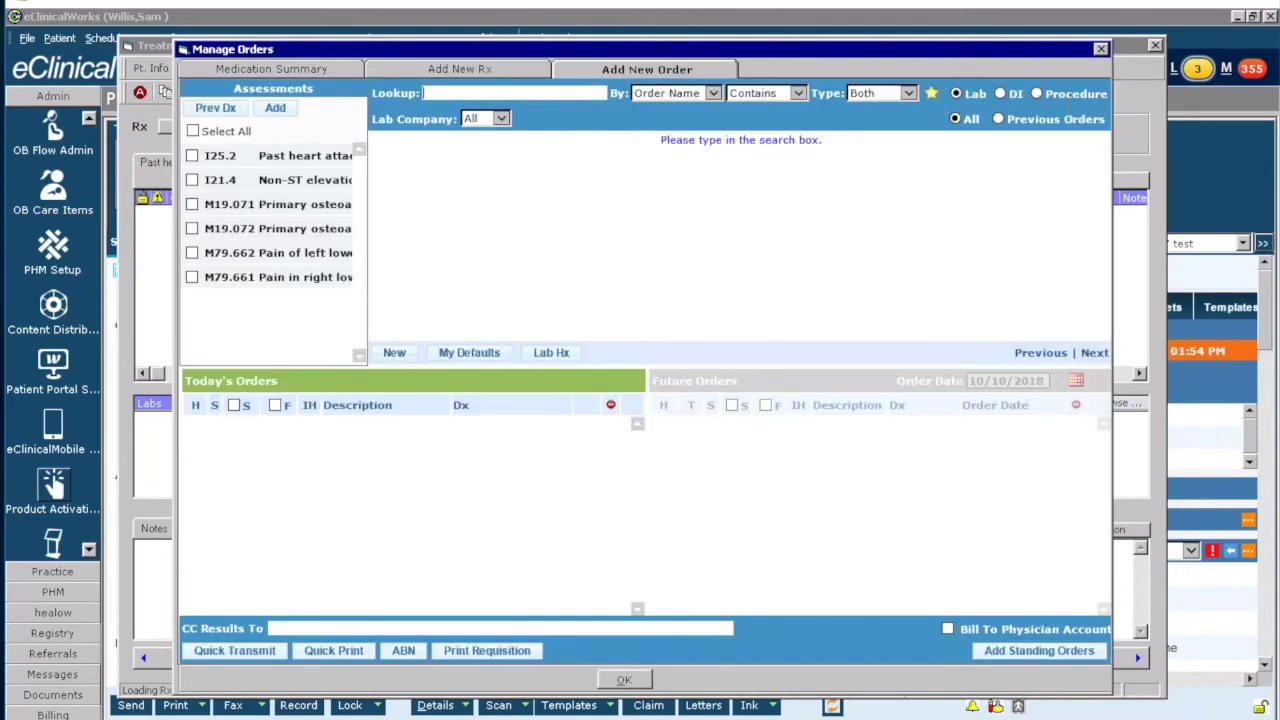
left_click(275, 108)
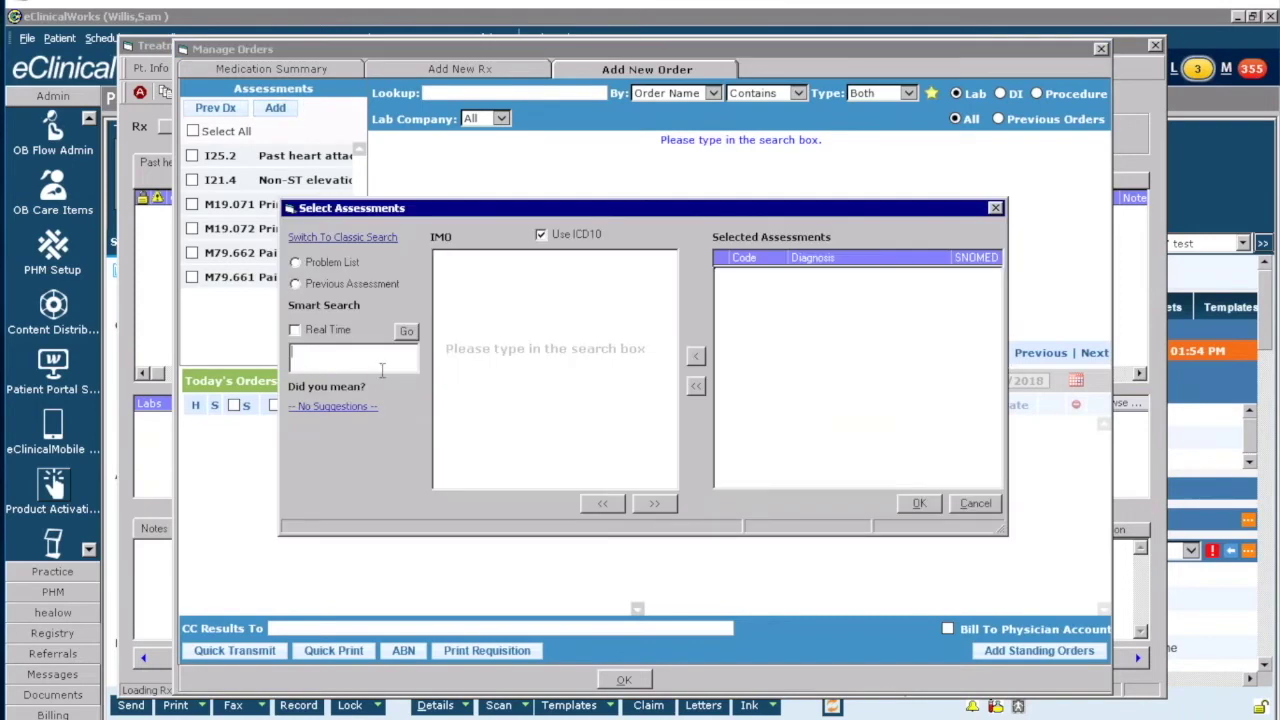
left_click(976, 504)
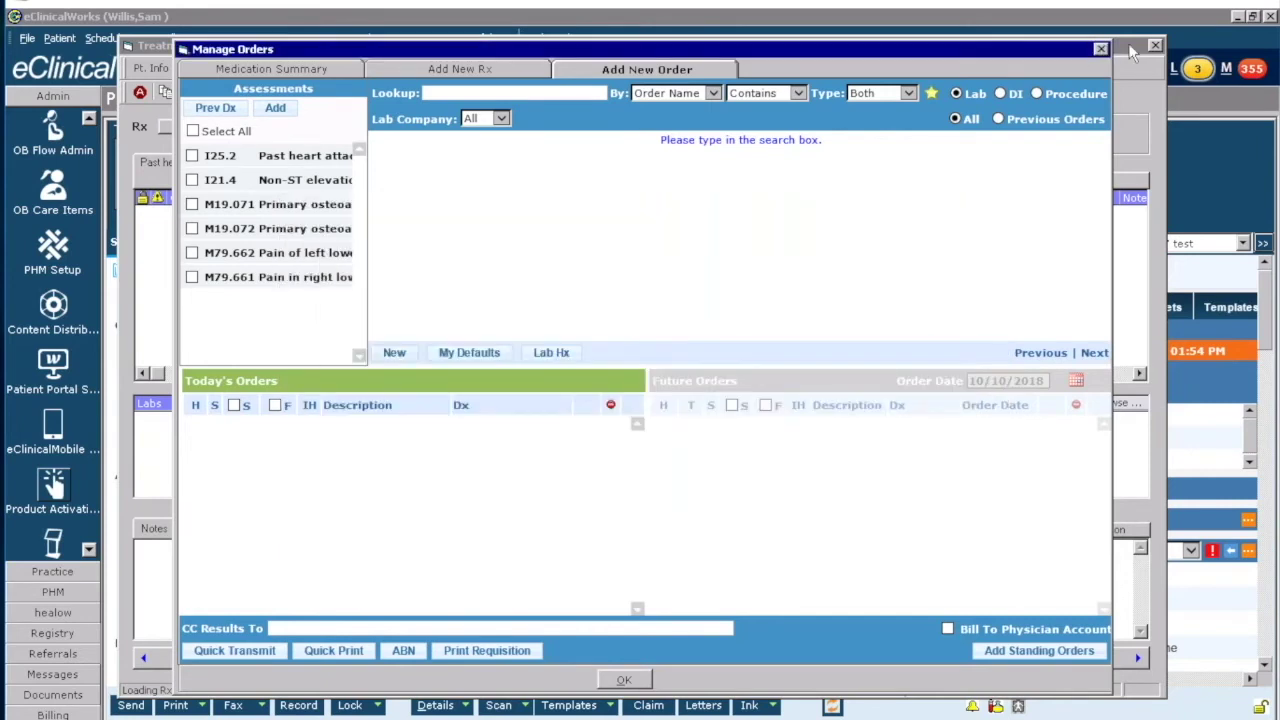
left_click(1101, 48)
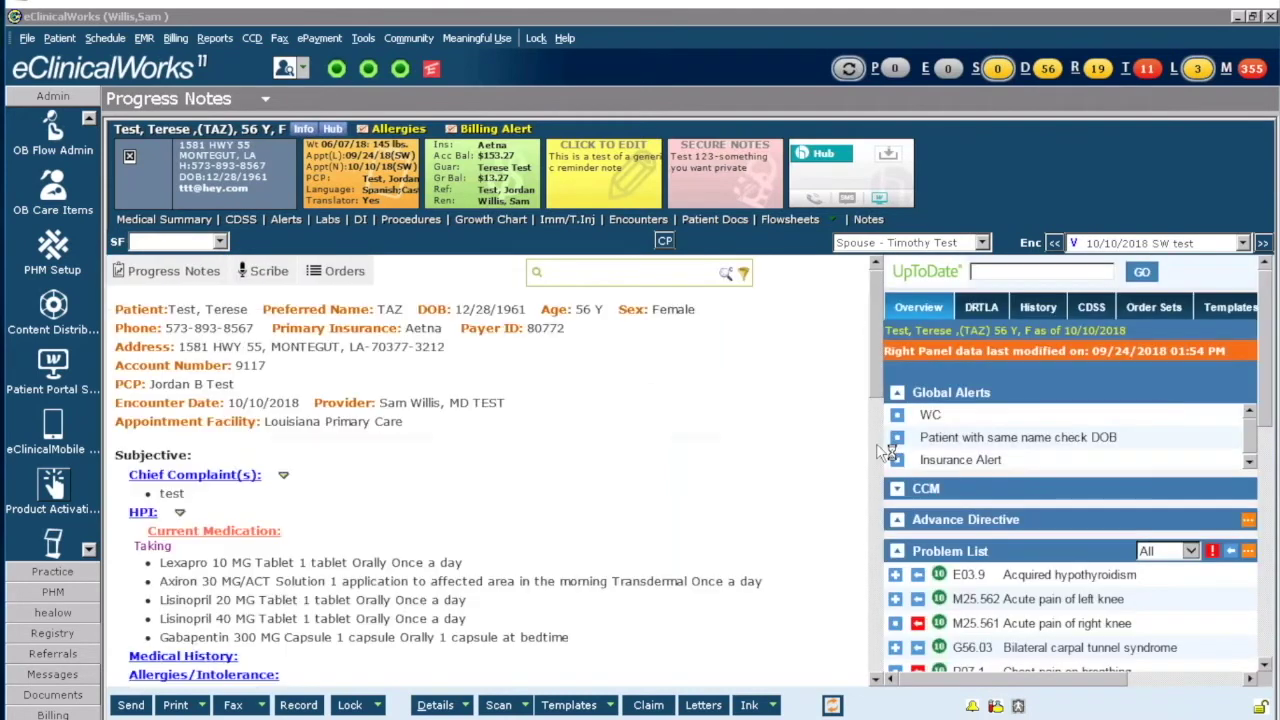
Open the visit's Billing window and its assessment picker showing all six assessments.
scroll(876, 443, "down", 5)
scroll(406, 548, "down", 5)
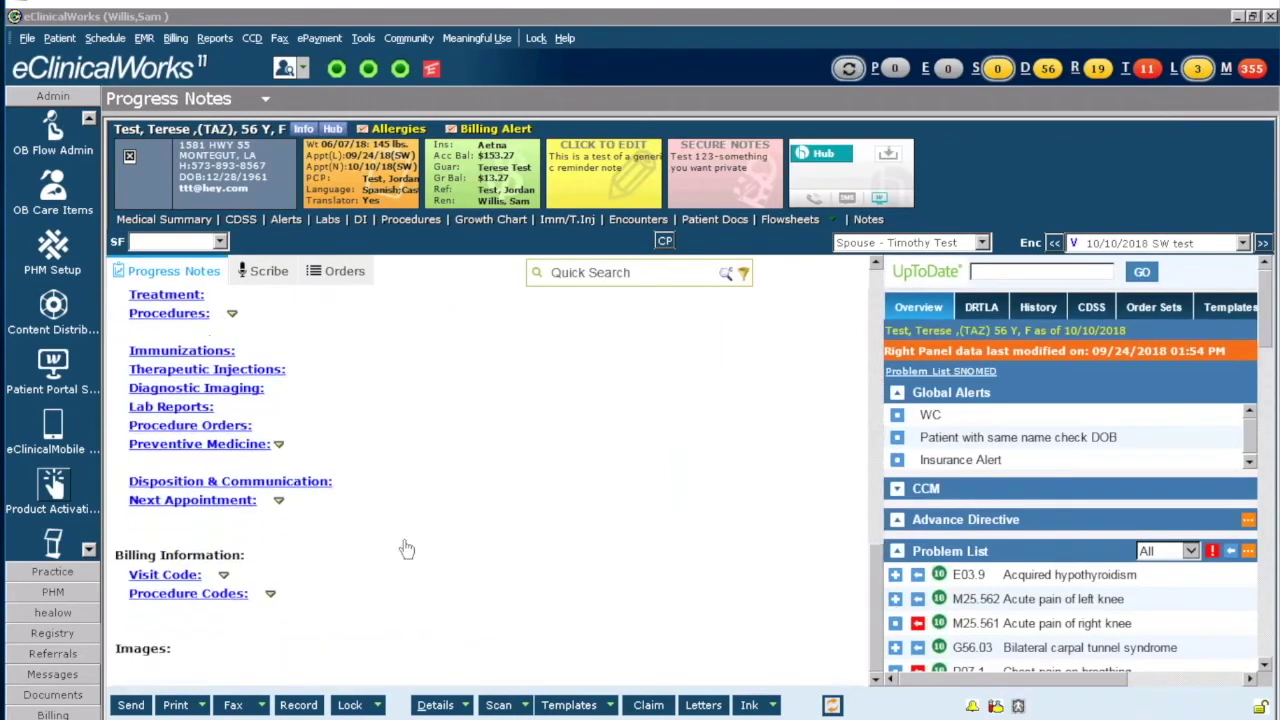
left_click(165, 578)
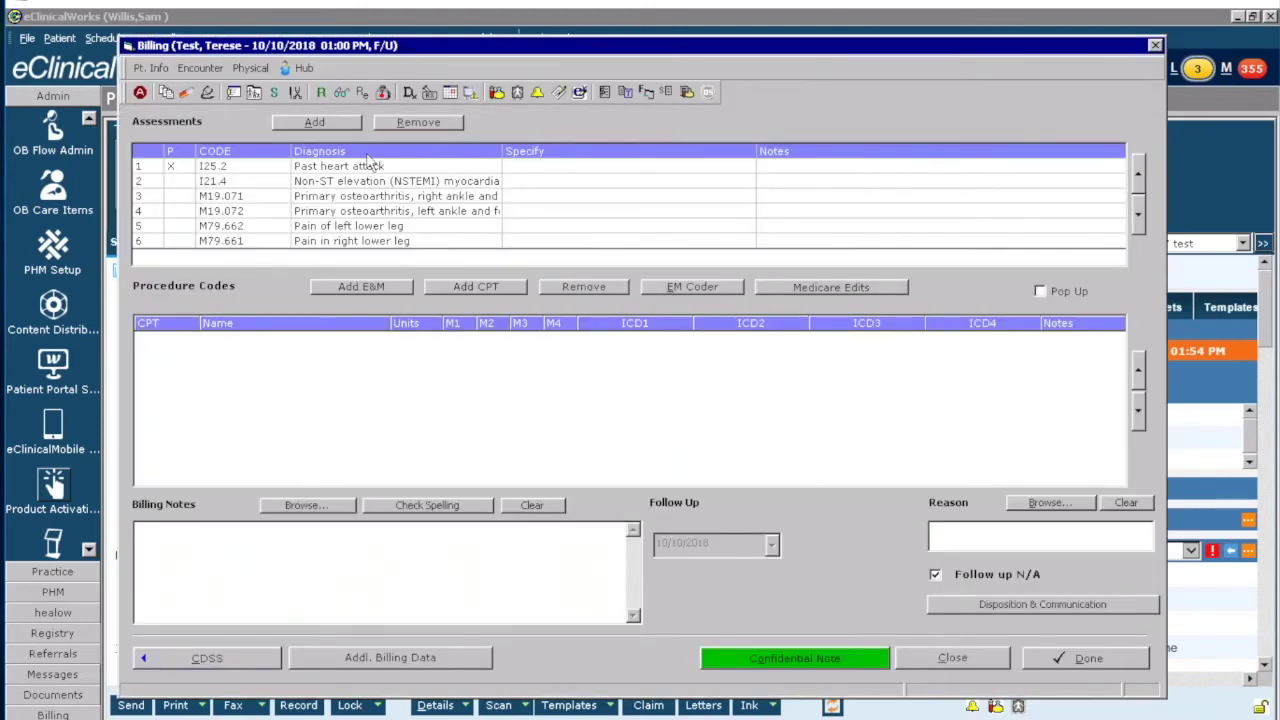
left_click(343, 122)
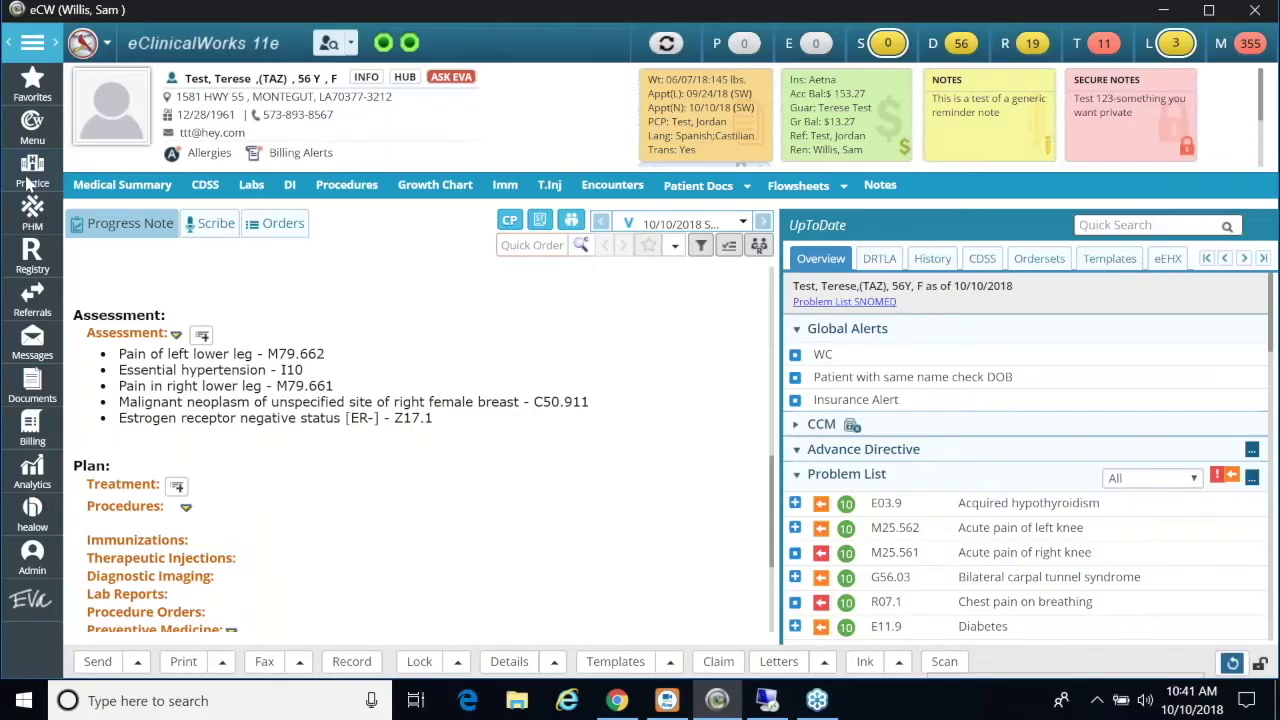
Go to Practice > Resource Scheduling, then open the Admin menu for On-Demand Activation.
left_click(31, 172)
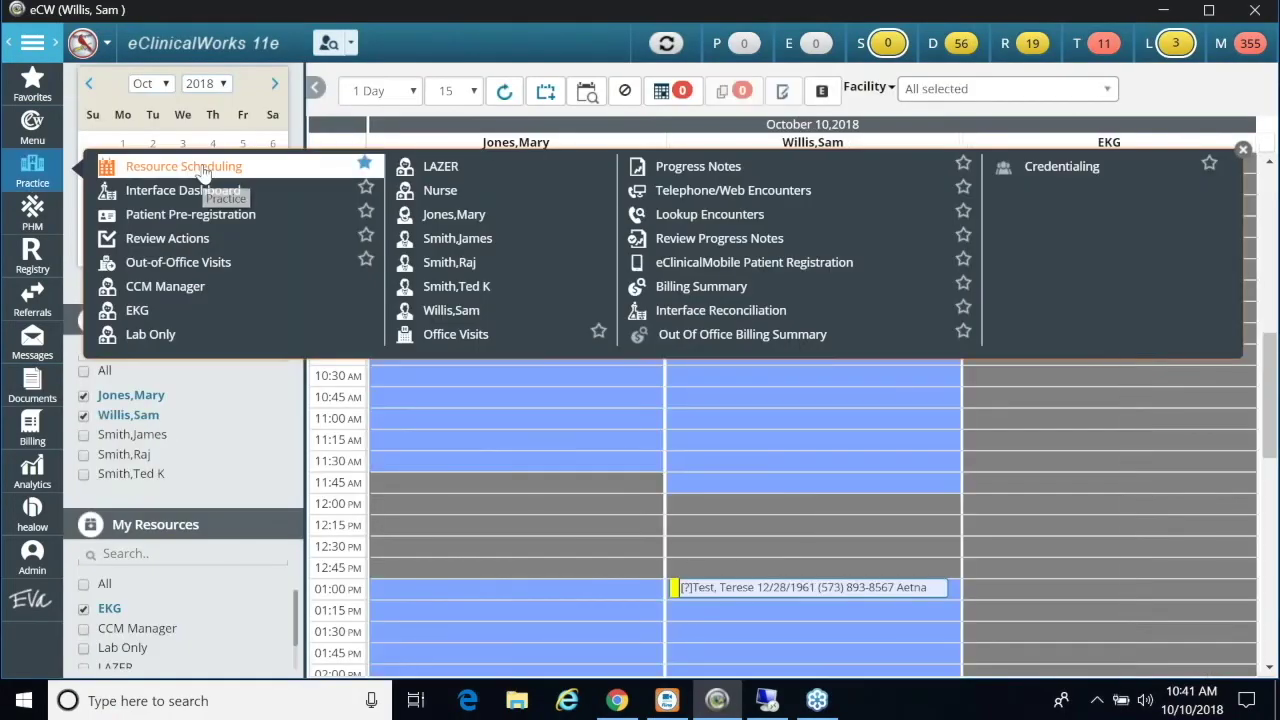
left_click(203, 168)
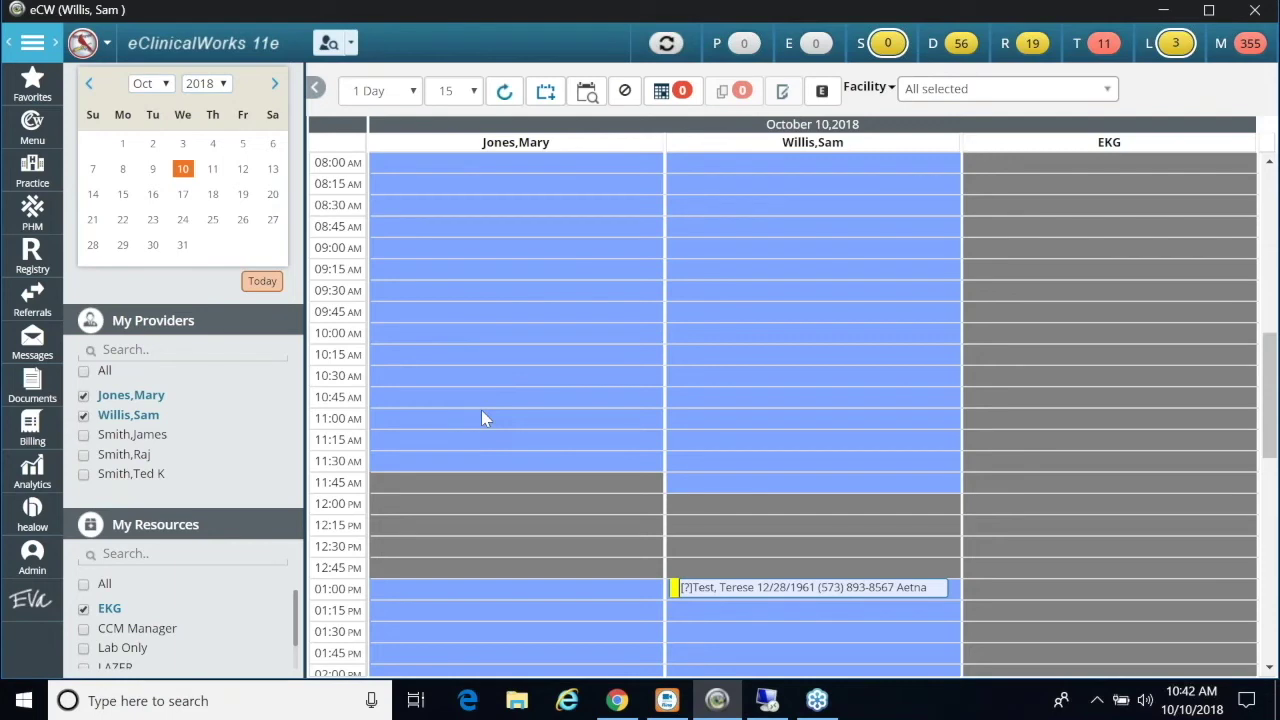
left_click(35, 570)
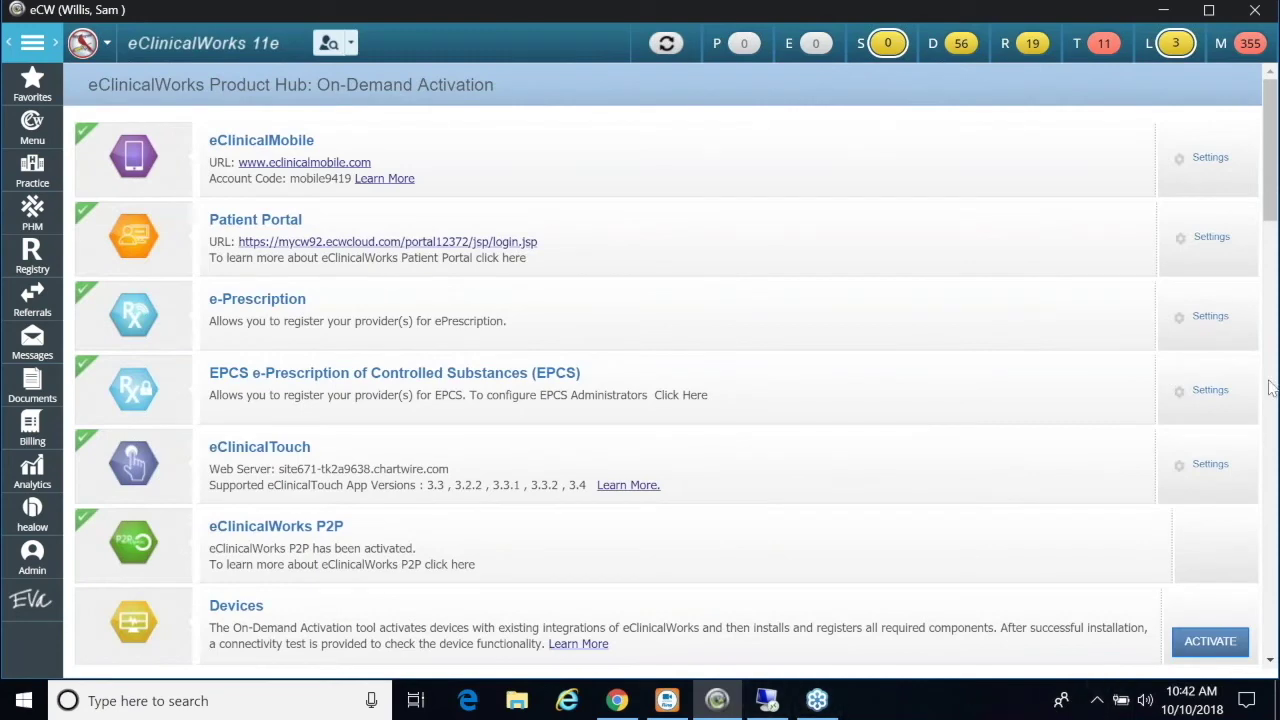
Check the IMO Smart Search activation settings, then return to the 10/10/2018 Office Visits schedule.
scroll(1270, 387, "down", 1)
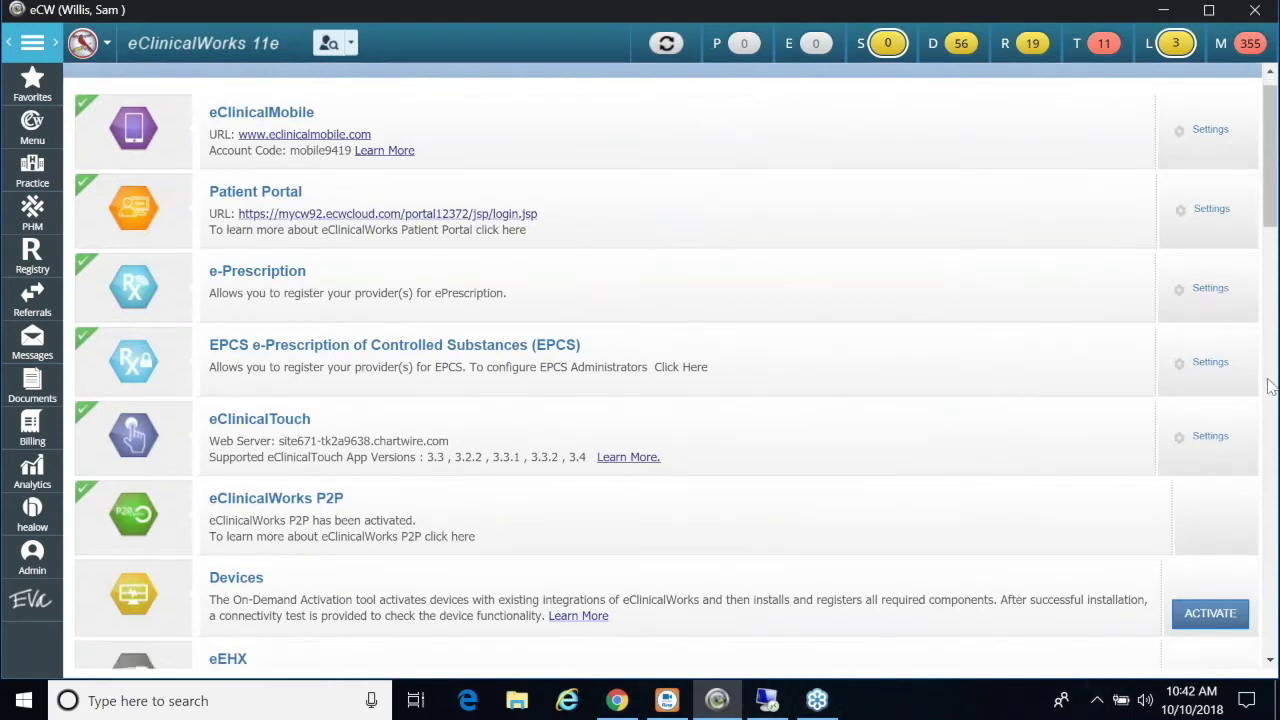
scroll(1270, 387, "down", 10)
left_click_drag(1270, 380, 1275, 290)
scroll(1272, 360, "up", 2)
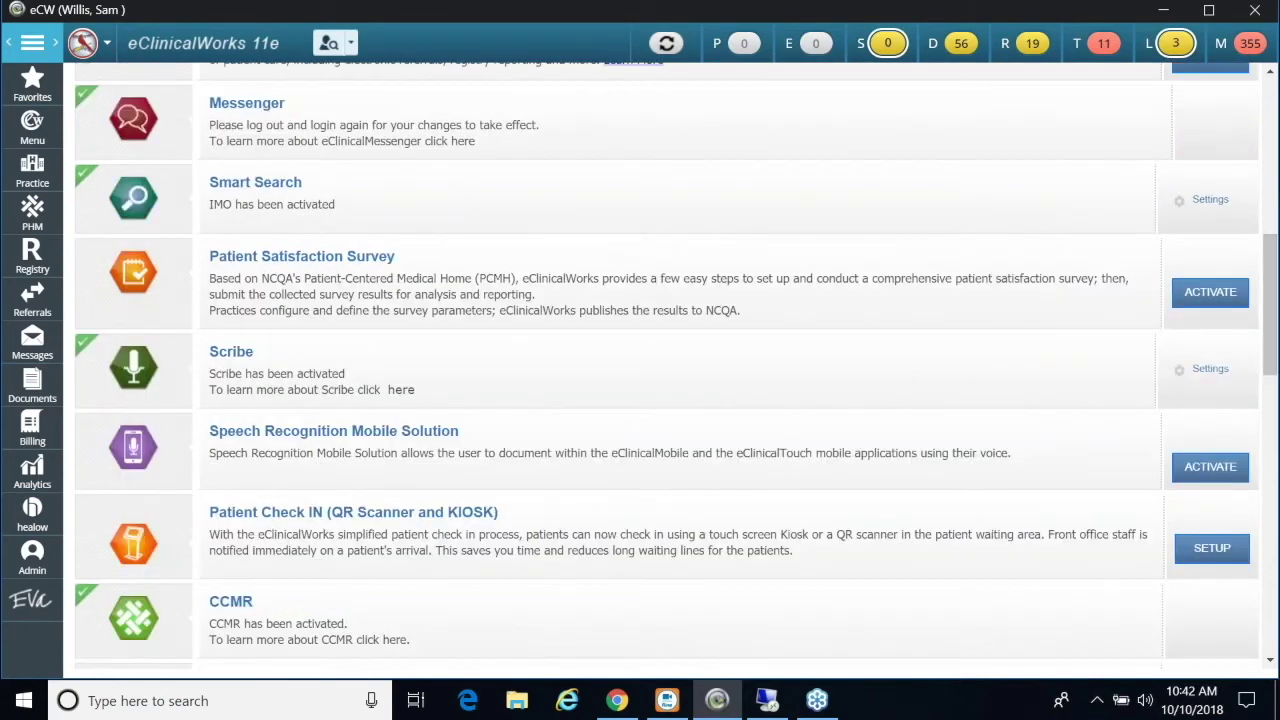
left_click(1205, 199)
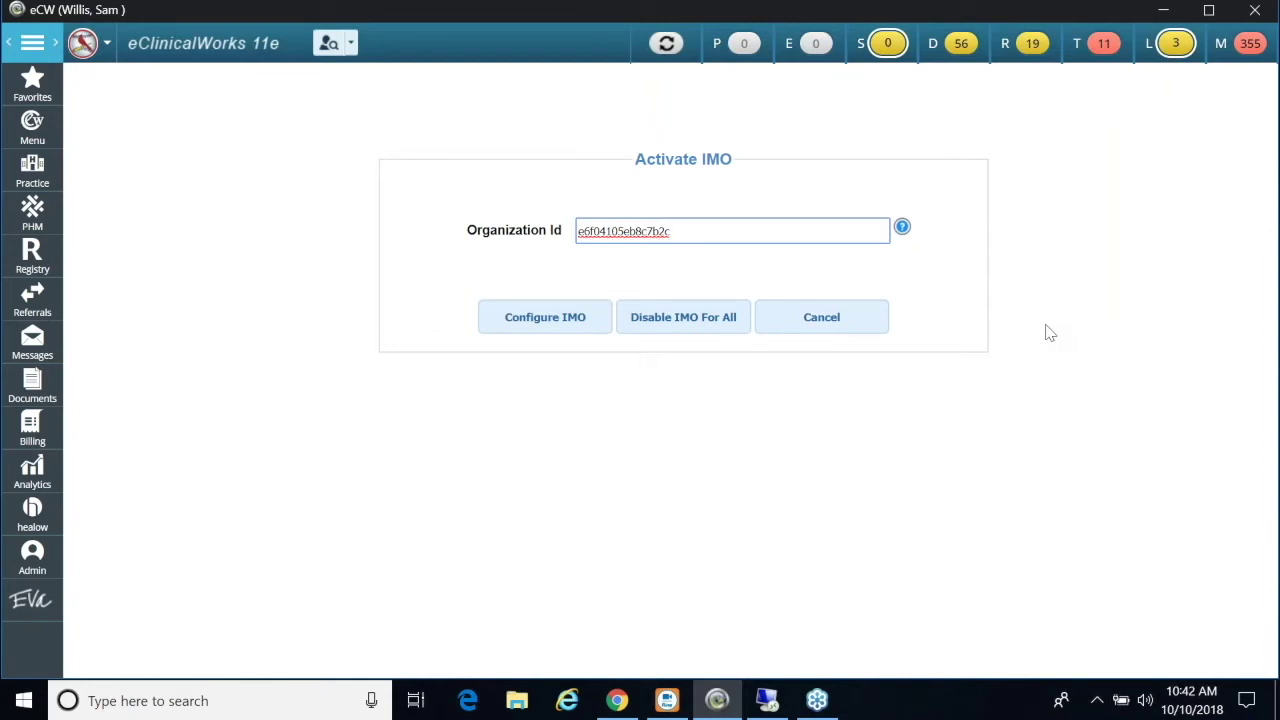
left_click(889, 48)
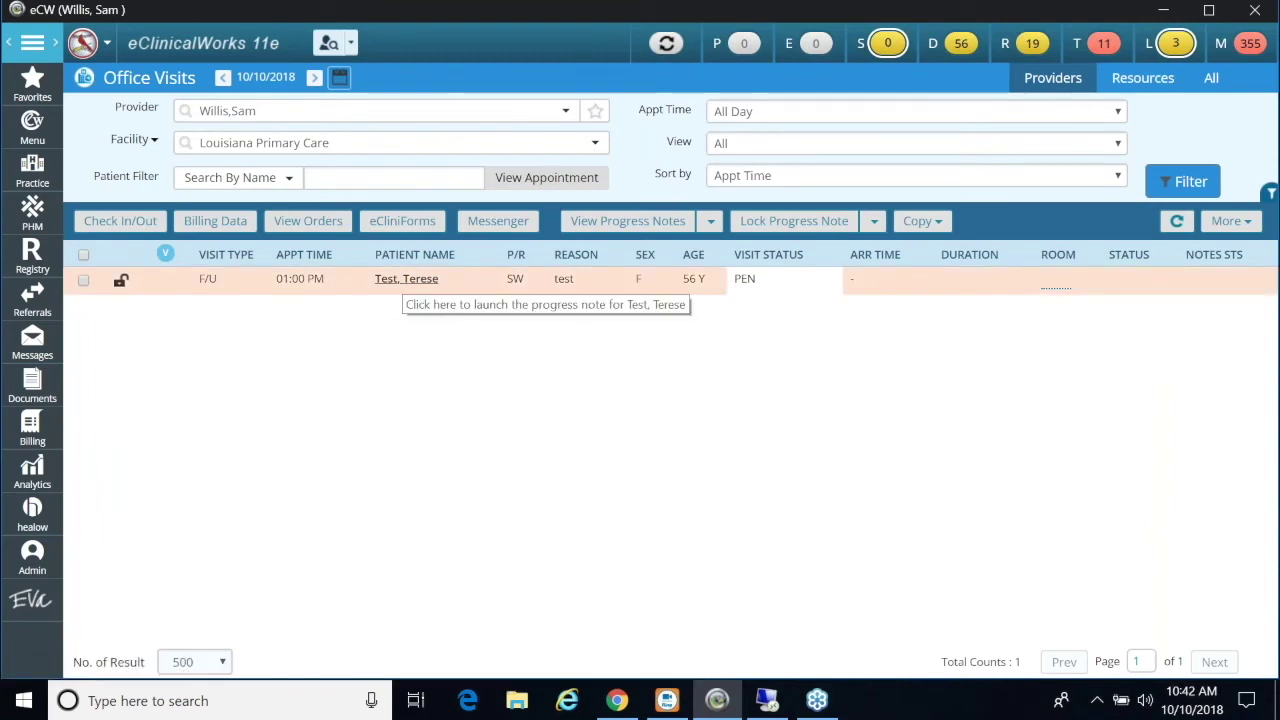
Open the test patient's 10/10/2018 progress note and scroll down to its Assessment section.
left_click(406, 279)
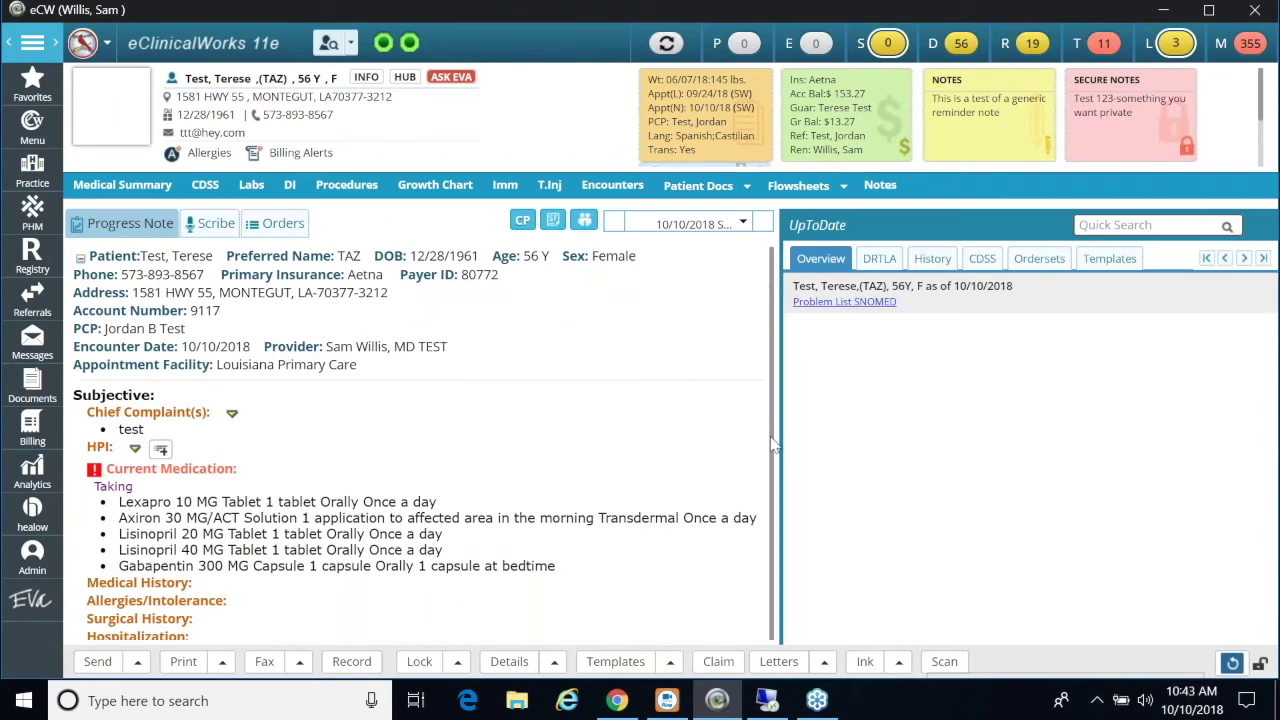
scroll(773, 445, "down", 5)
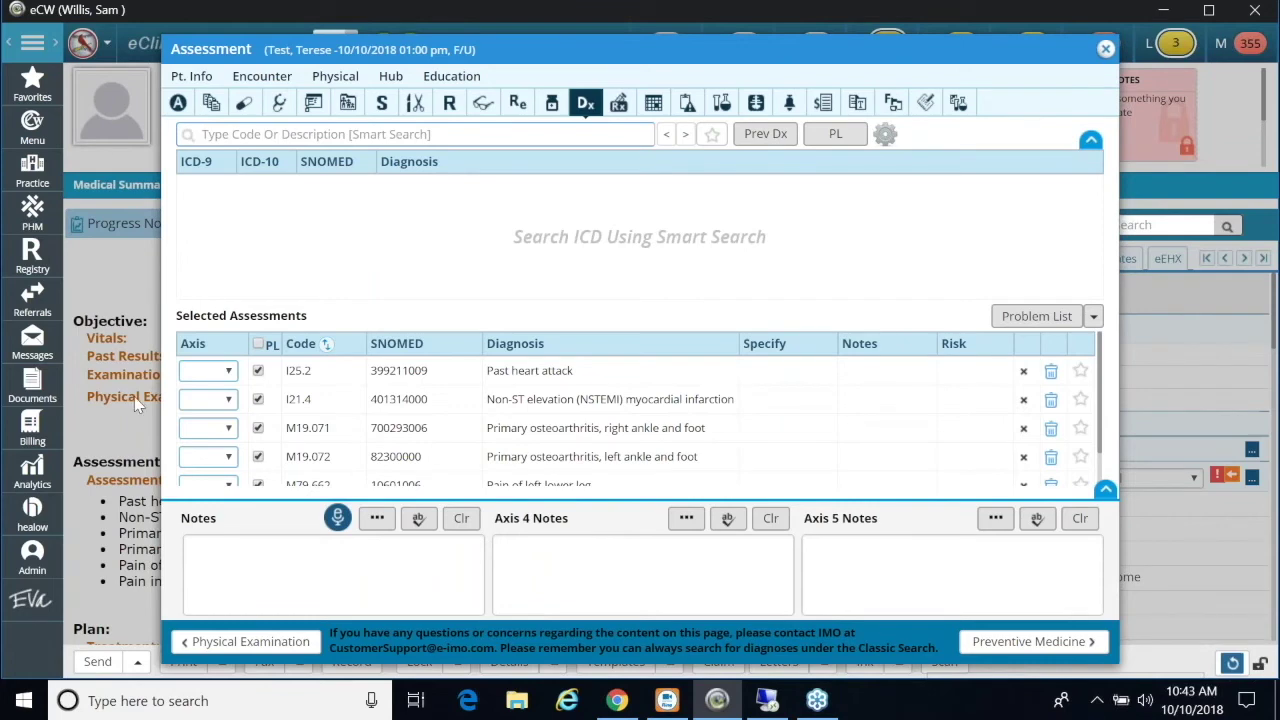
Delete the Past heart attack, NSTEMI, and right ankle osteoarthritis diagnoses, confirming each with Yes.
left_click(1051, 372)
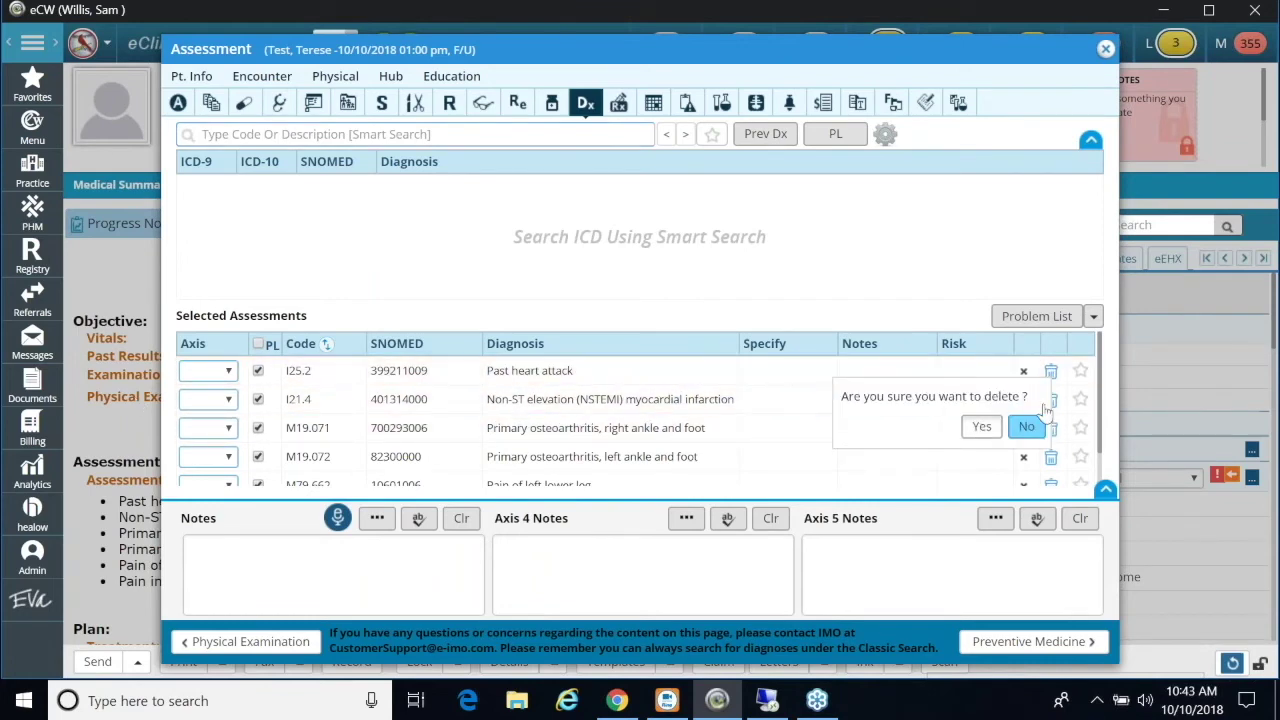
left_click(980, 426)
left_click(1052, 376)
left_click(980, 426)
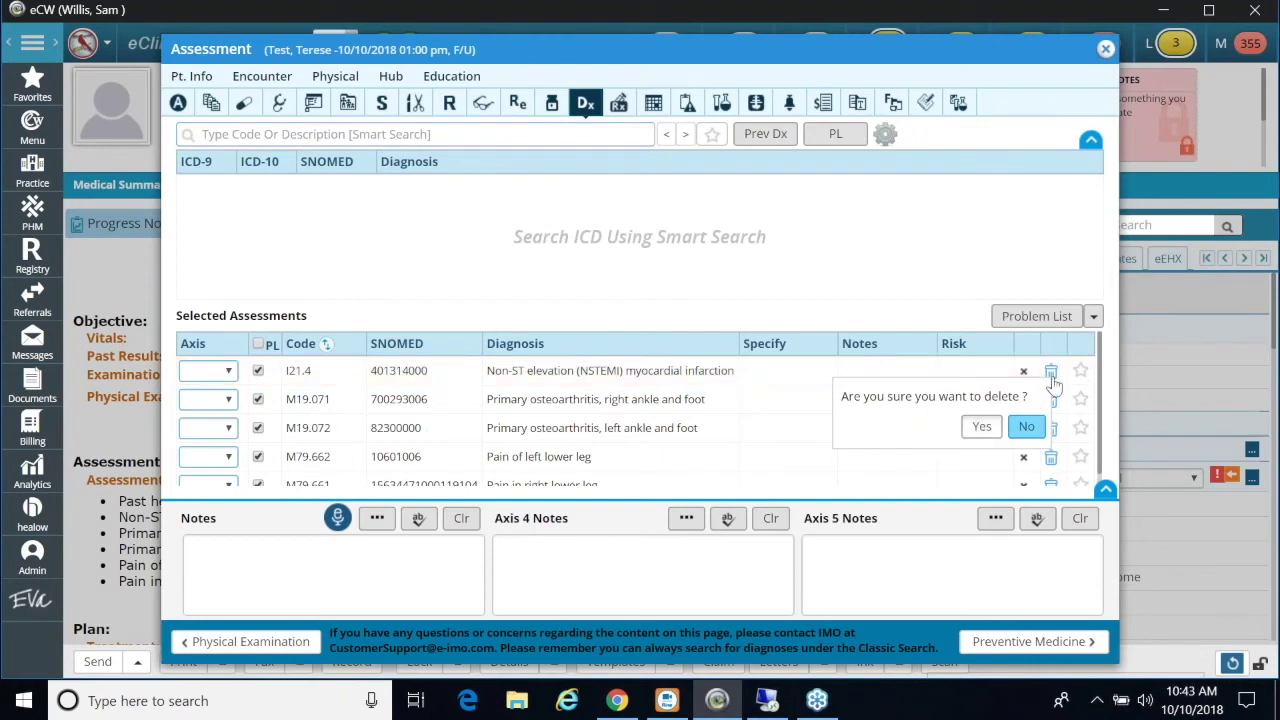
left_click(1052, 372)
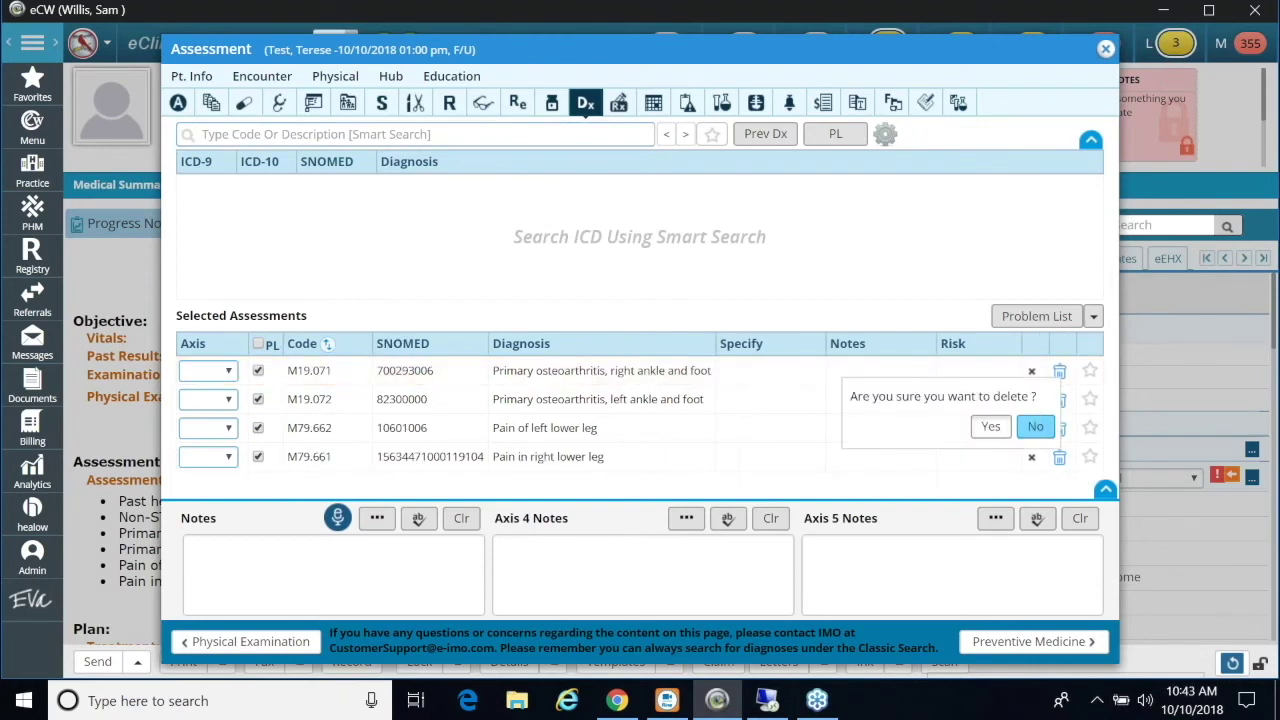
left_click(982, 426)
Delete the left ankle osteoarthritis and left and right lower leg pain diagnoses, confirming each.
left_click(1058, 373)
left_click(987, 427)
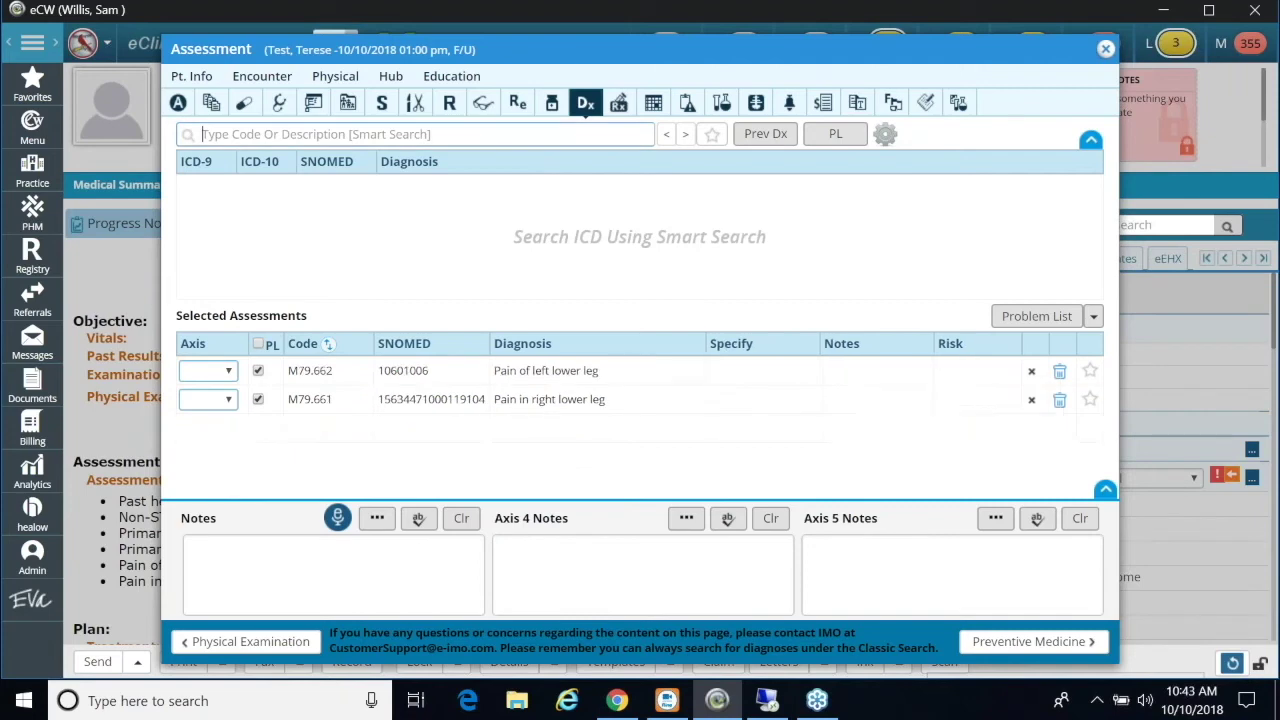
left_click(1058, 371)
left_click(987, 427)
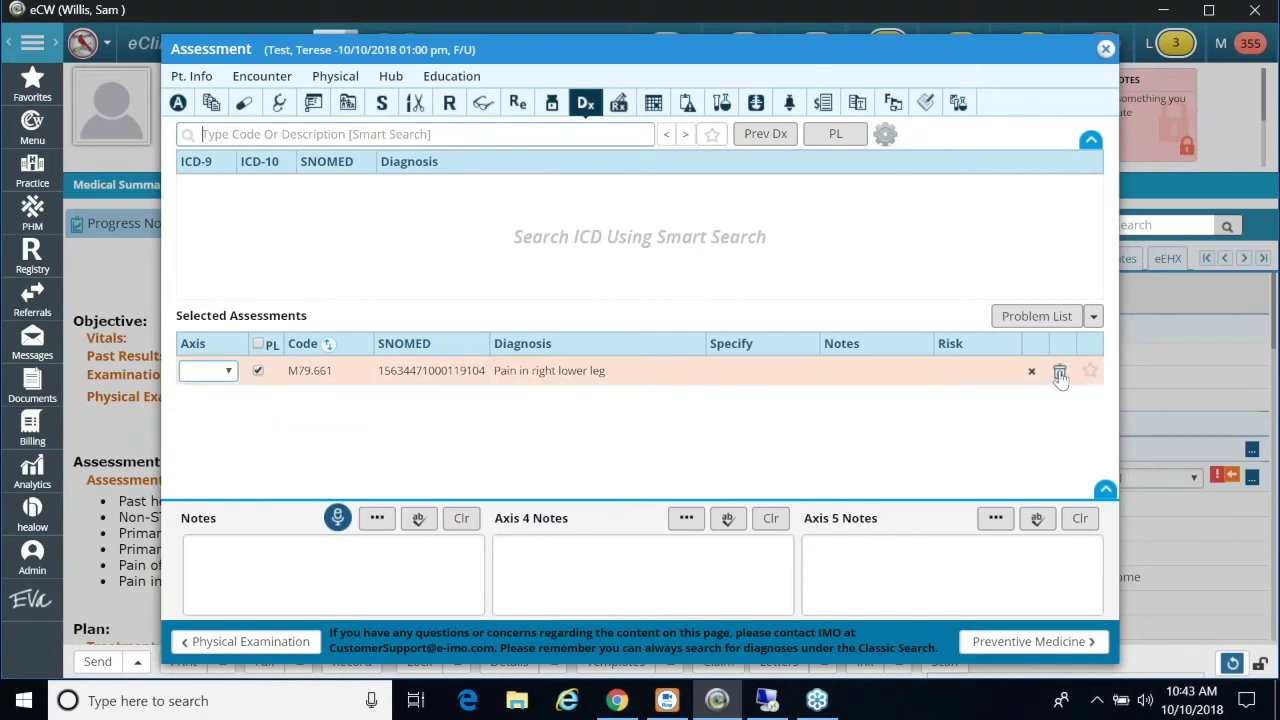
left_click(1058, 371)
left_click(987, 427)
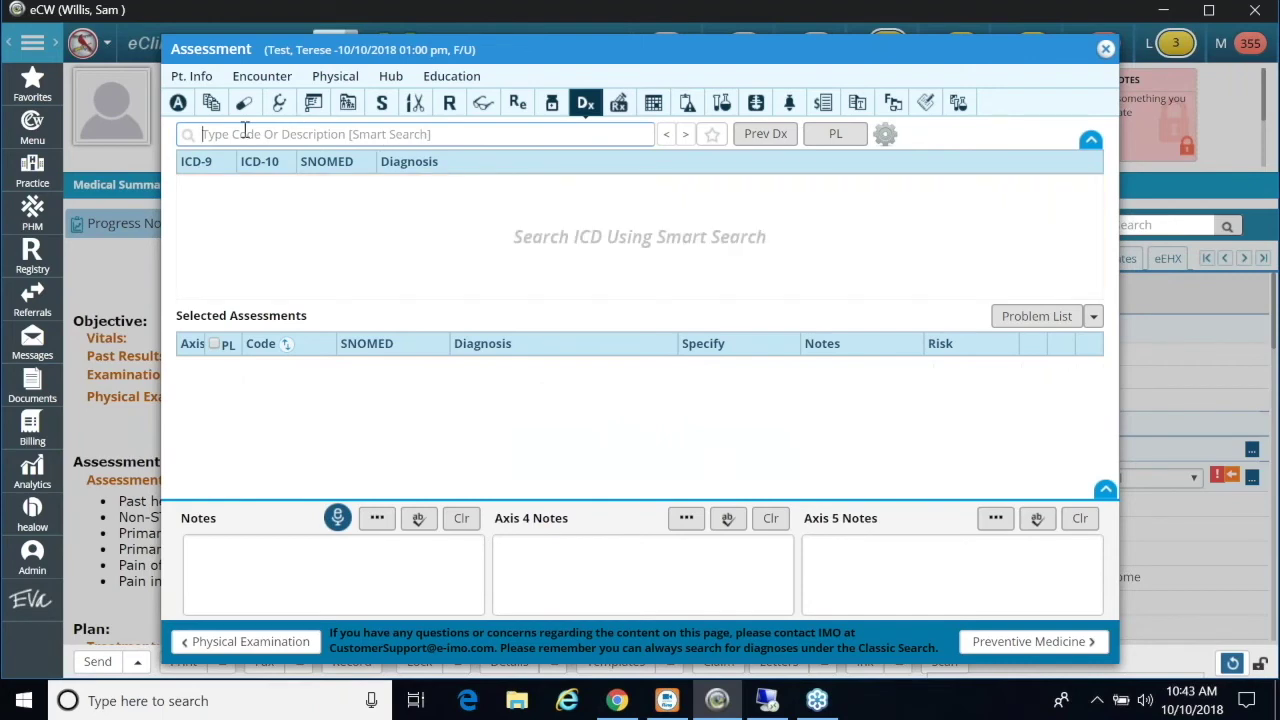
left_click(196, 137)
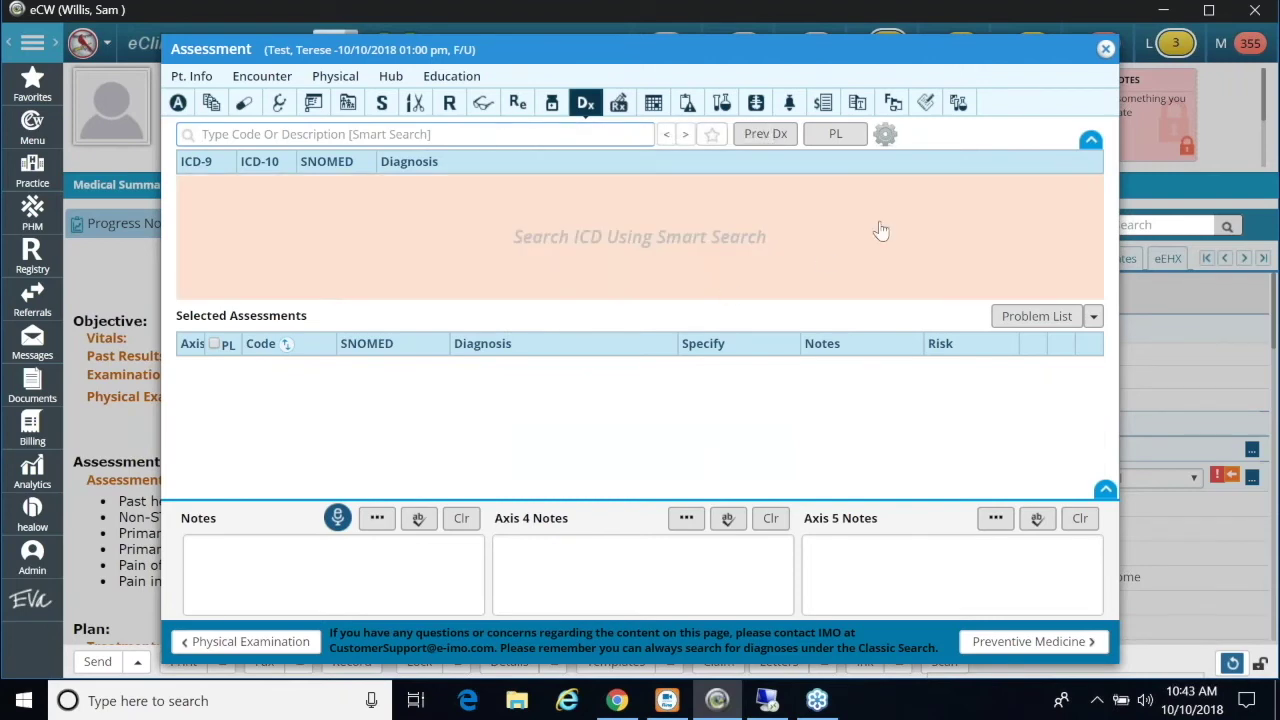
left_click(886, 140)
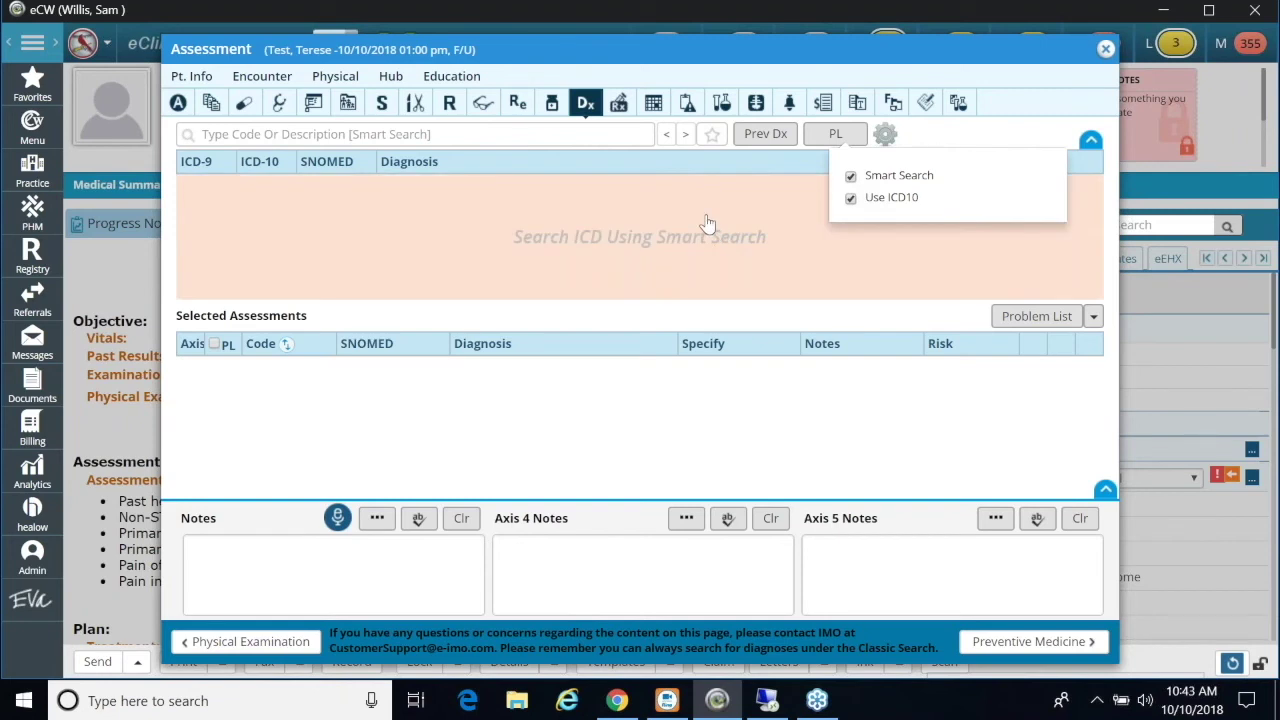
left_click(706, 222)
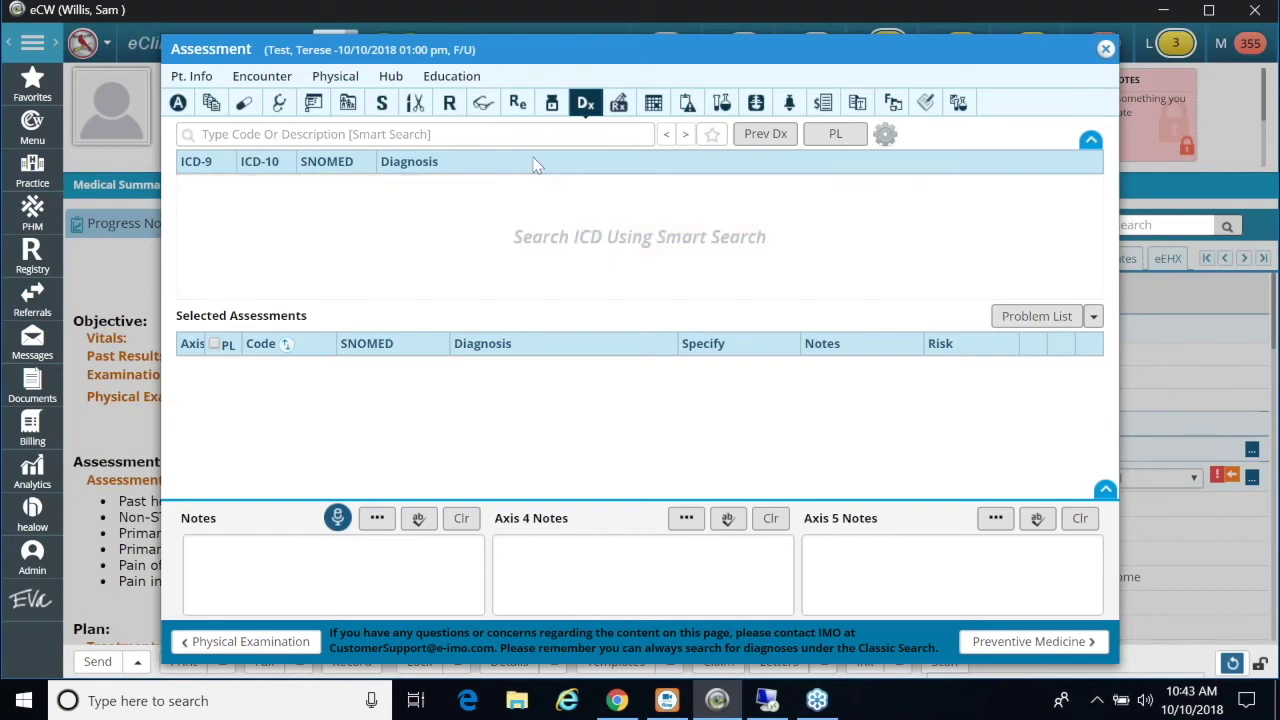
left_click(493, 133)
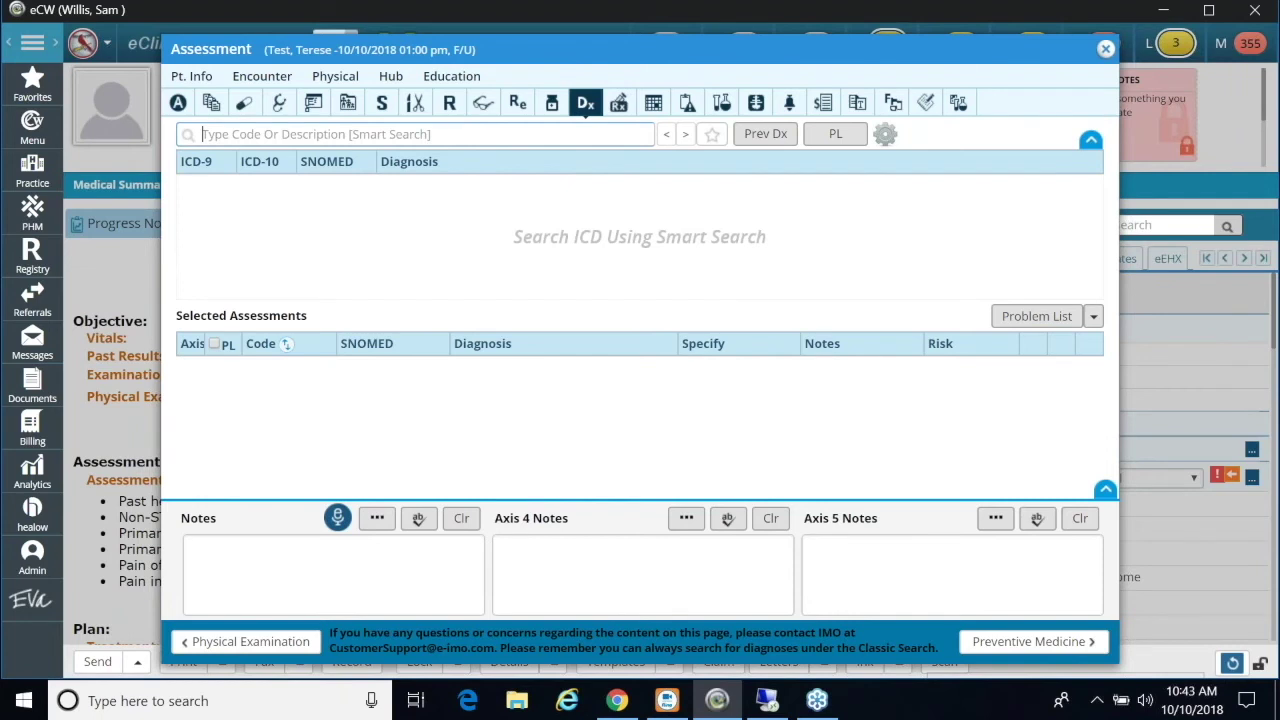
Search 'htn' and add Renovascular hypertension (I15.0) through the Advanced ICD-10 Search.
type("htn")
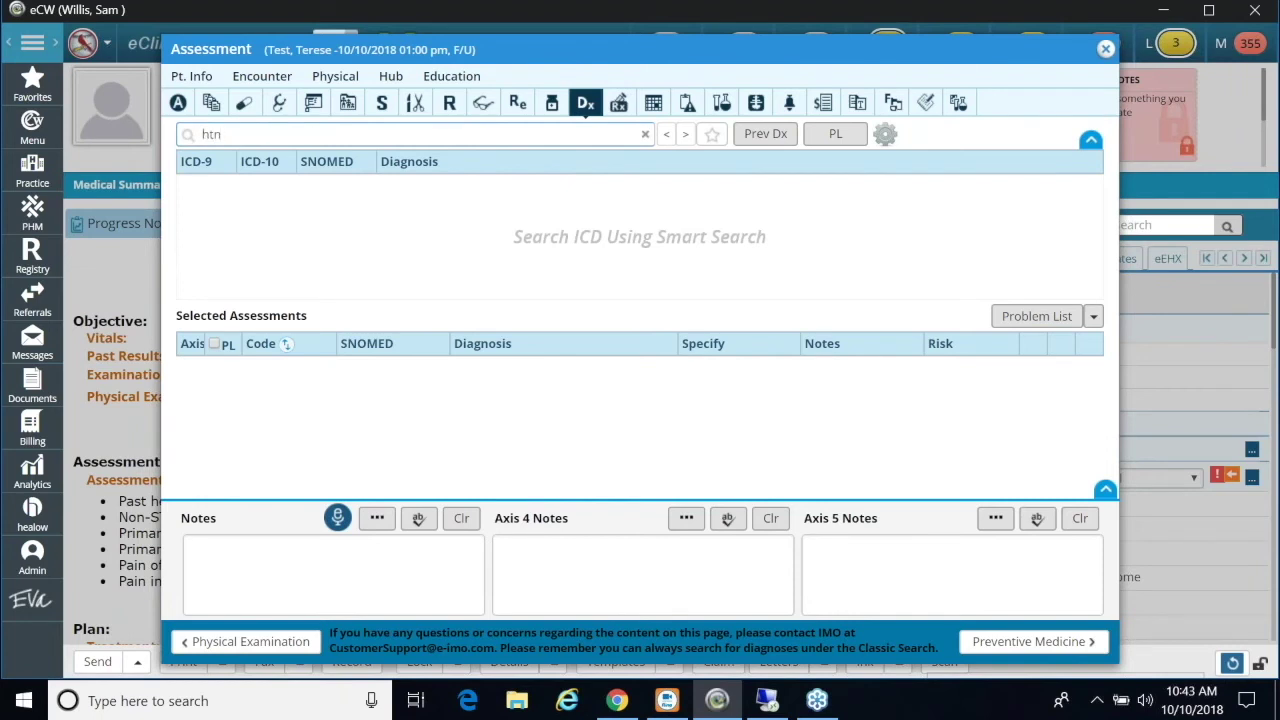
key("Return")
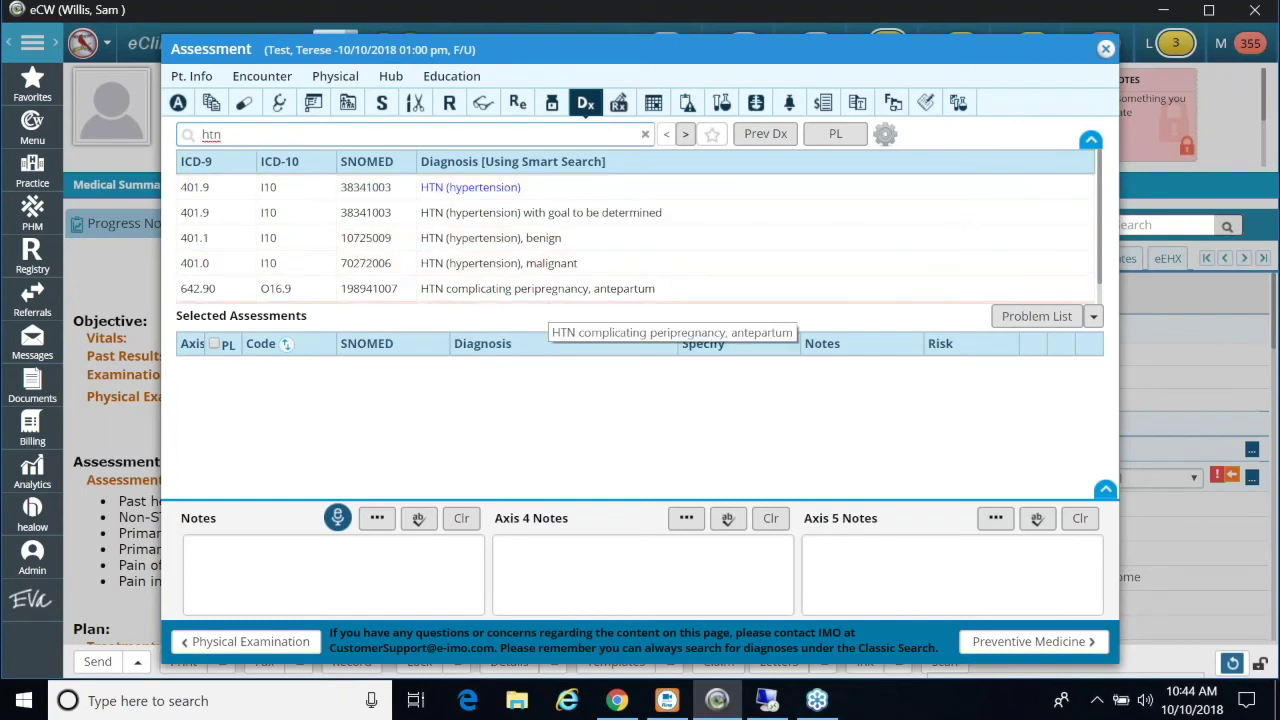
left_click(506, 192)
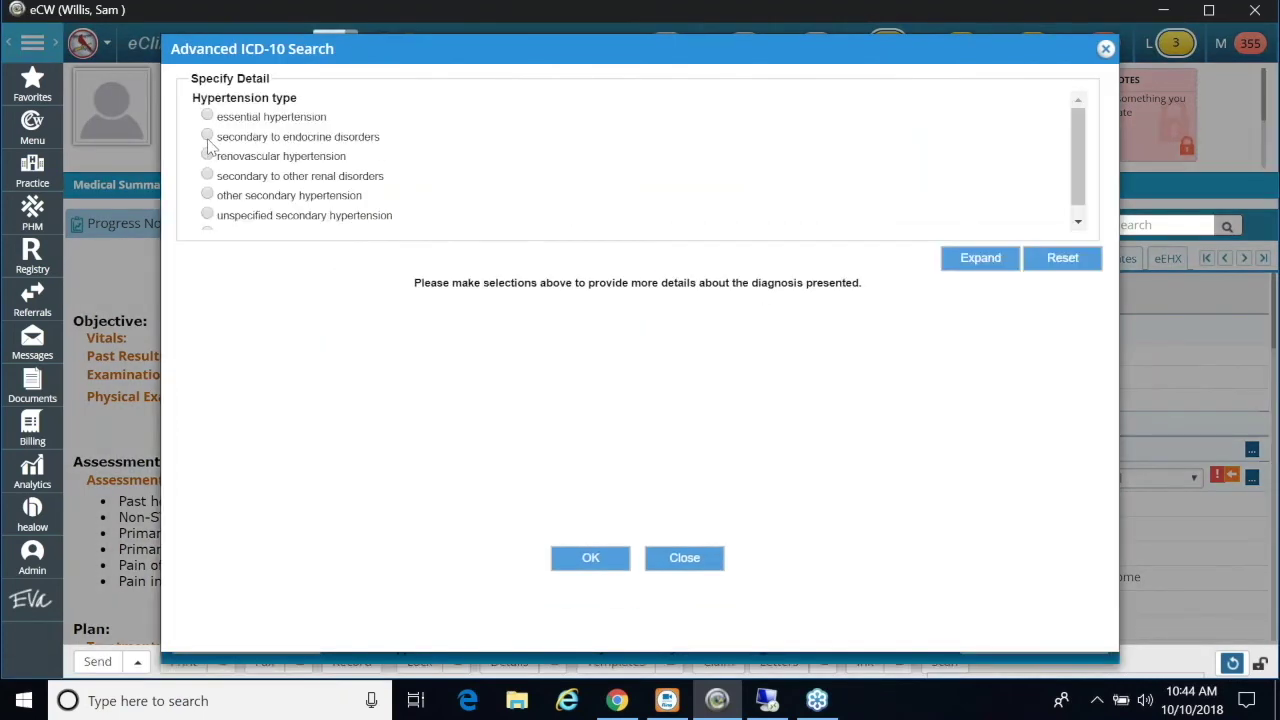
left_click(985, 260)
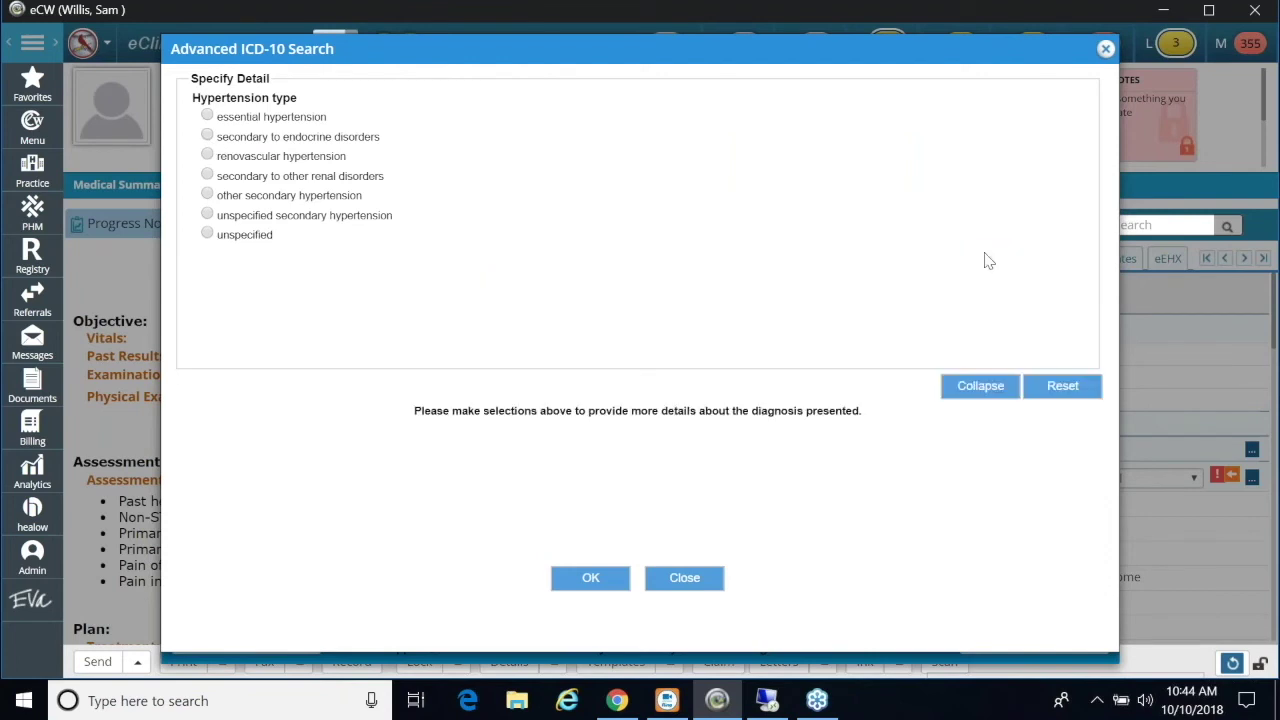
left_click(984, 388)
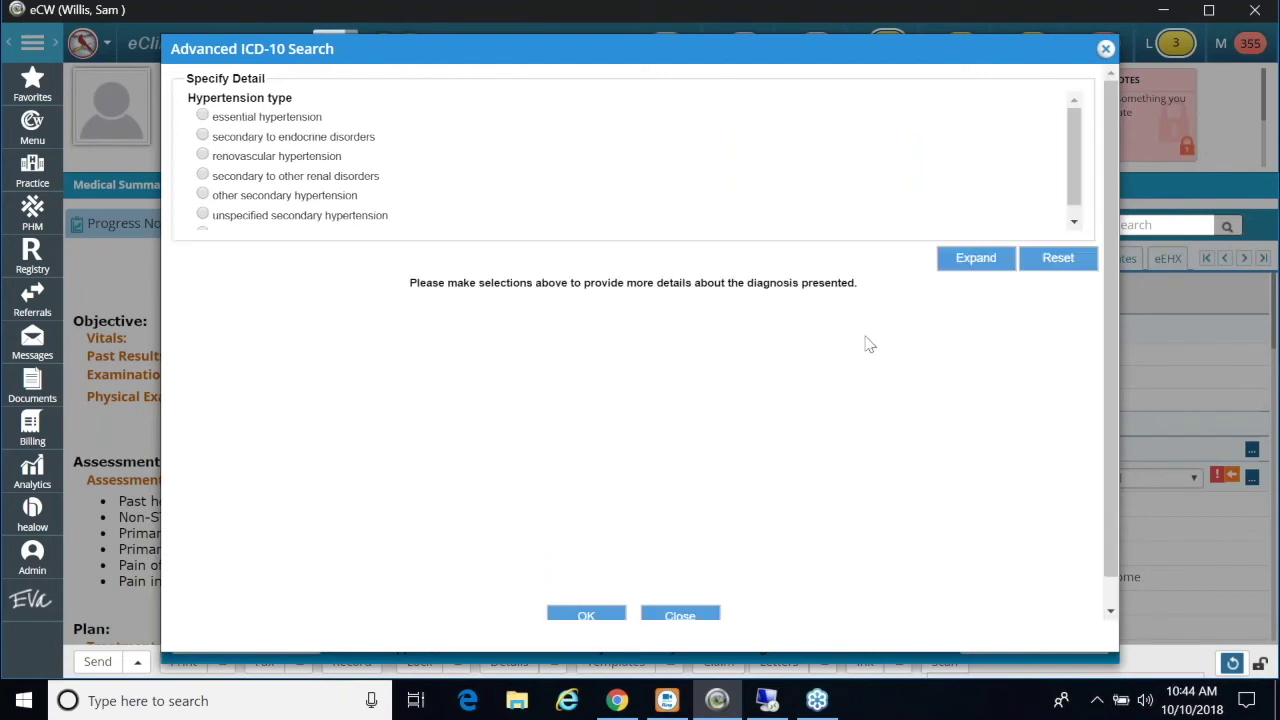
left_click(203, 156)
left_click(186, 313)
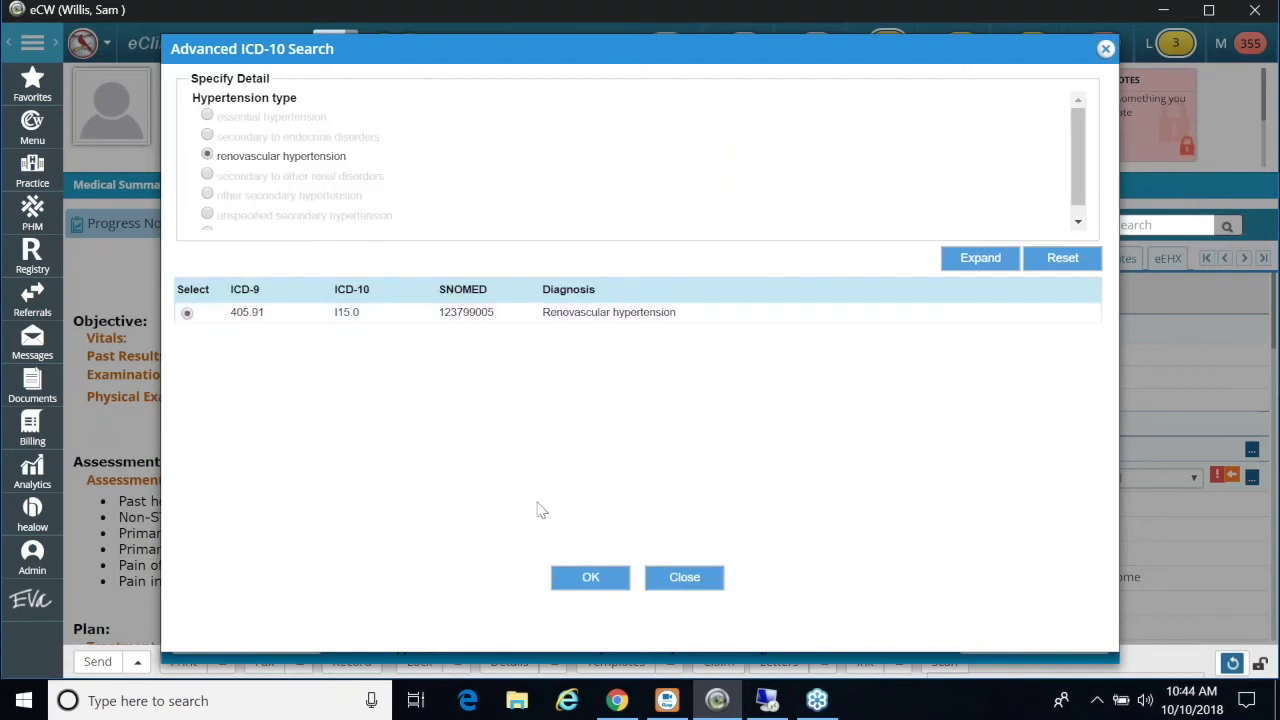
left_click(582, 590)
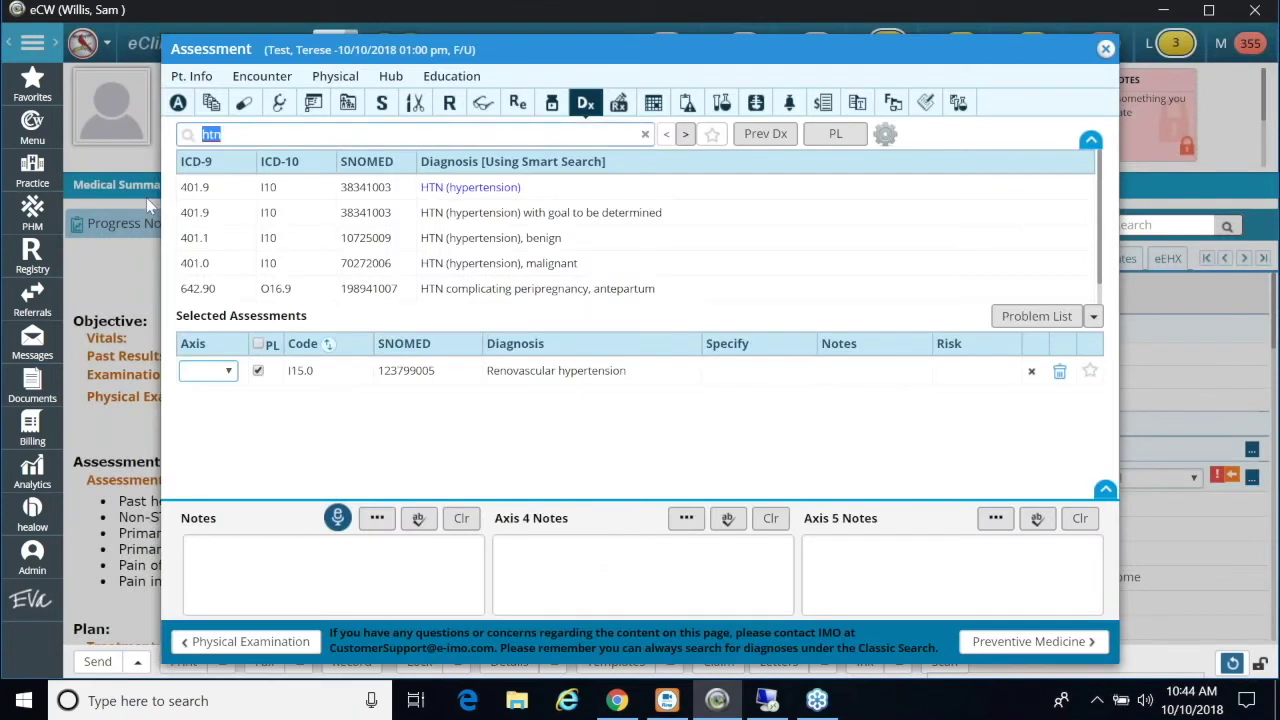
type("calf")
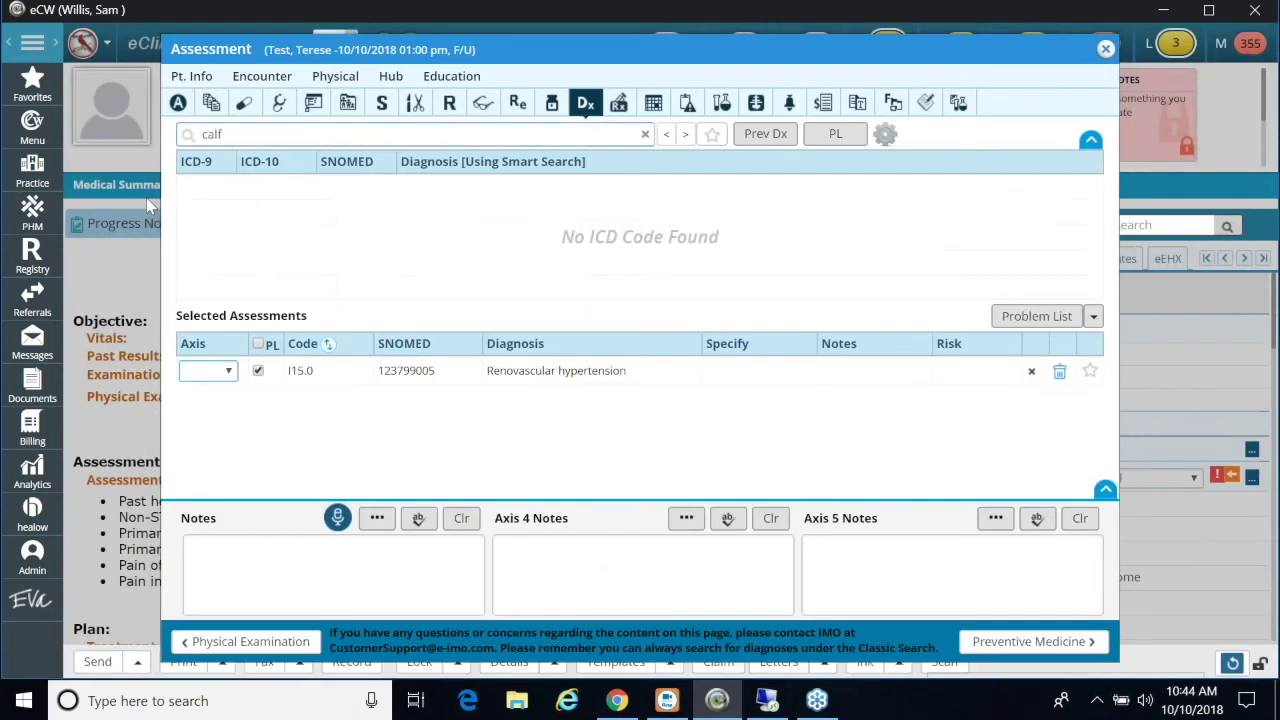
type(" pain")
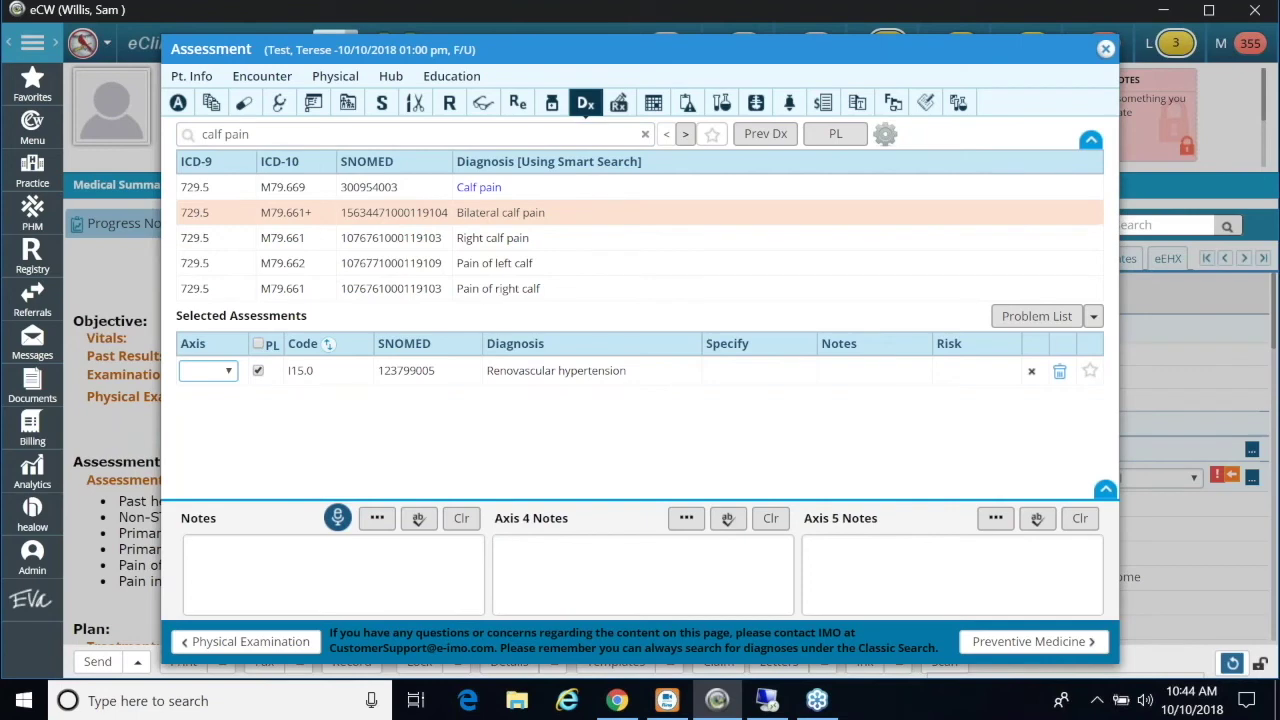
Add Bilateral calf pain, keeping both secondary codes M79.662 and M79.661.
left_click(510, 213)
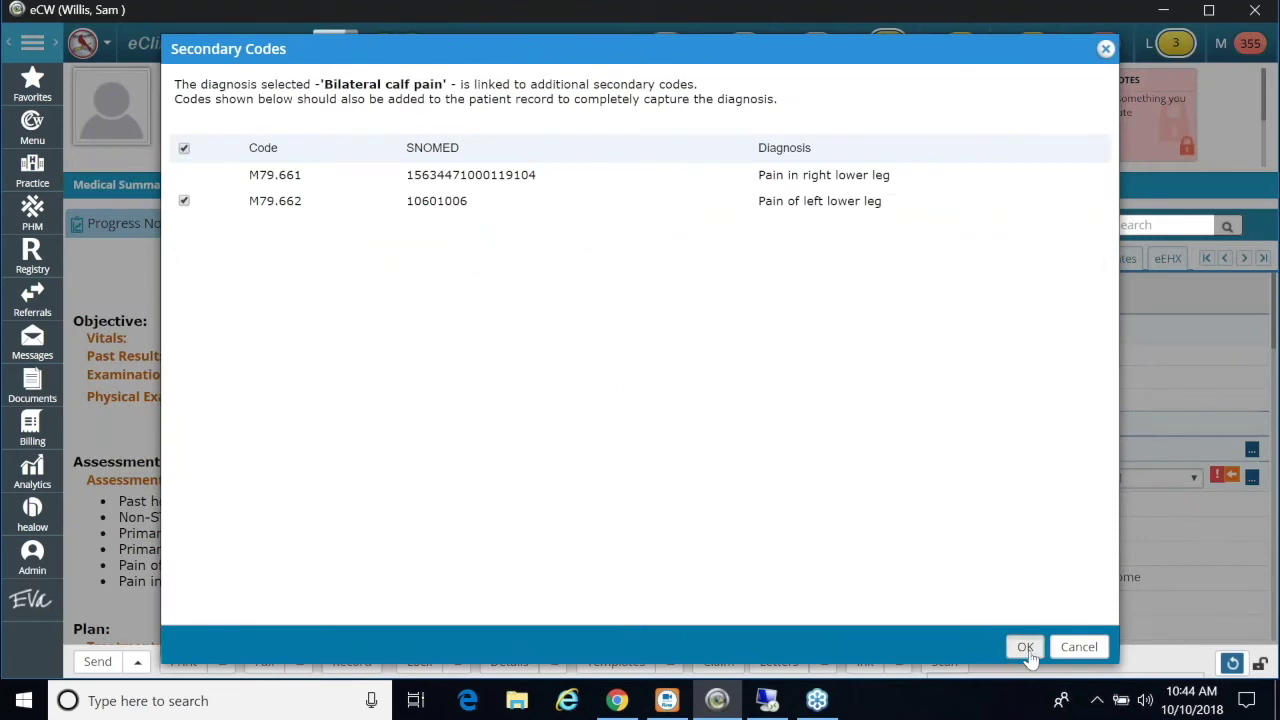
left_click(1025, 647)
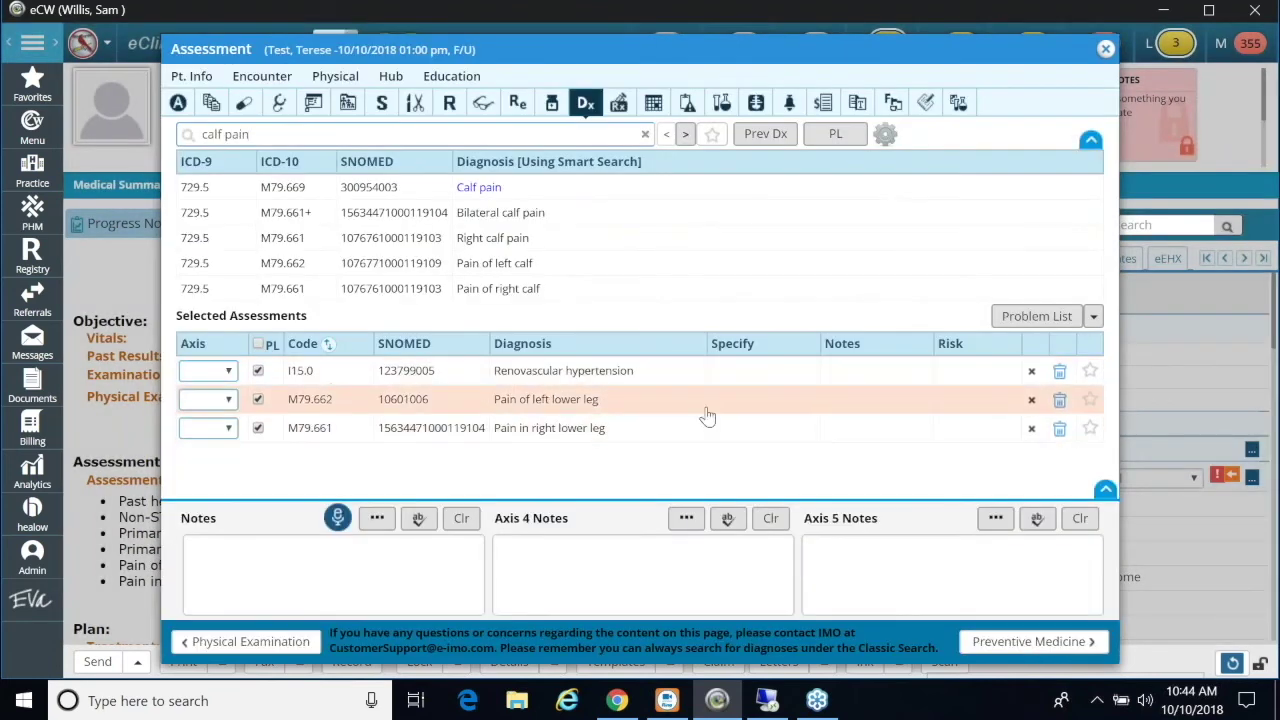
triple_click(334, 134)
type("osteoarthritis")
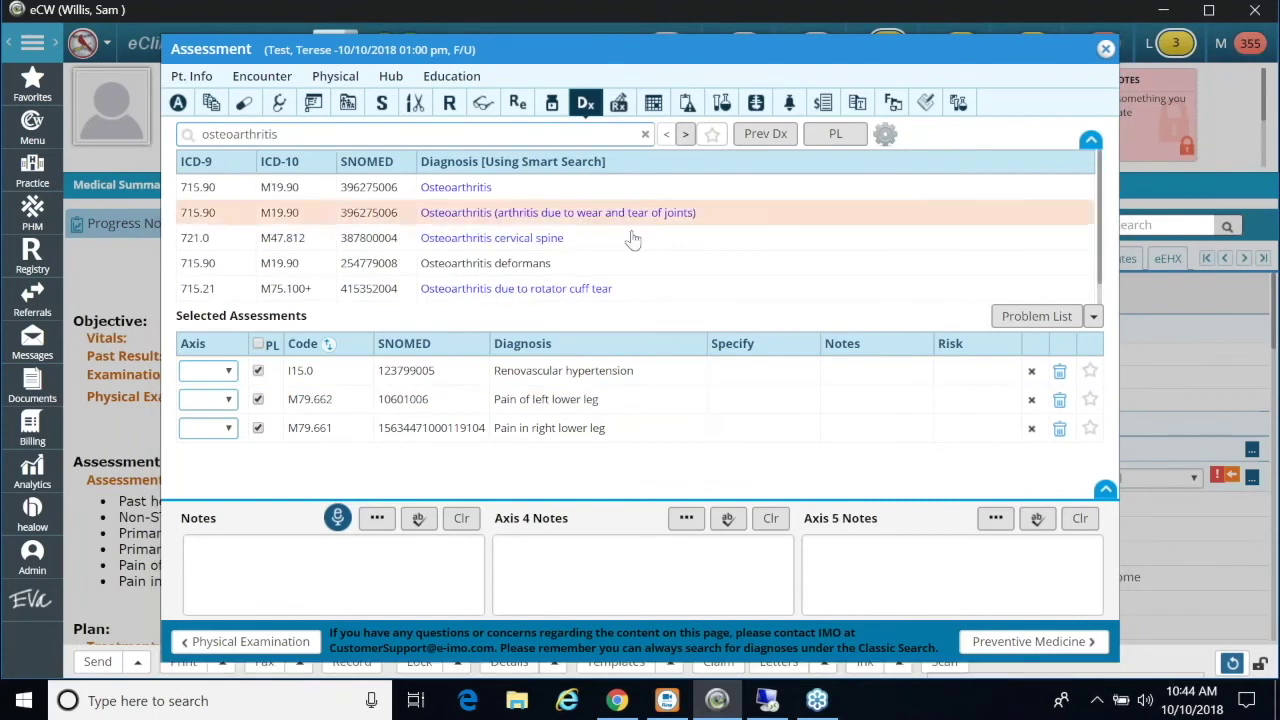
Narrow Osteoarthritis to hip, primary, right and add the M16.11 code.
left_click(470, 189)
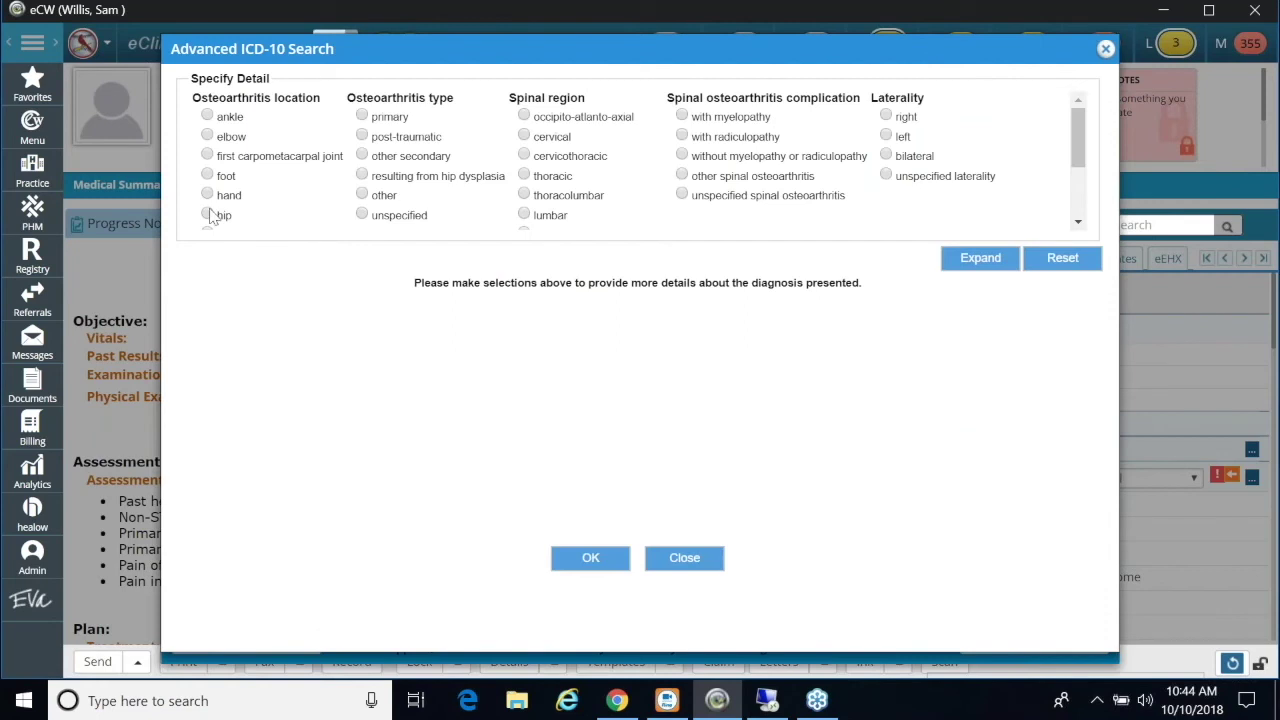
left_click(208, 214)
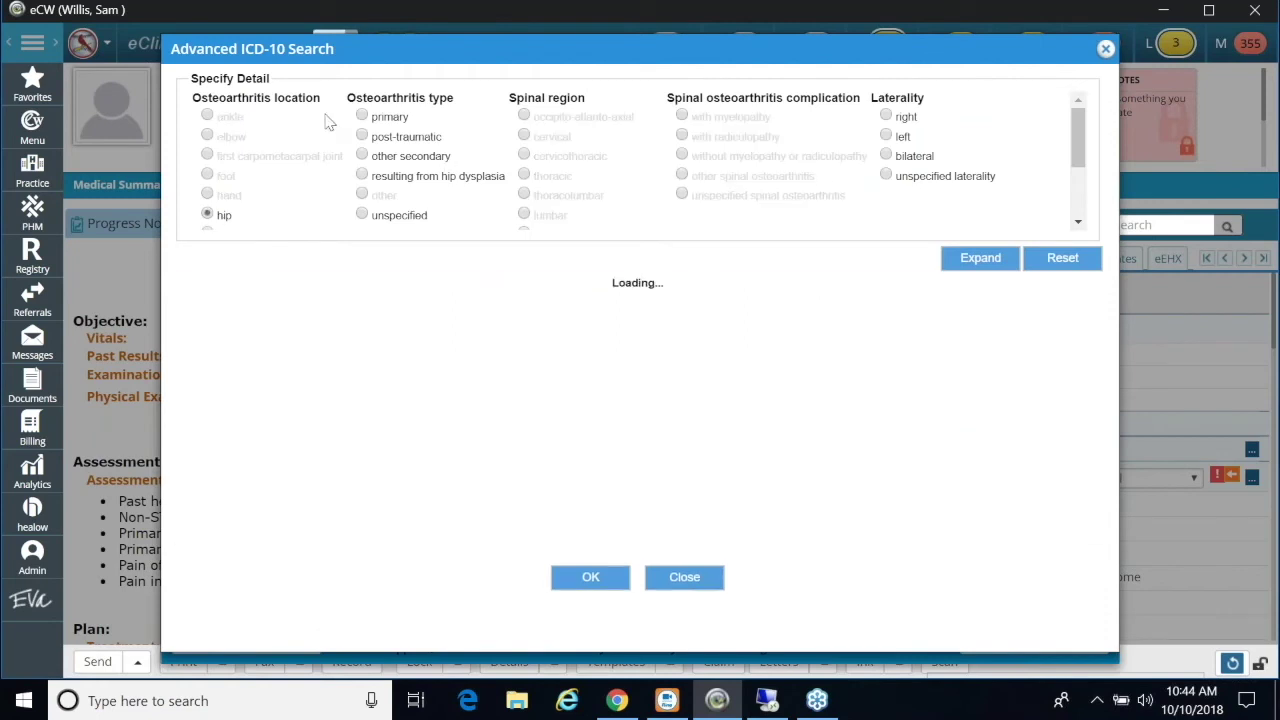
left_click(365, 117)
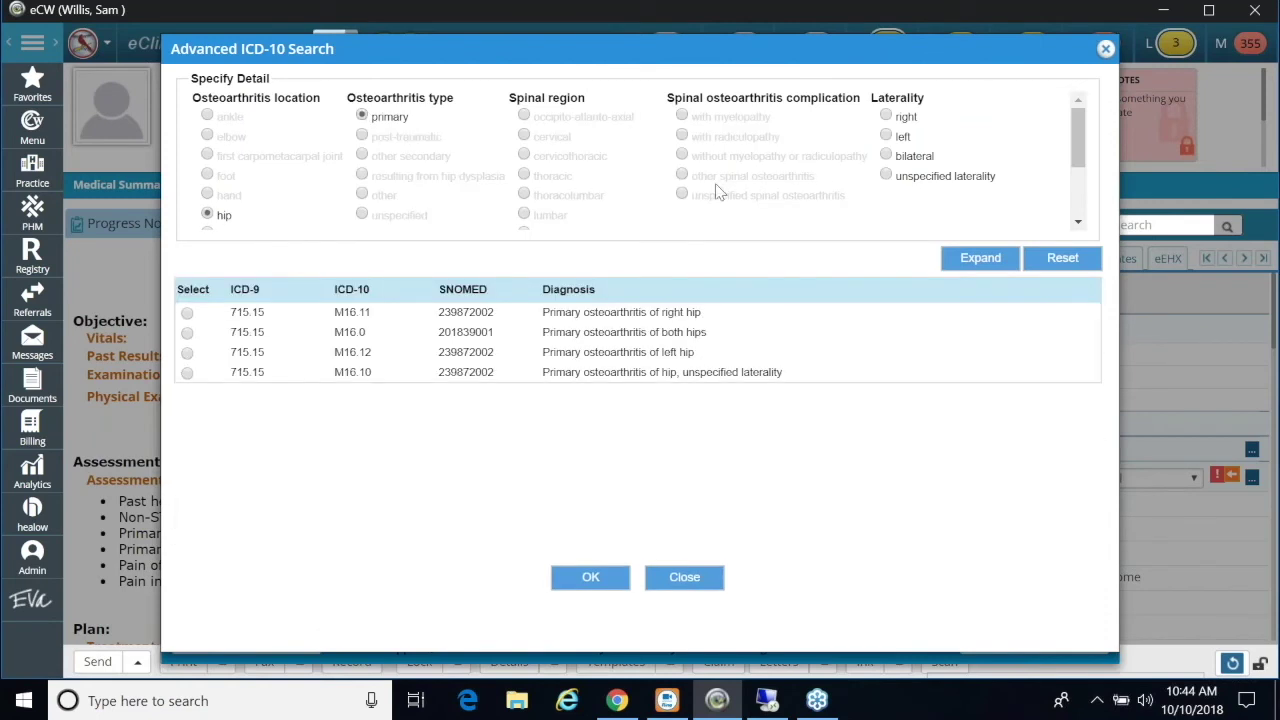
left_click(886, 117)
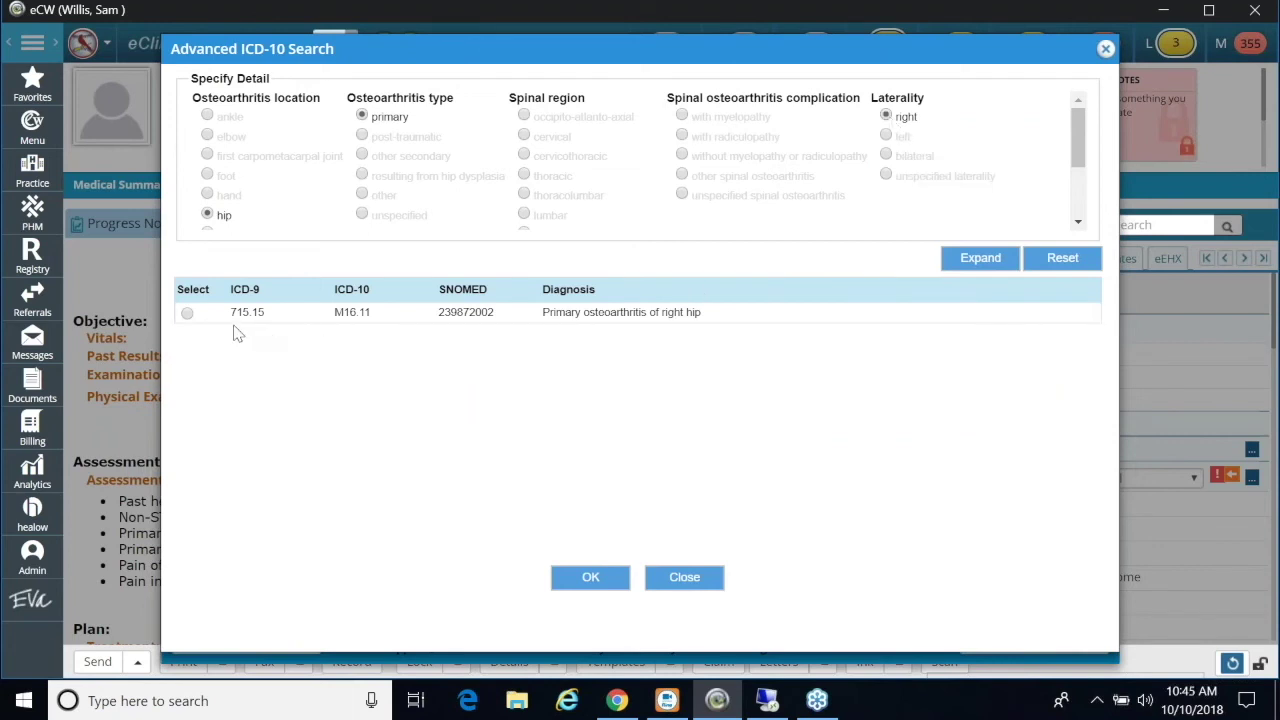
left_click(189, 315)
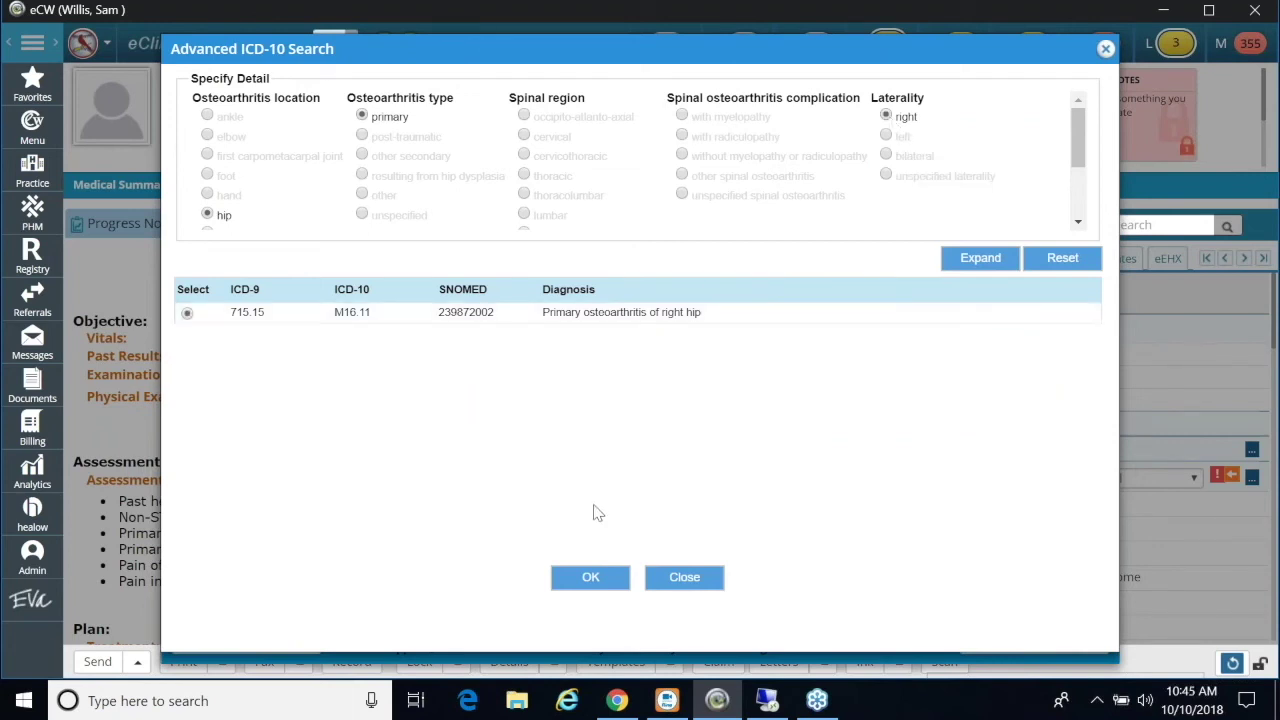
left_click(604, 588)
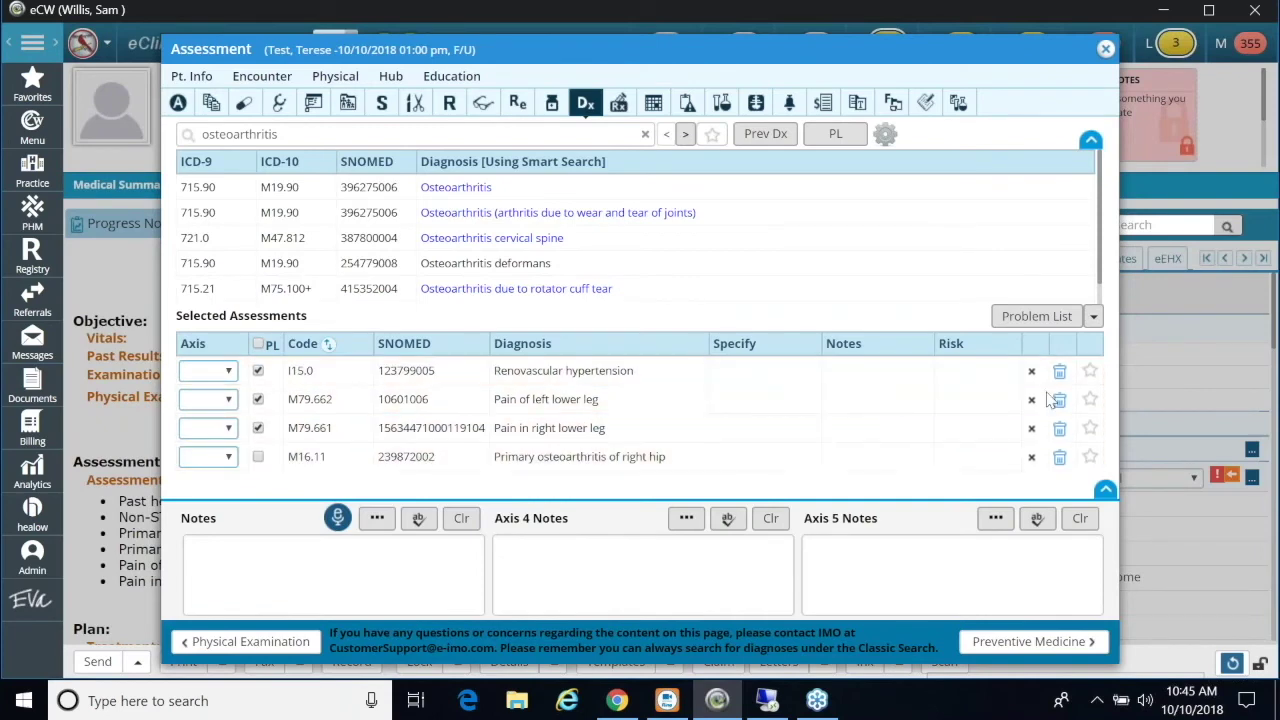
Star renovascular hypertension, both lower leg pain codes, and right hip osteoarthritis as favourites.
left_click(1094, 372)
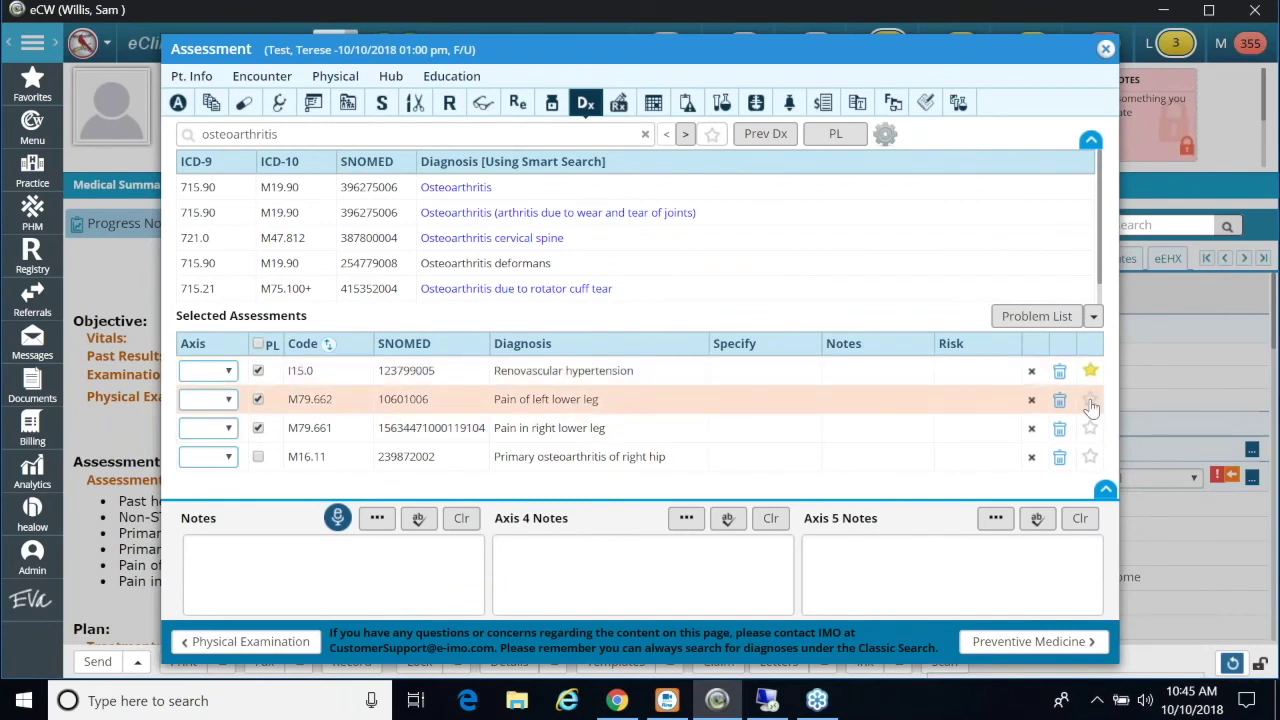
left_click(1090, 399)
left_click(1090, 428)
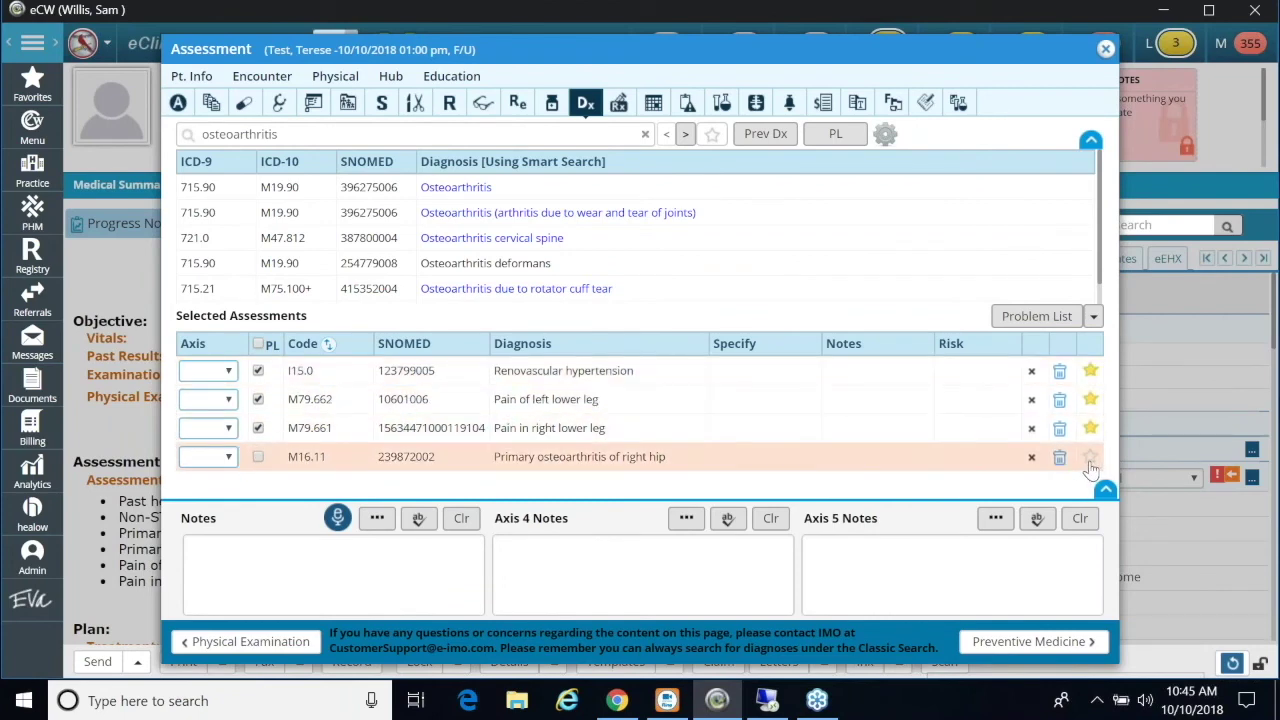
left_click(1090, 458)
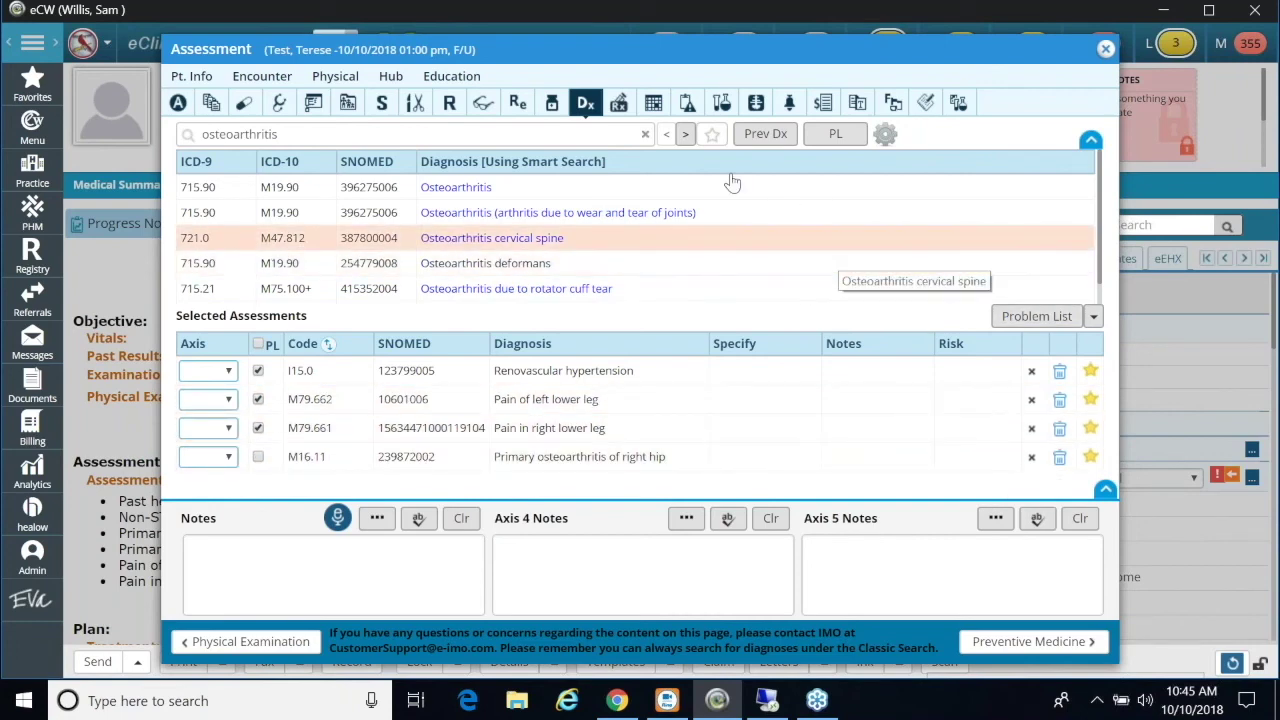
Open the Rx medication orders, declining the PDMP prescription monitoring warnings.
left_click(619, 105)
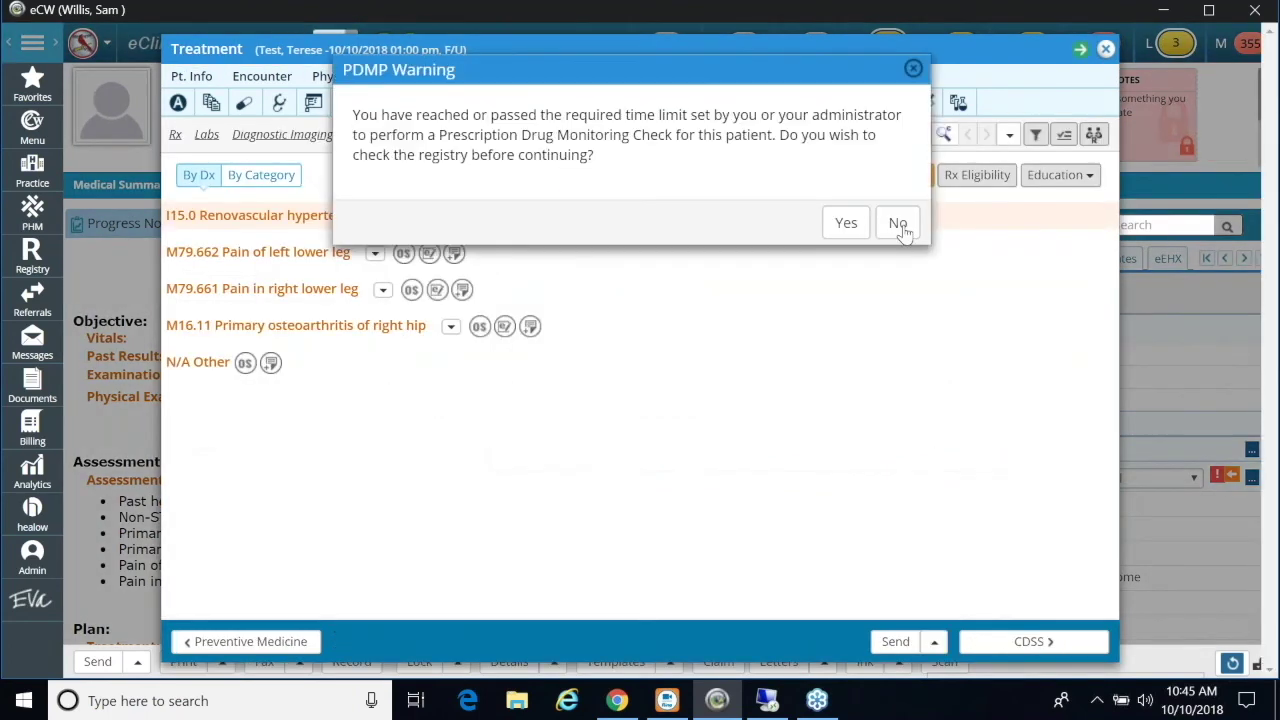
left_click(897, 222)
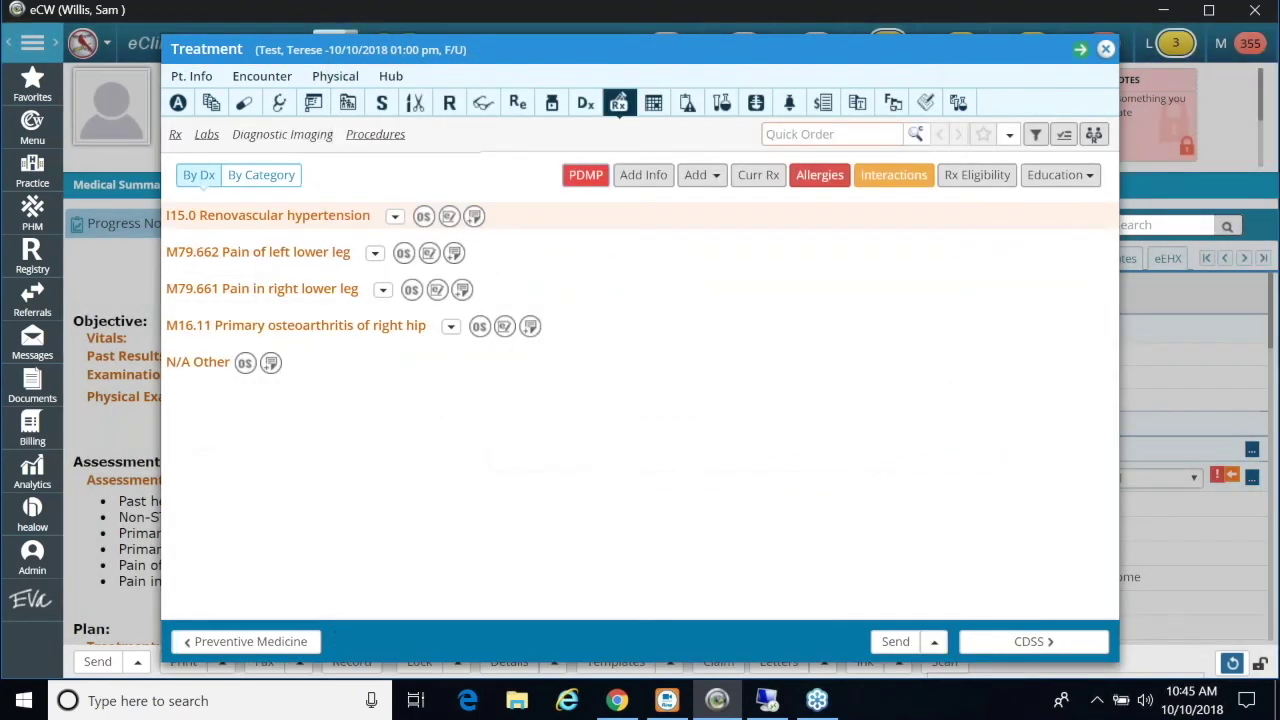
left_click(175, 136)
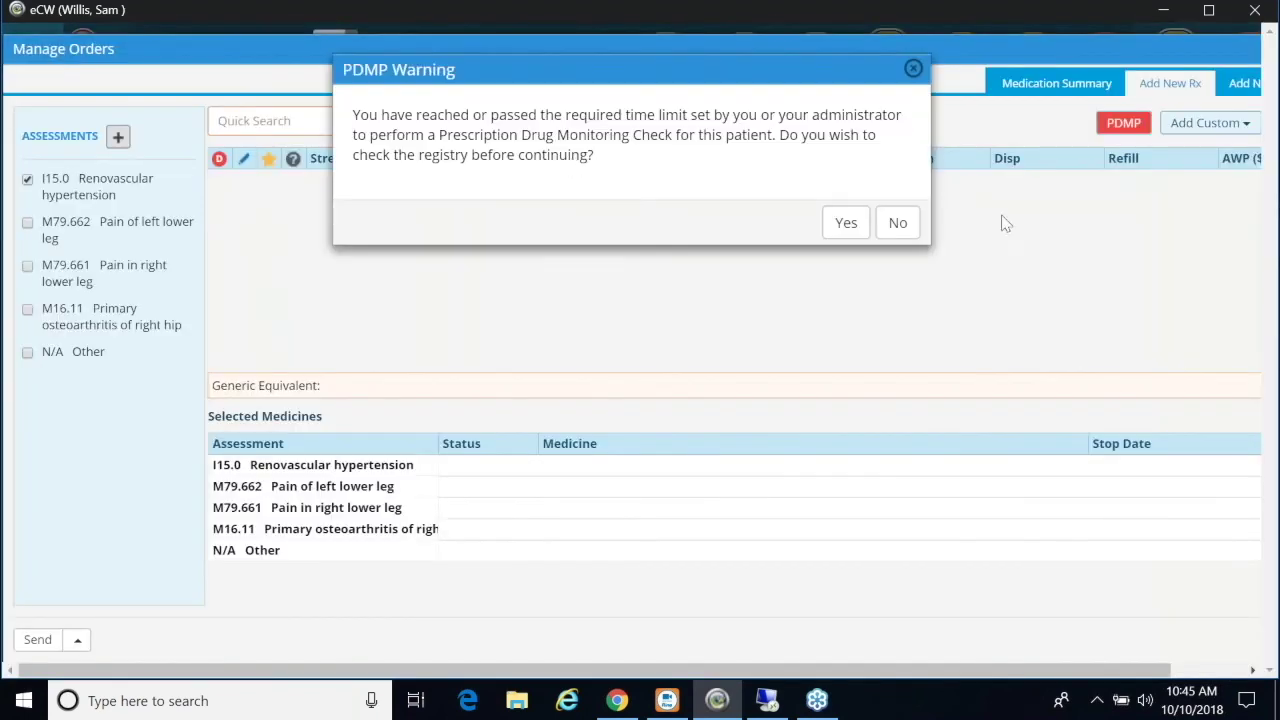
key("Return")
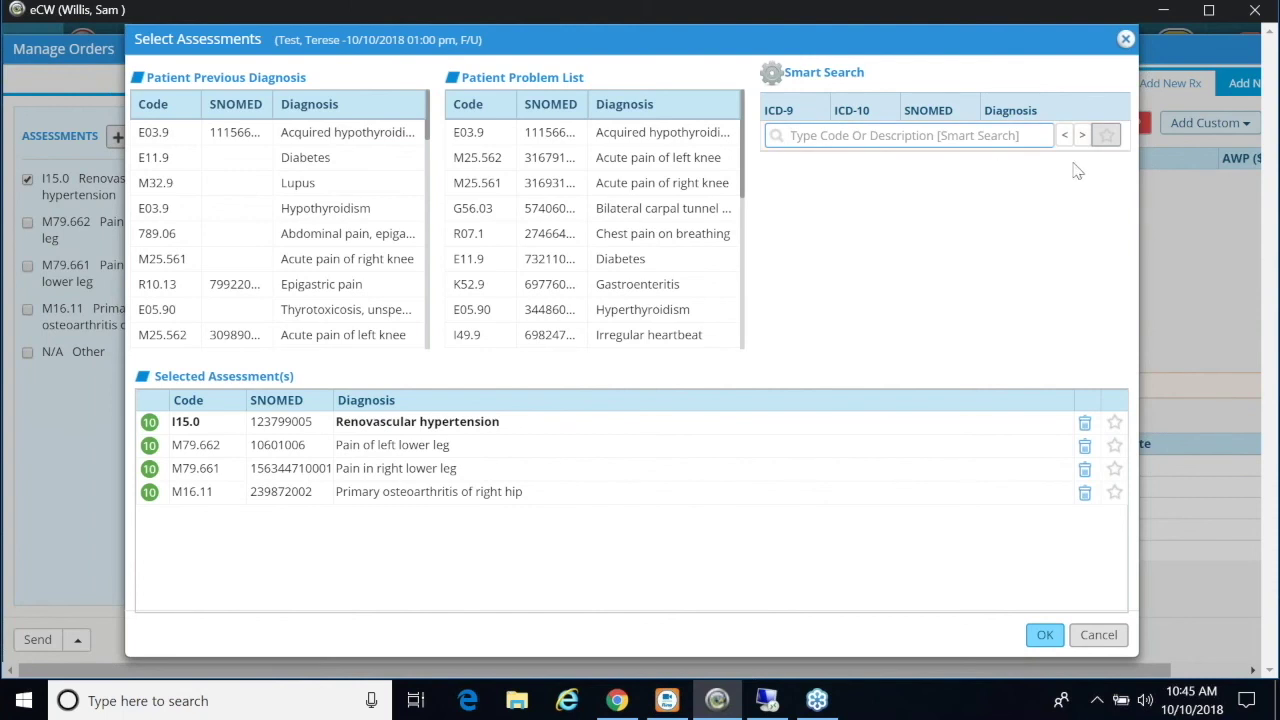
Toggle the favourites-only list in Select Assessments, then confirm the four assessments with OK.
left_click(1107, 138)
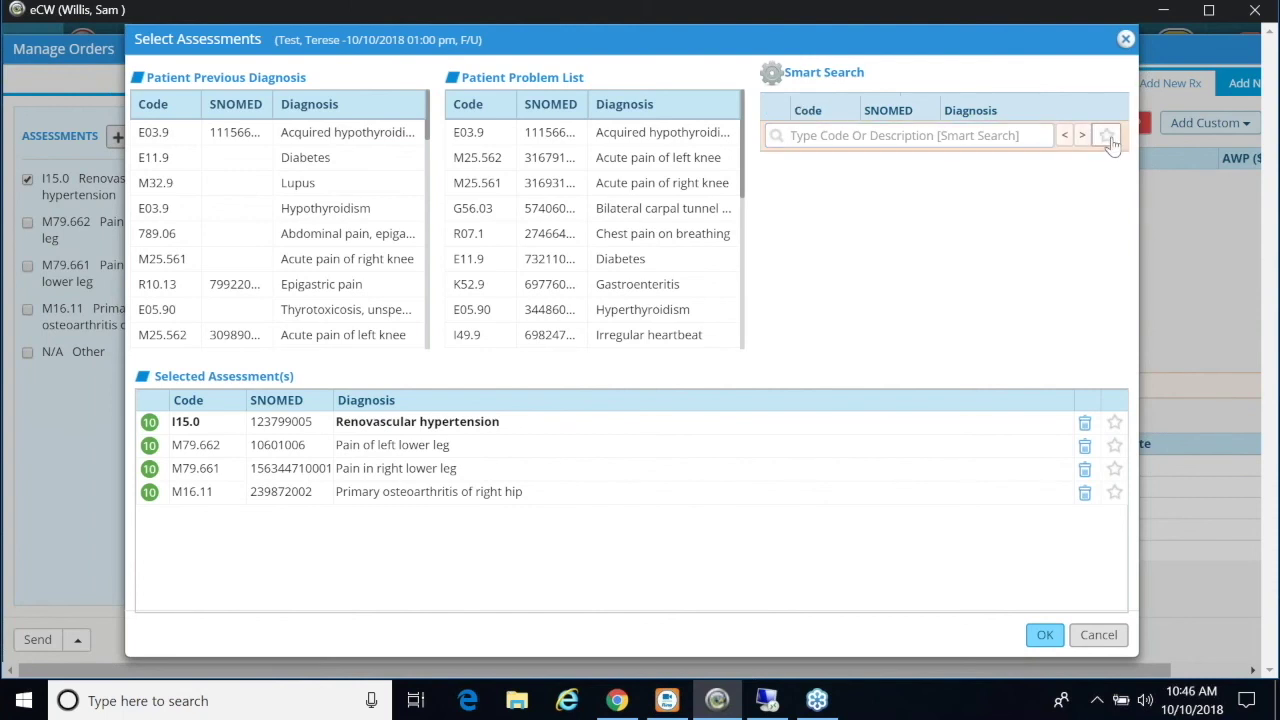
left_click(1107, 138)
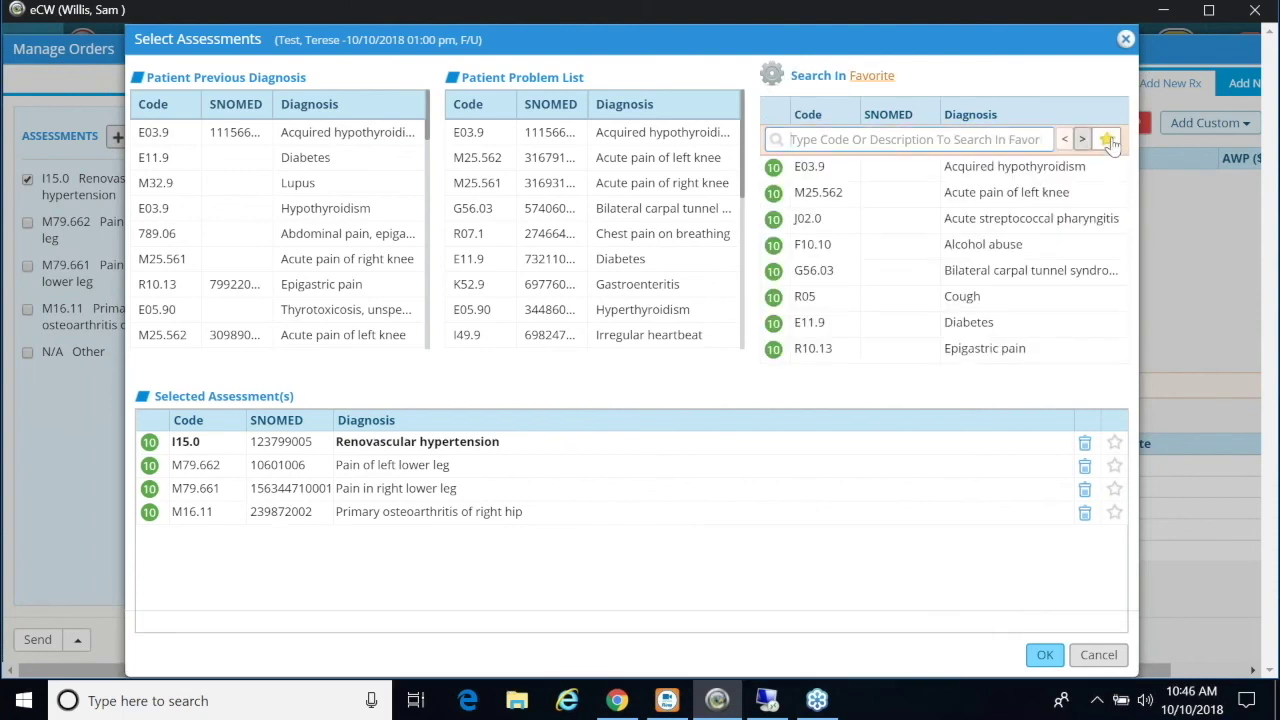
left_click(1108, 139)
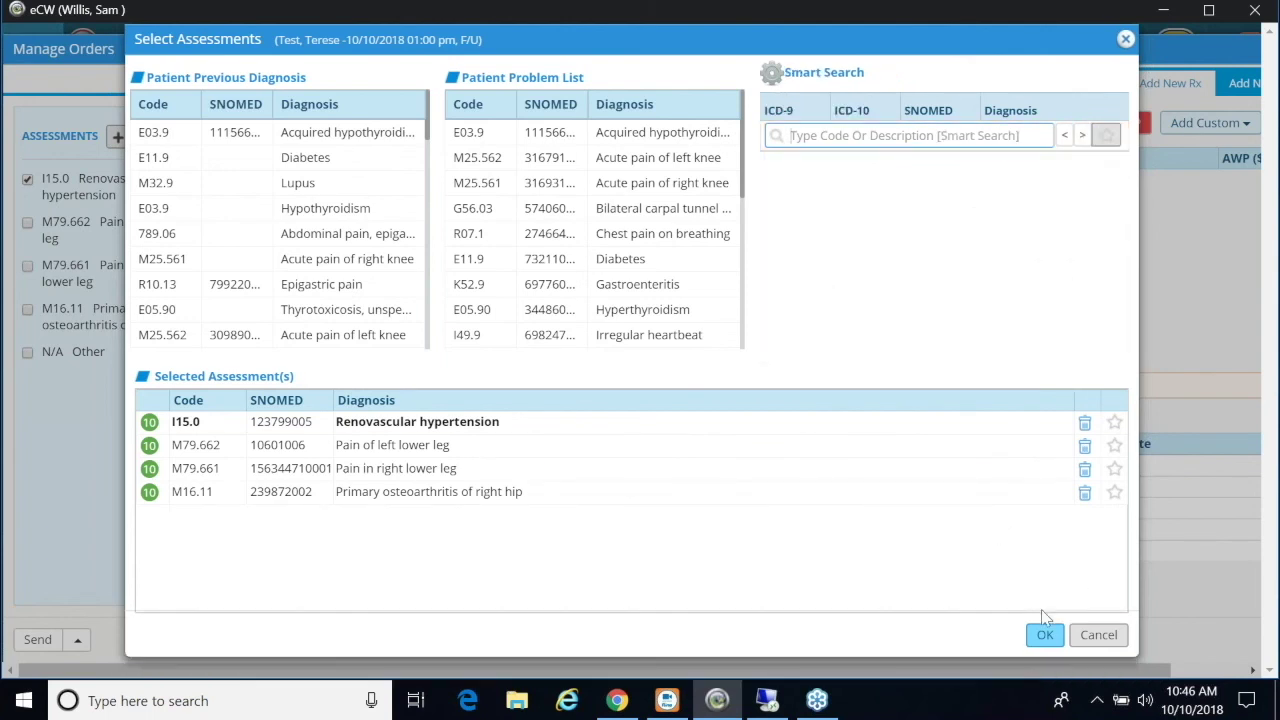
left_click(1043, 636)
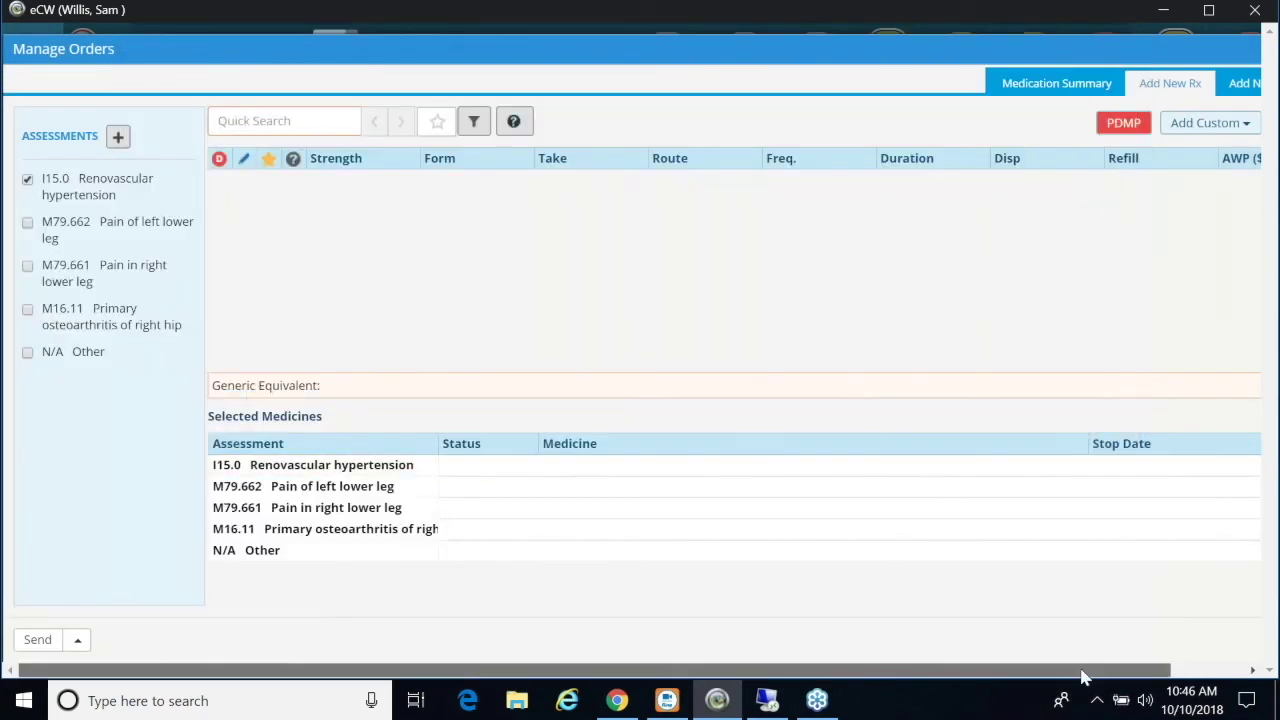
Confirm the assessments via Add Dx on Add New Order, then close Manage Orders.
left_click_drag(1080, 674, 1162, 674)
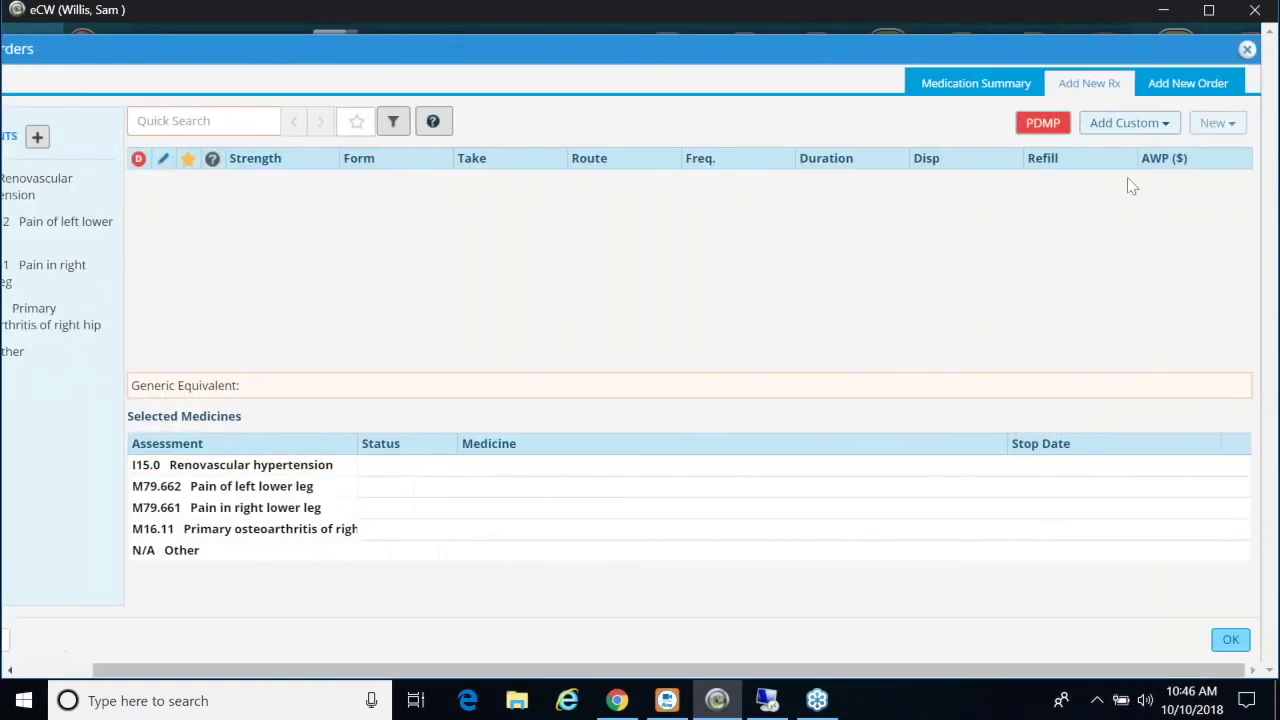
left_click(1192, 84)
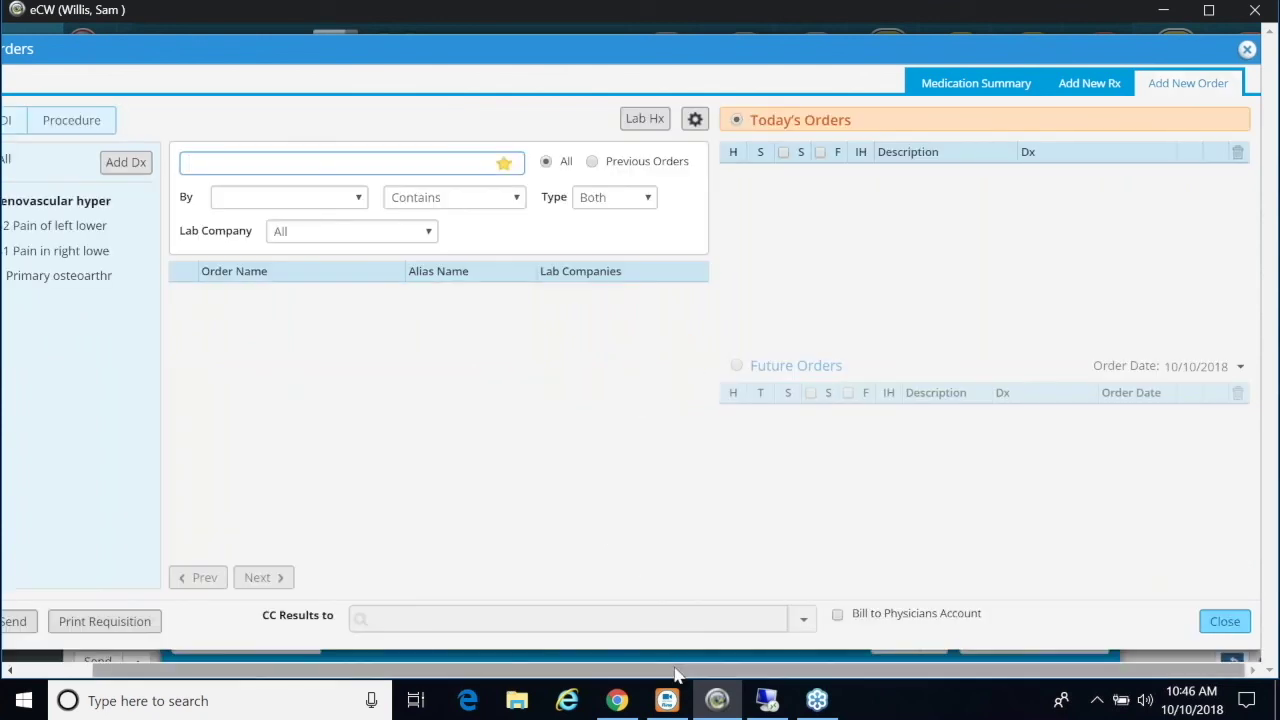
left_click_drag(677, 674, 597, 674)
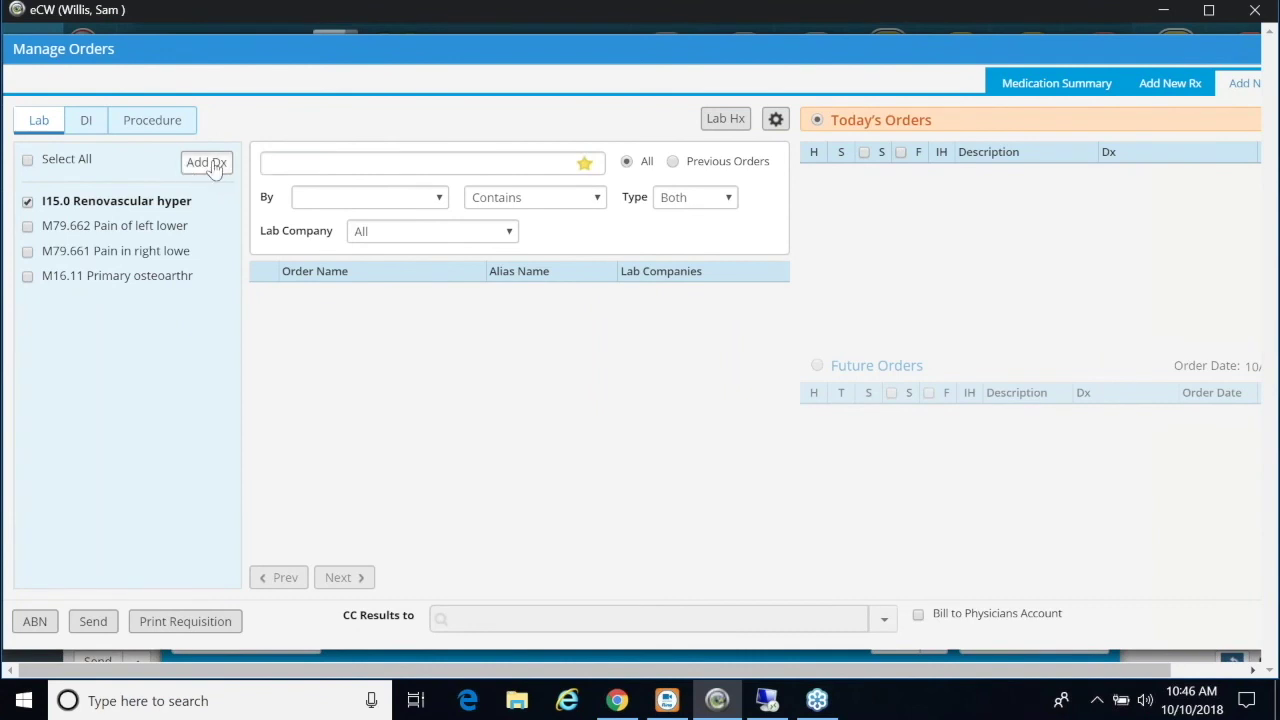
left_click(214, 167)
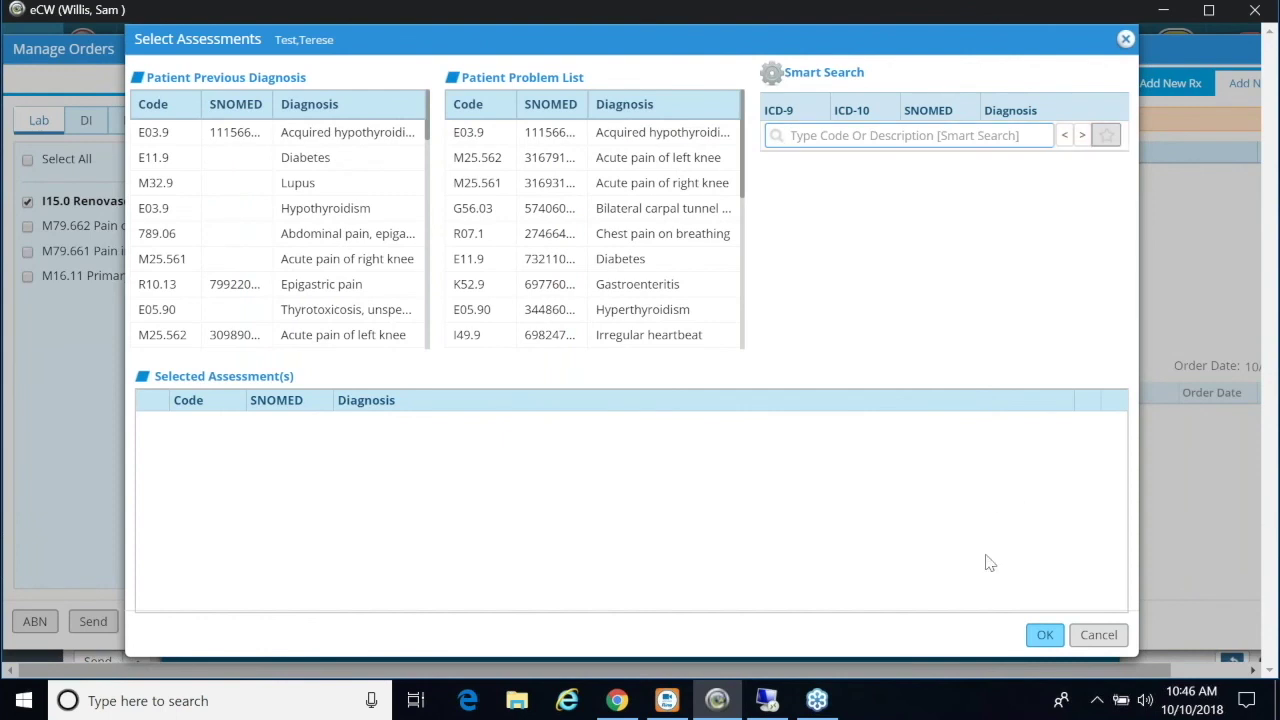
left_click(1045, 636)
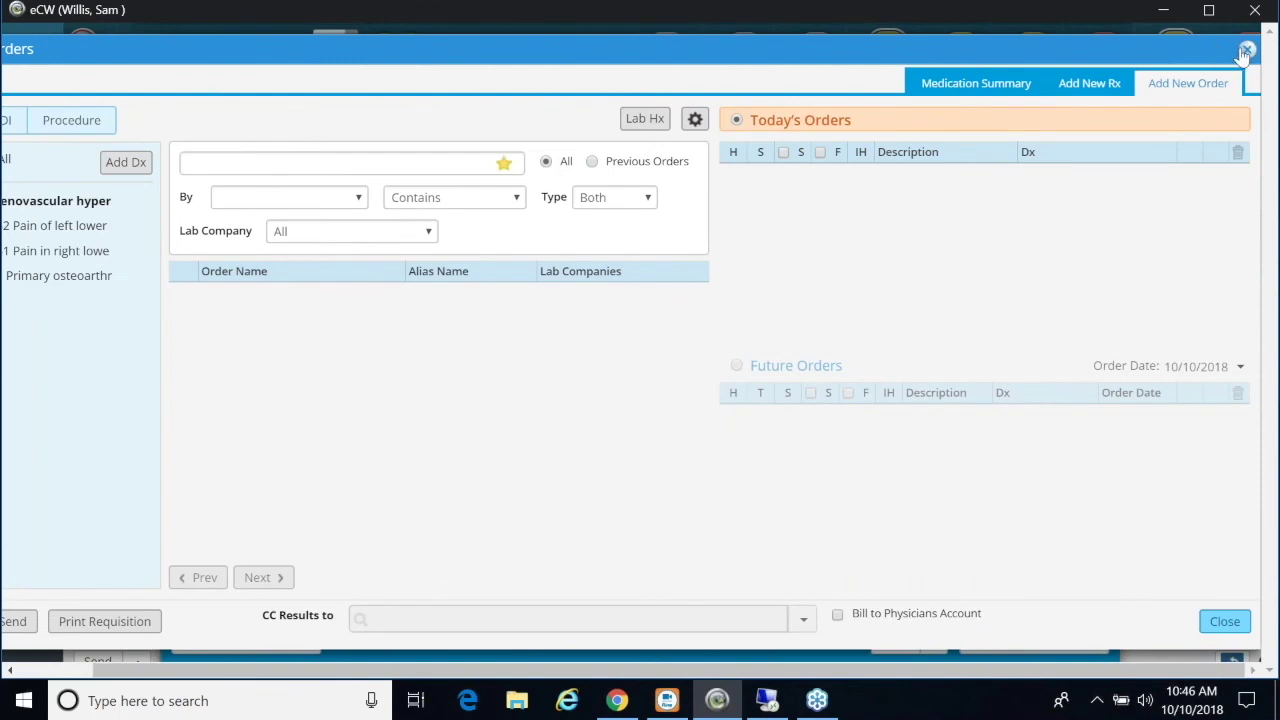
left_click(1246, 51)
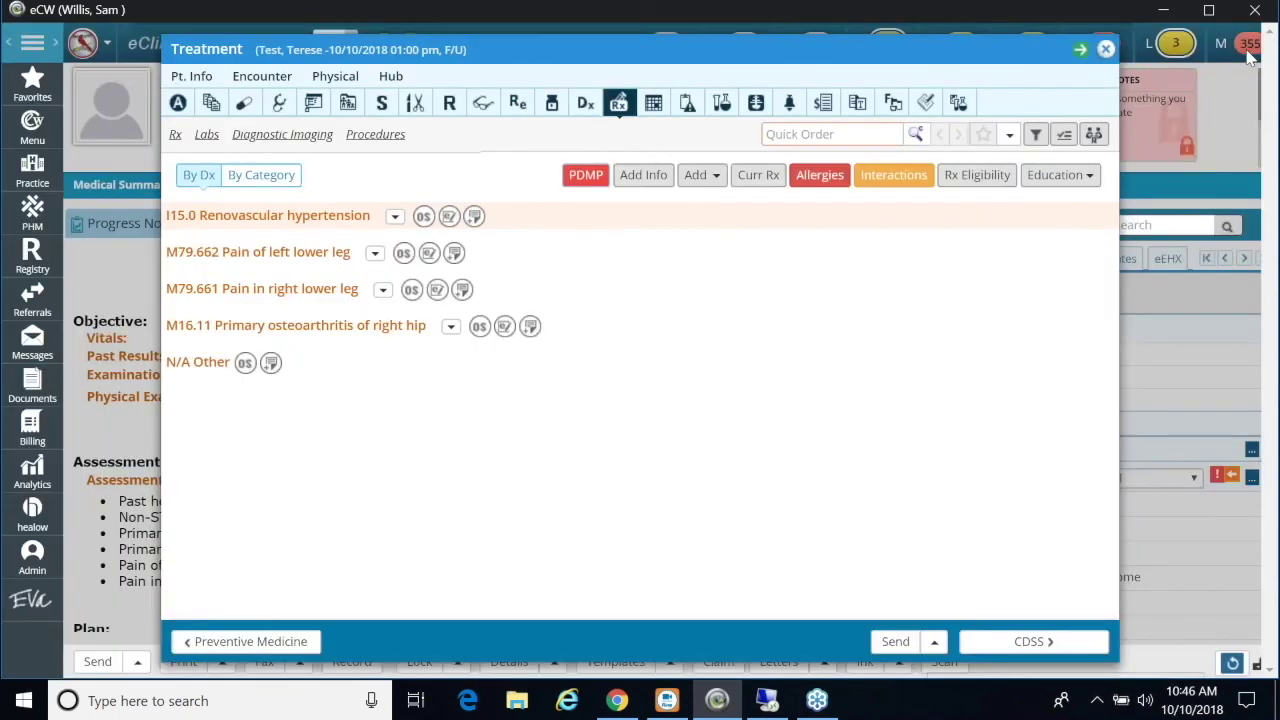
Run and dismiss the drug interaction check, then open Billing and its Add ICD lookup.
left_click(897, 220)
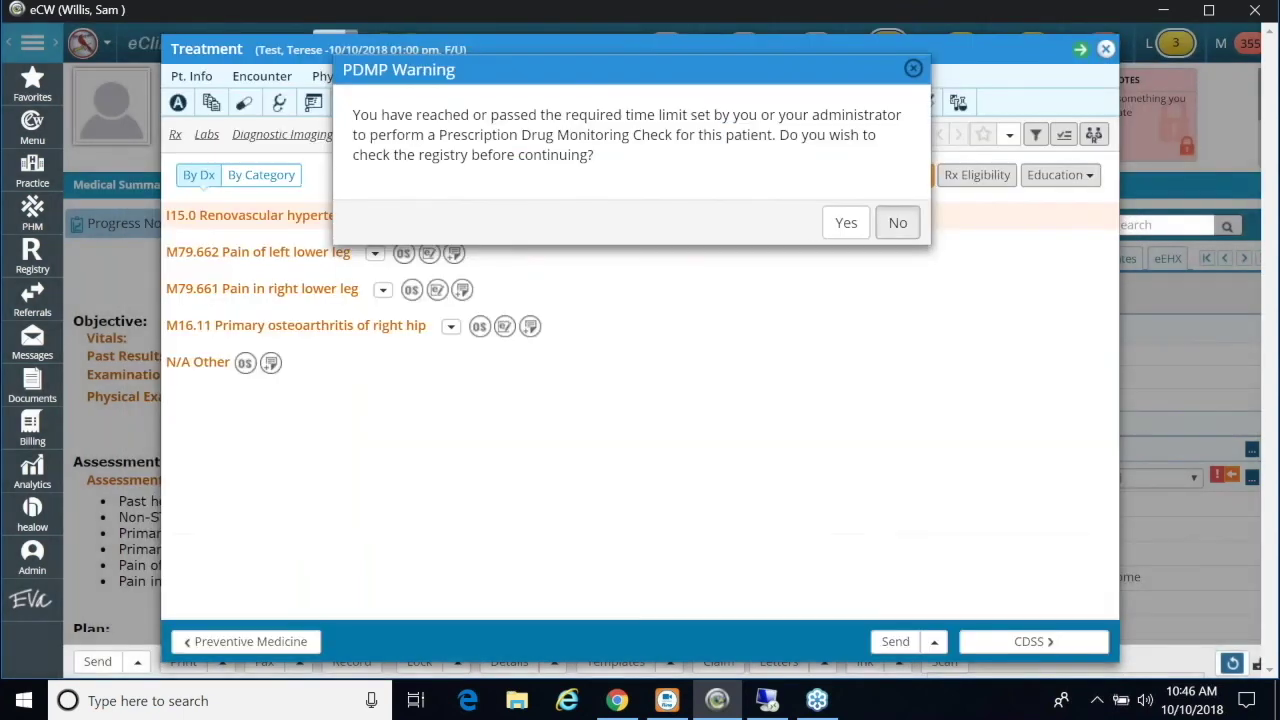
left_click(897, 220)
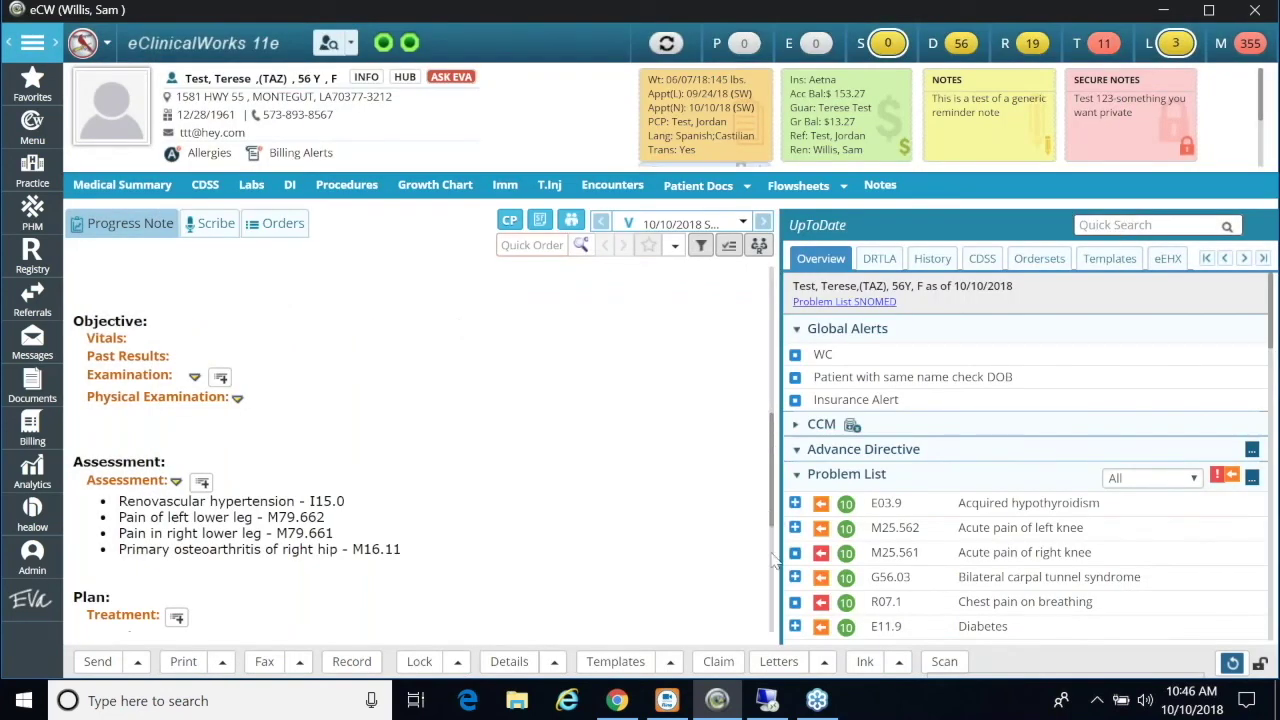
scroll(420, 430, "down", 4)
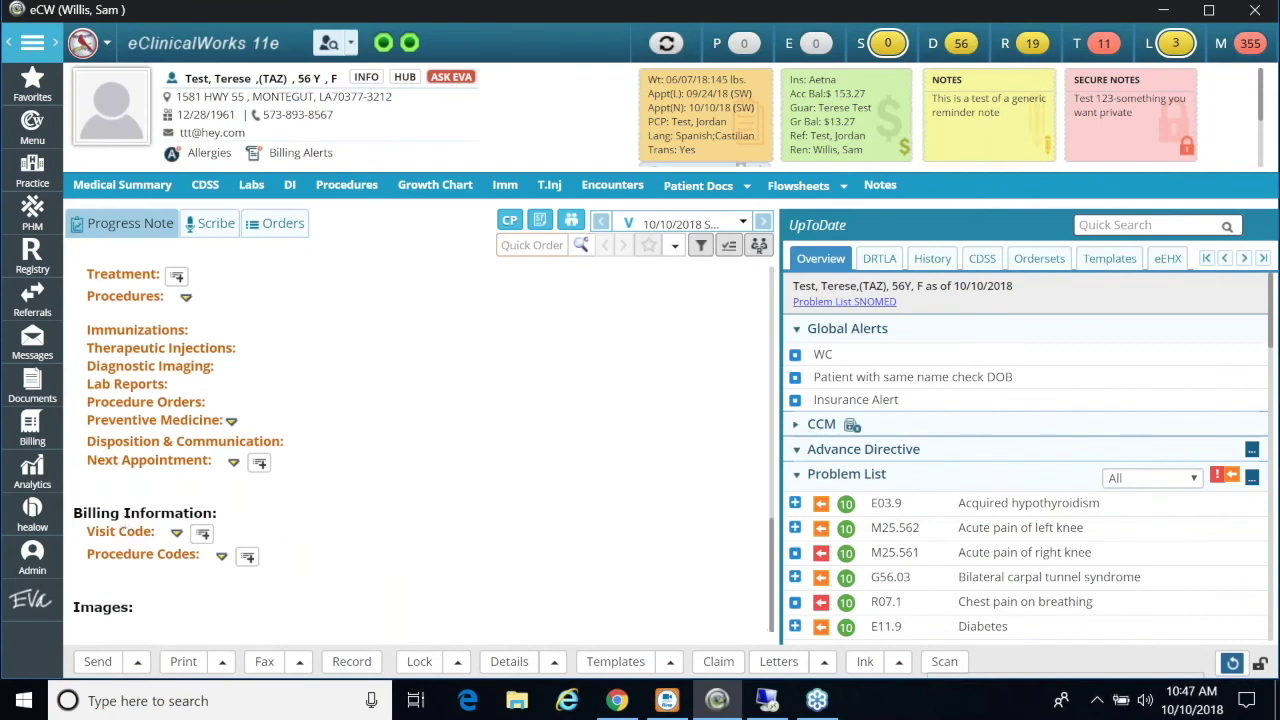
left_click(122, 274)
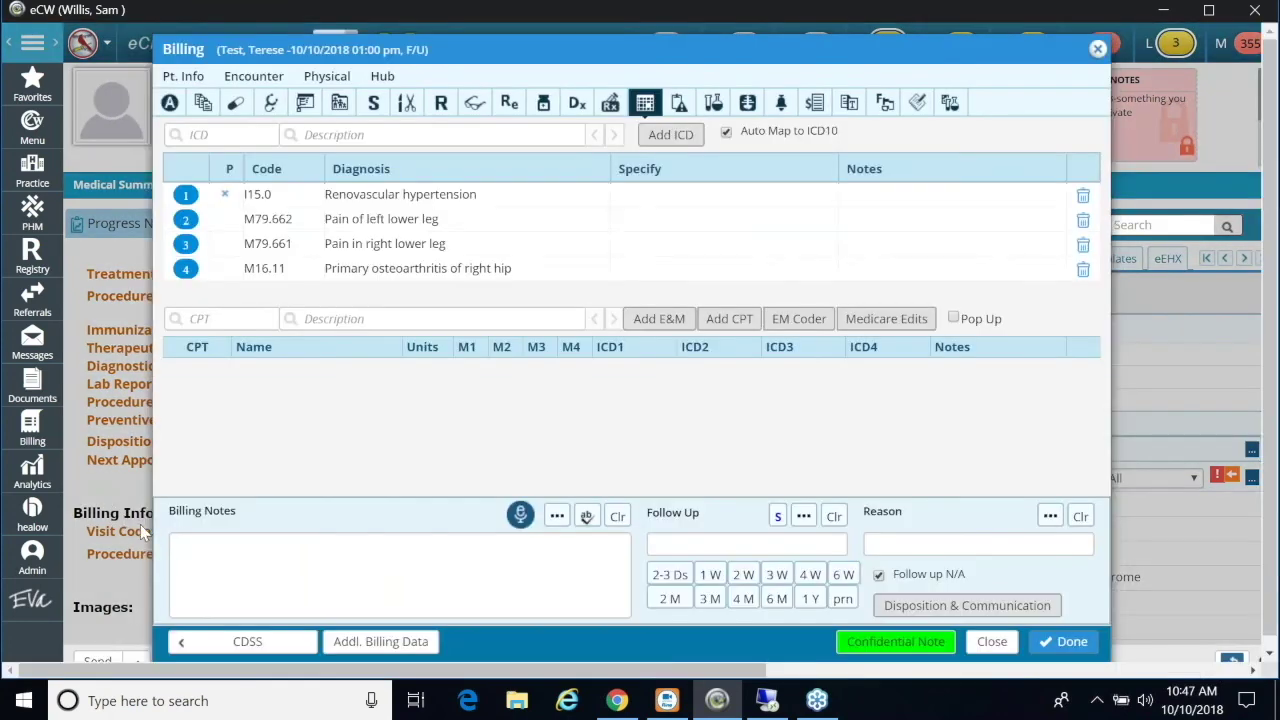
left_click(690, 143)
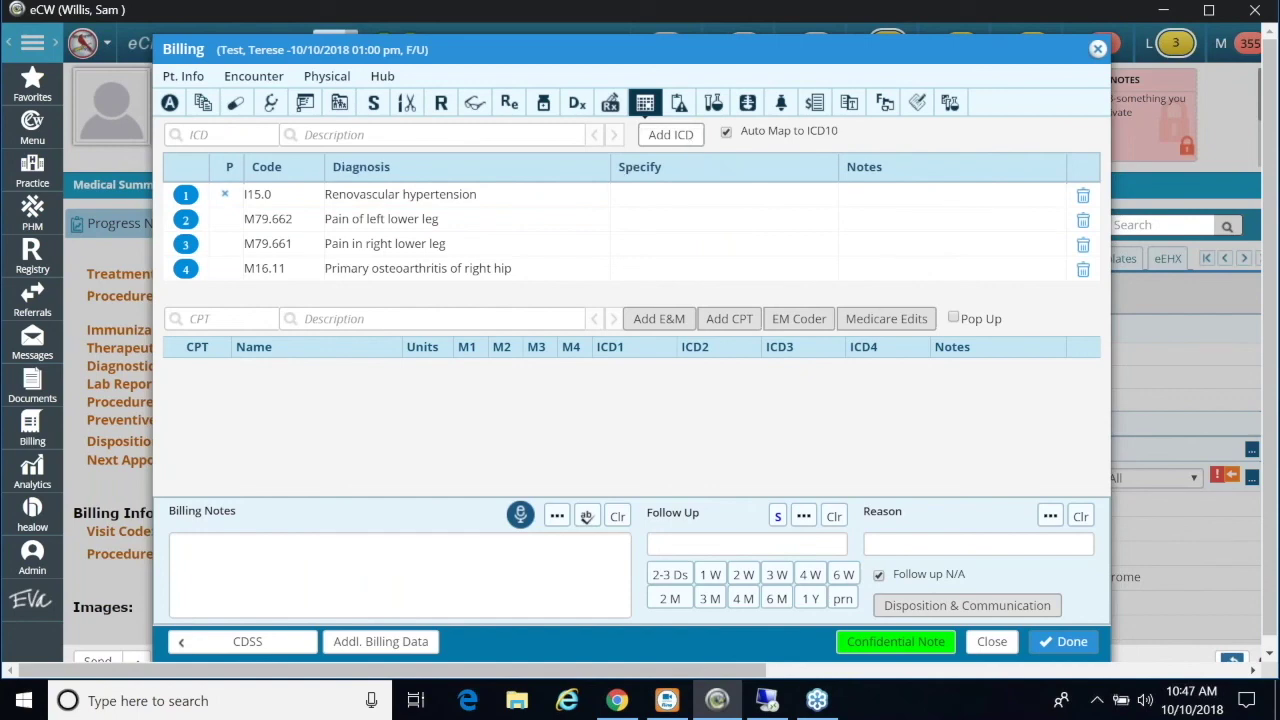